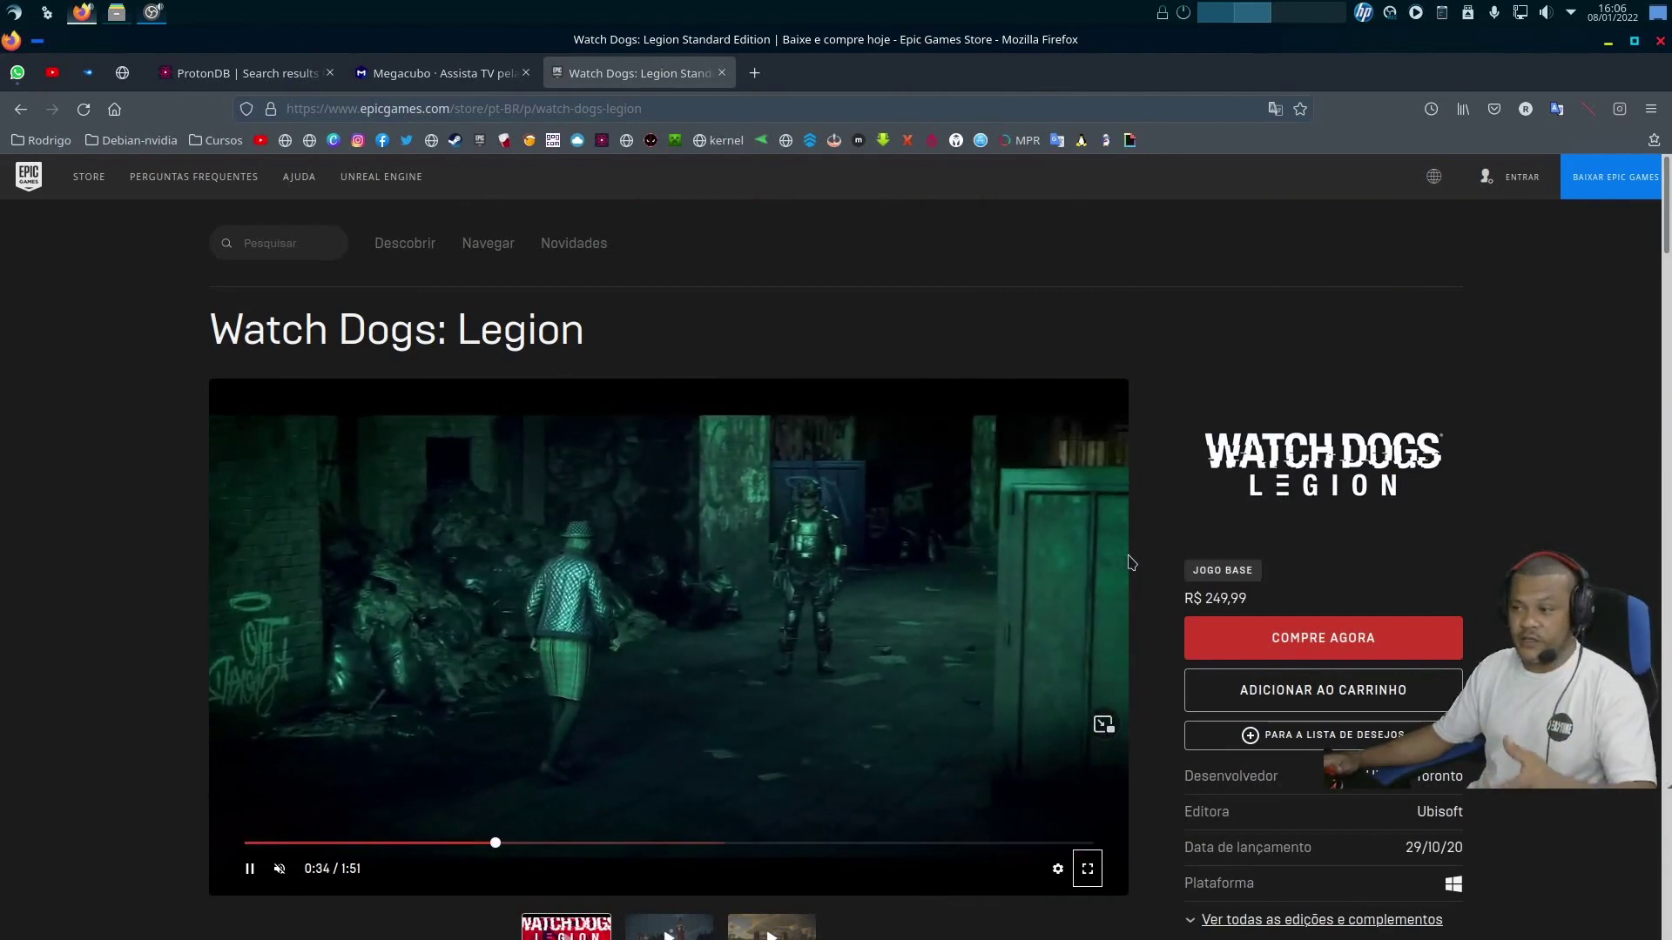
# Examine the Watch Dogs: Legion store page, including its editions, prices and Windows system requirements
pyautogui.scroll(-3, 1487, 586)
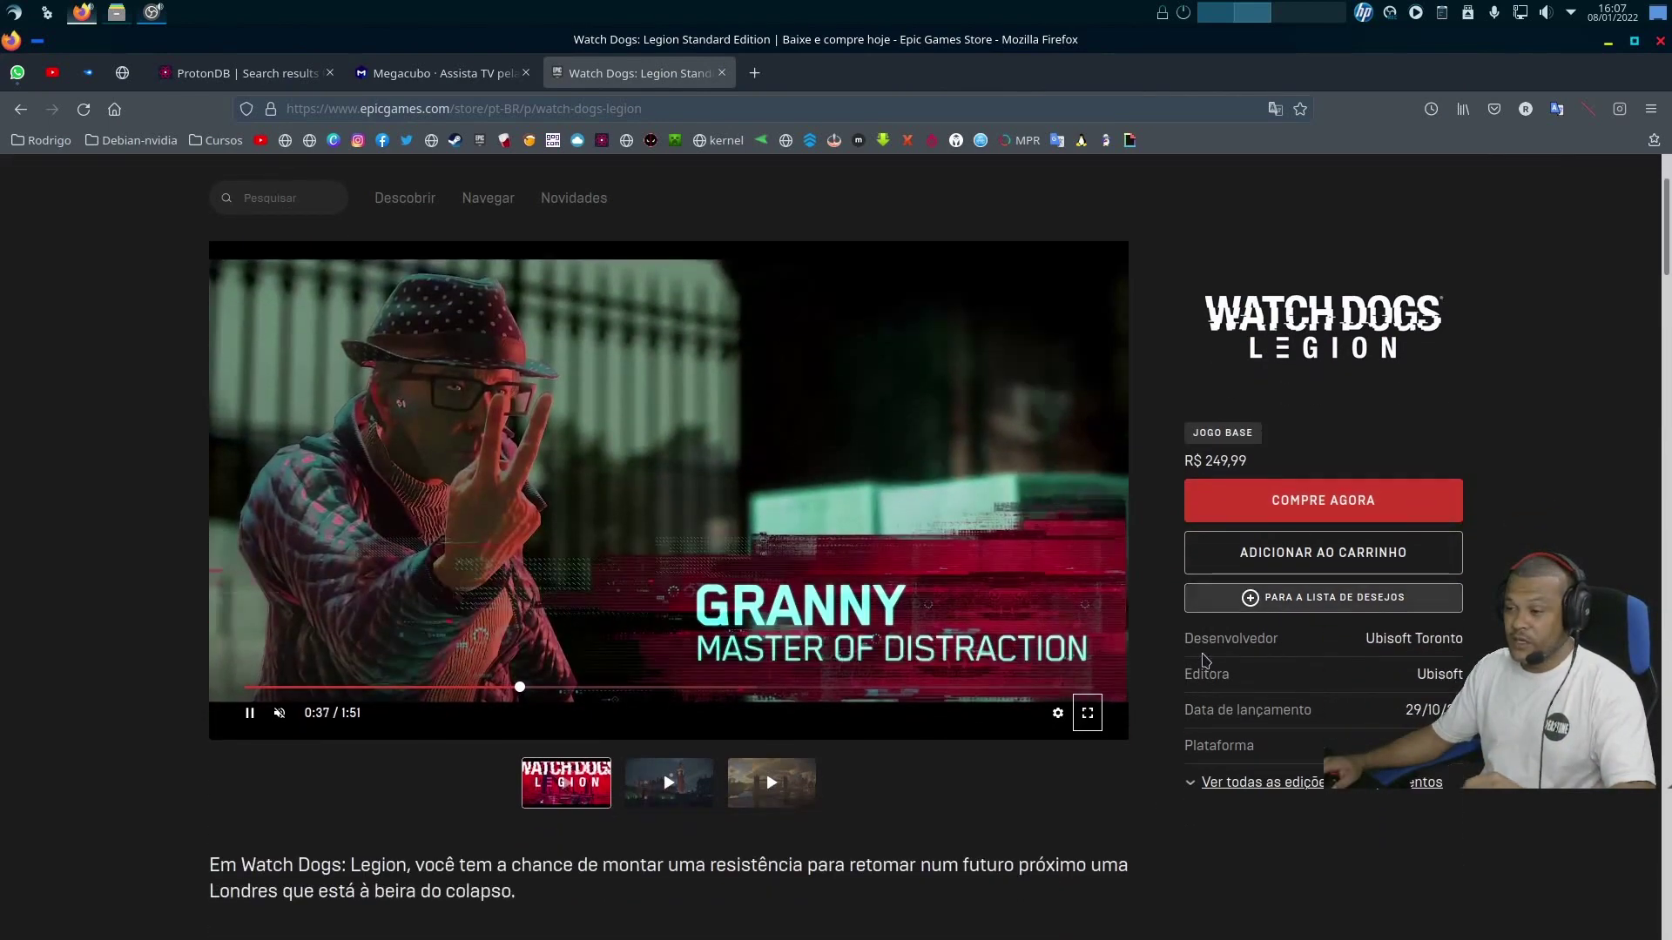
pyautogui.scroll(-10, 858, 675)
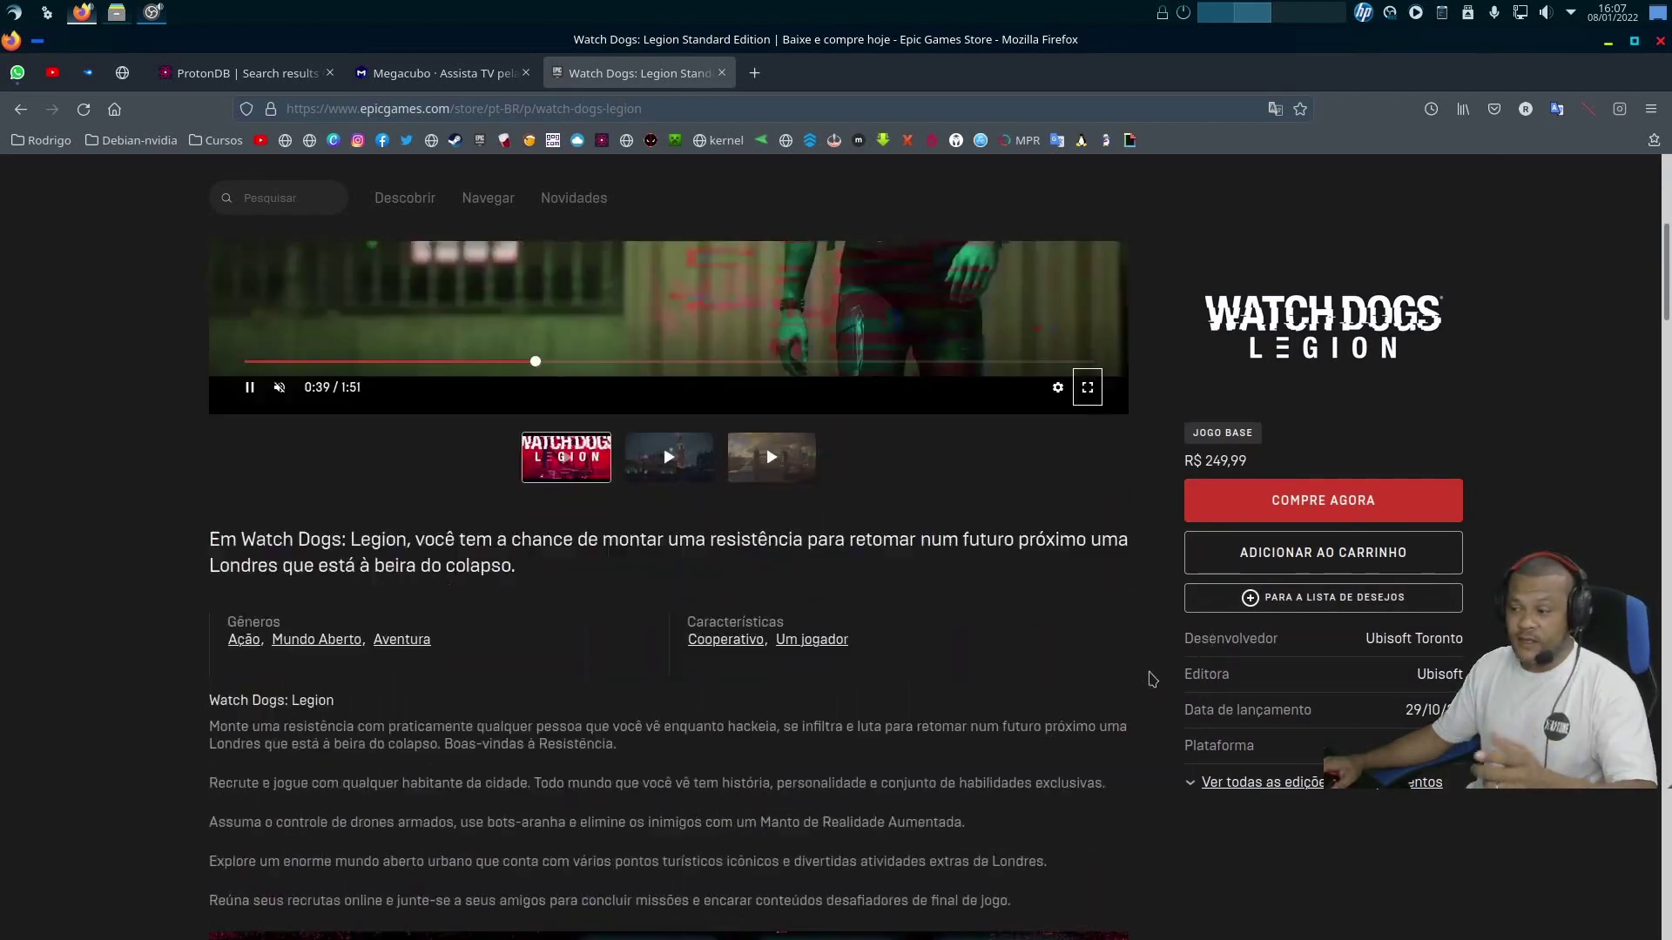
pyautogui.scroll(-2, 857, 675)
pyautogui.scroll(5, 857, 675)
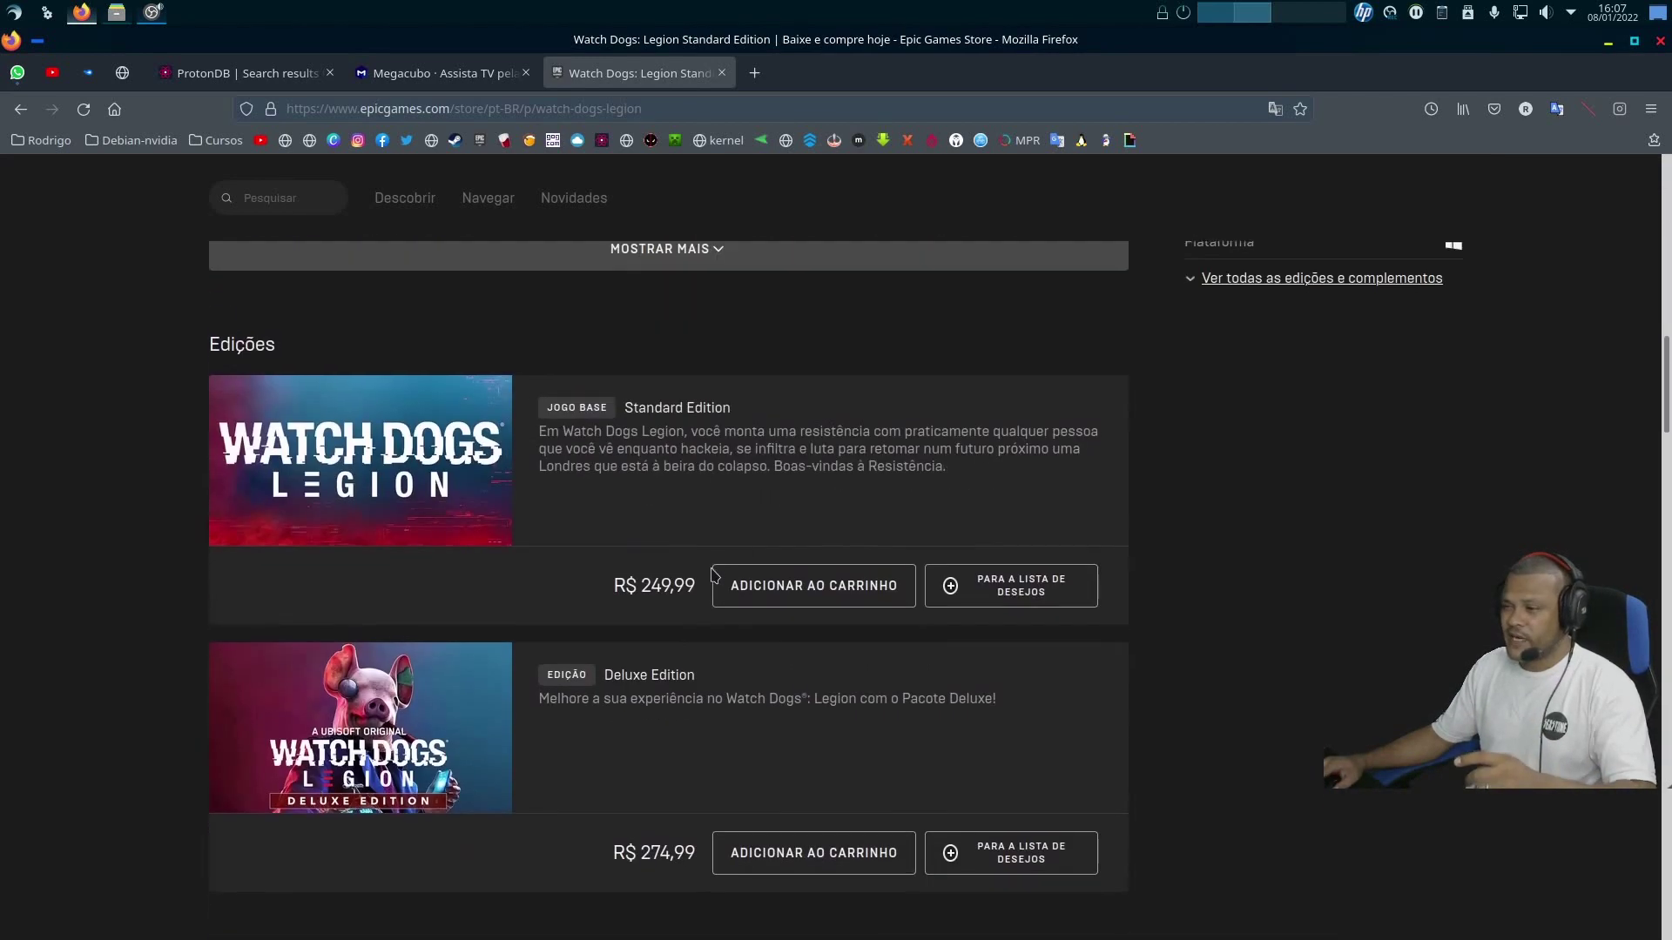
pyautogui.scroll(-7, 688, 675)
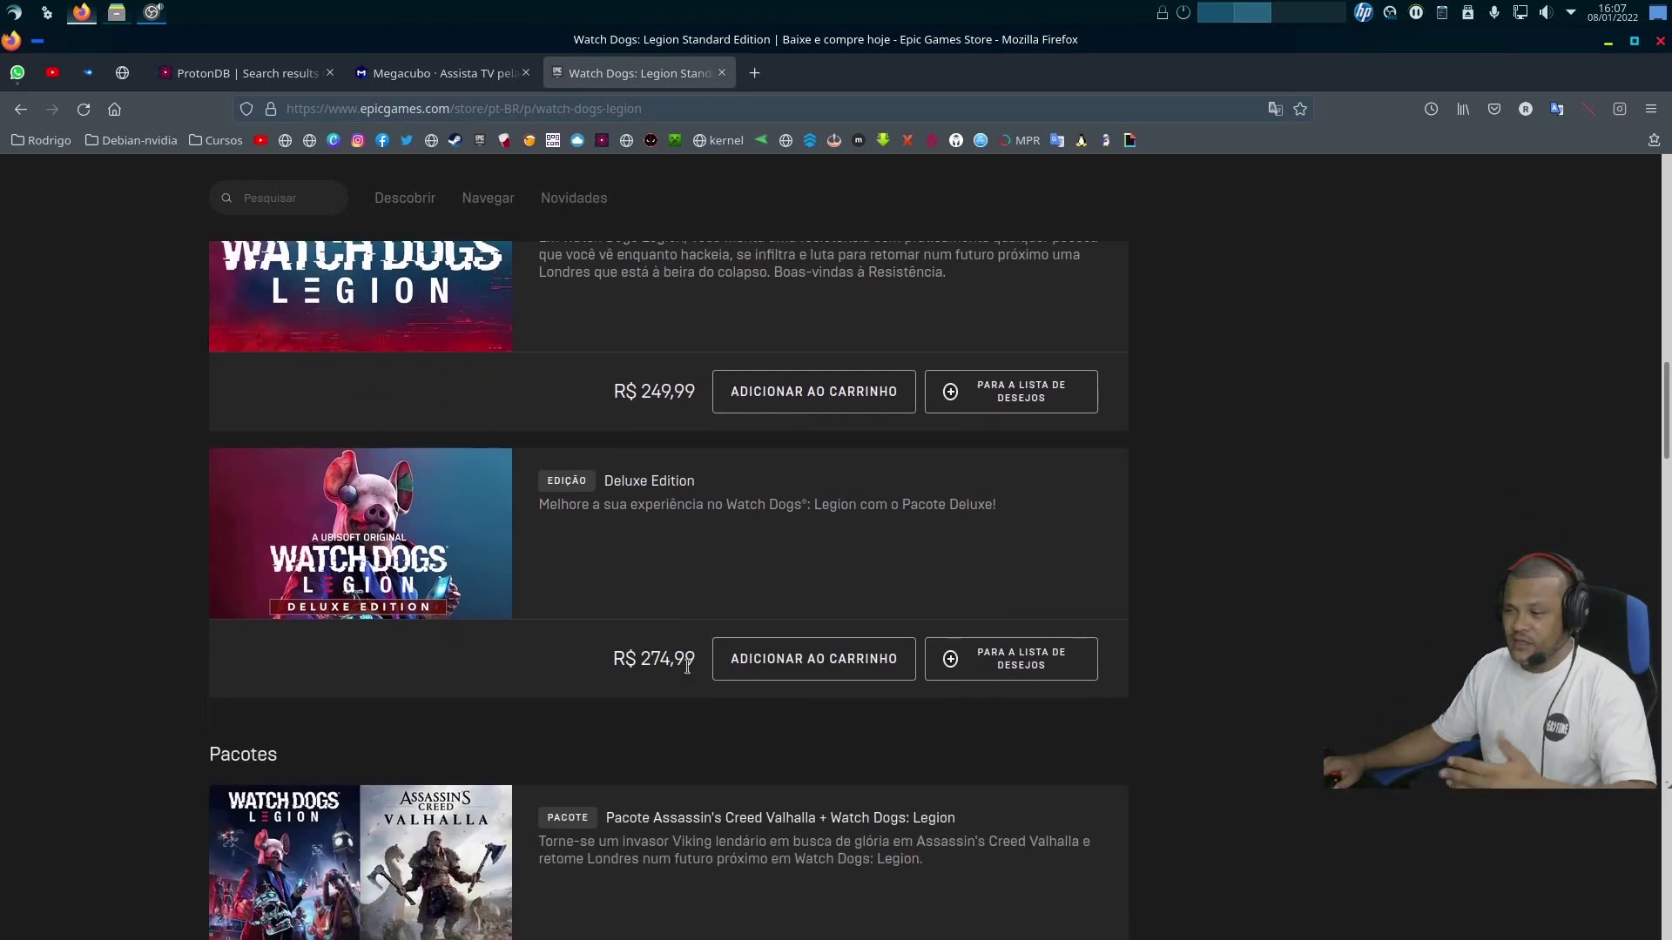
pyautogui.scroll(-12, 852, 633)
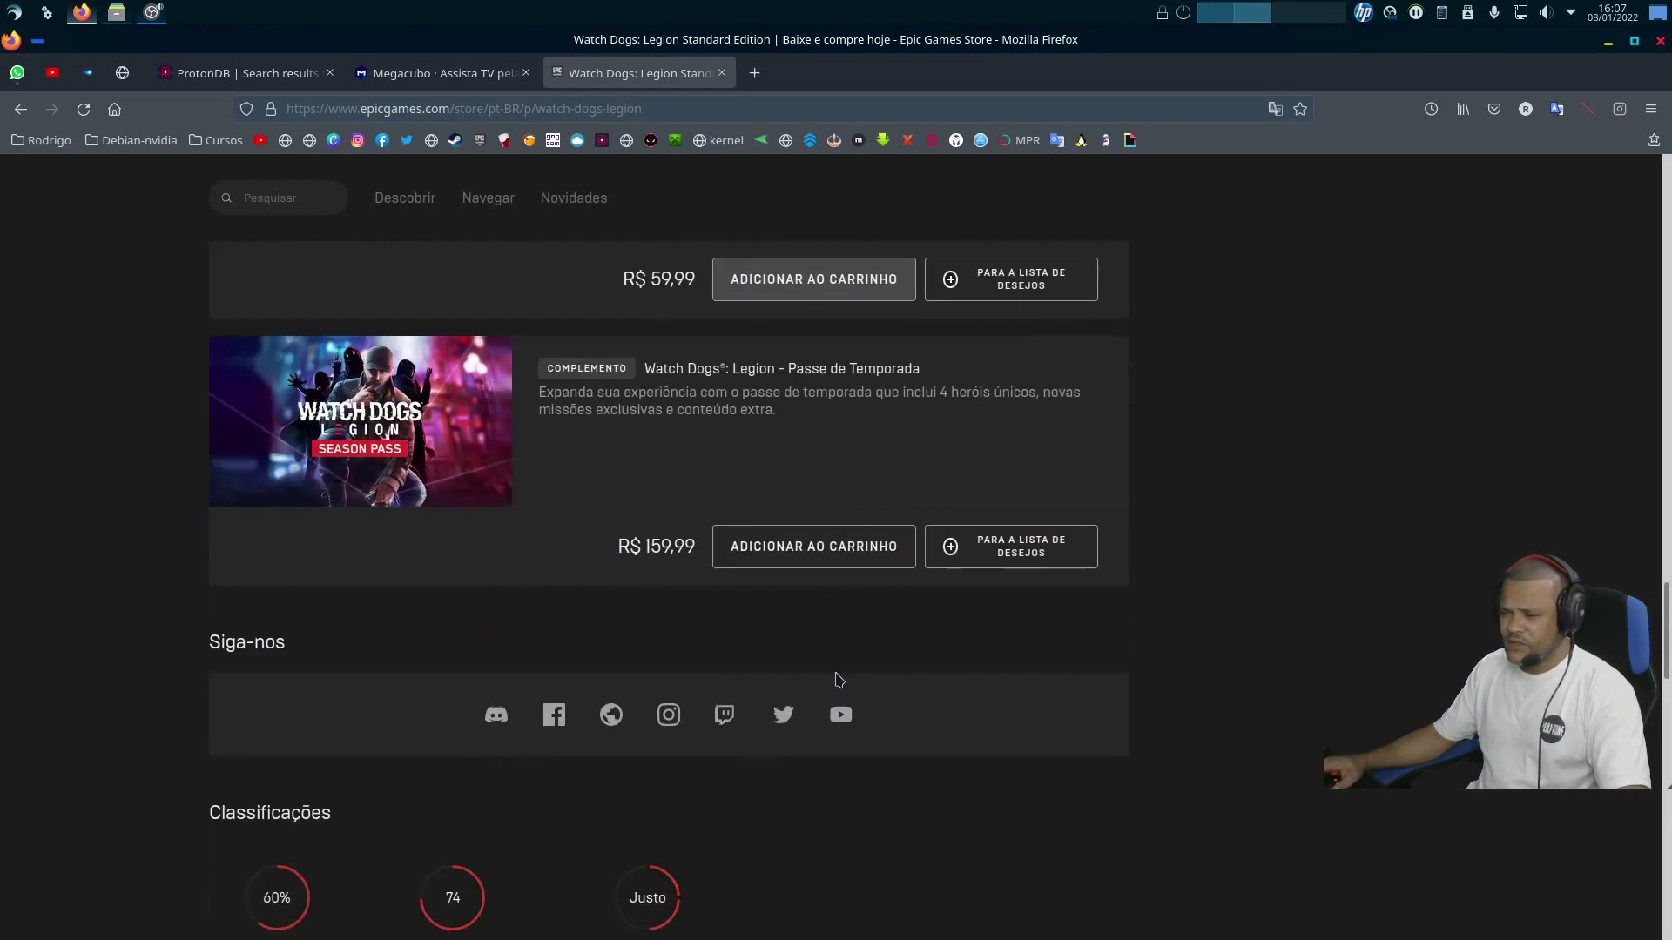
pyautogui.scroll(-7, 838, 680)
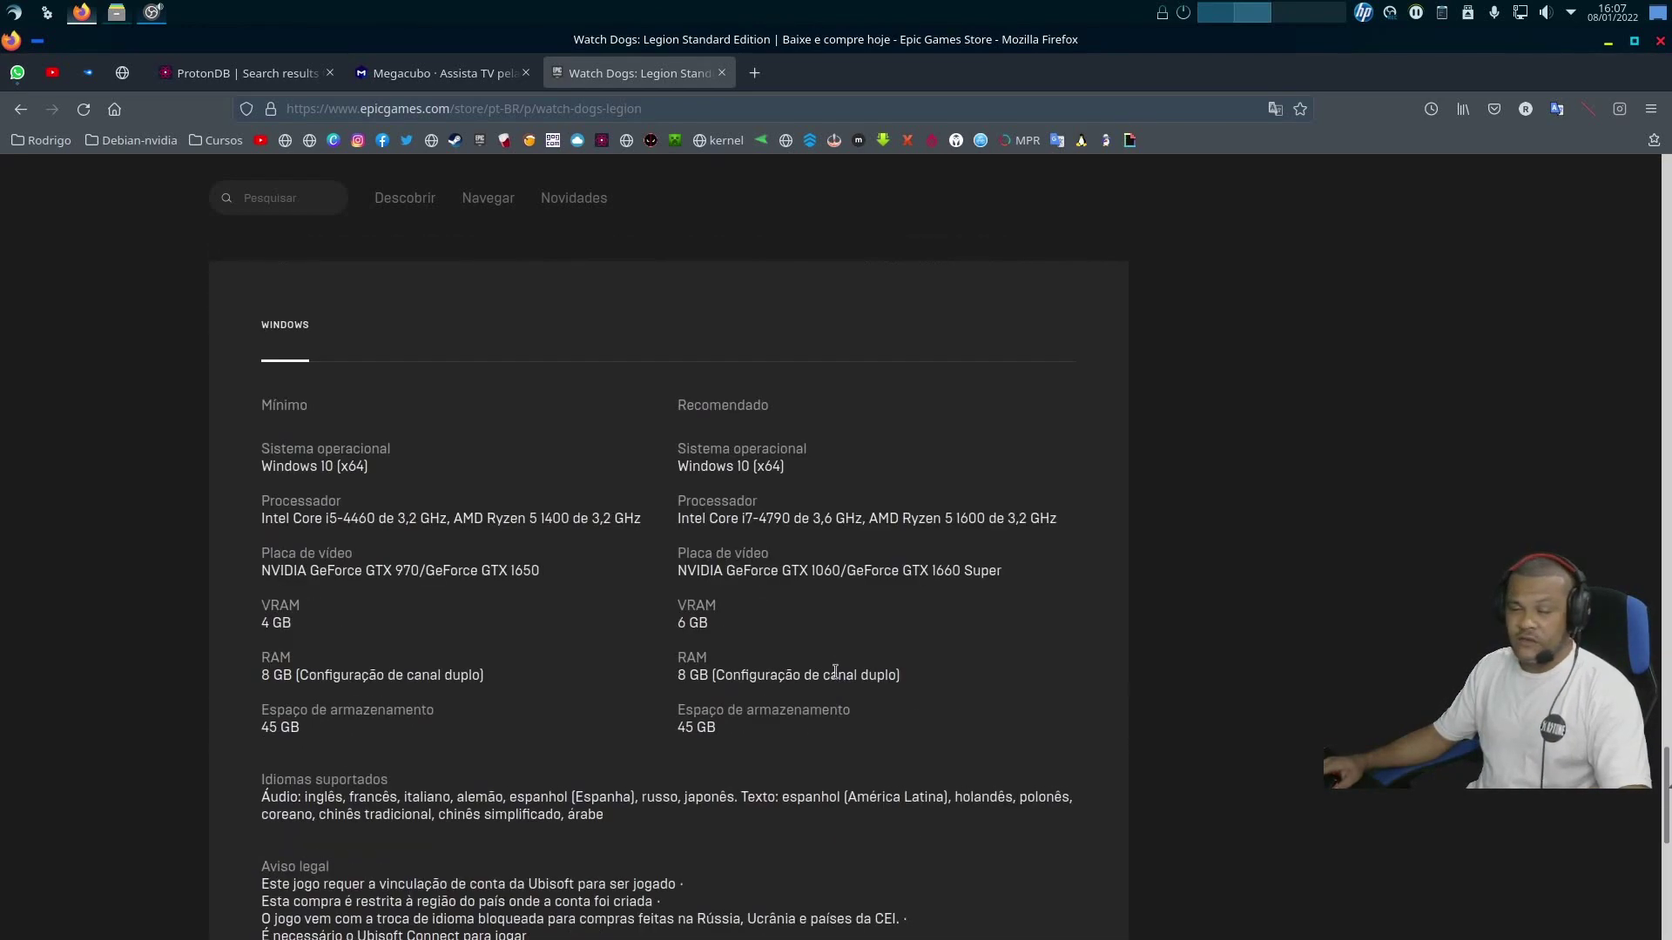
pyautogui.scroll(-2, 835, 671)
pyautogui.scroll(2, 835, 671)
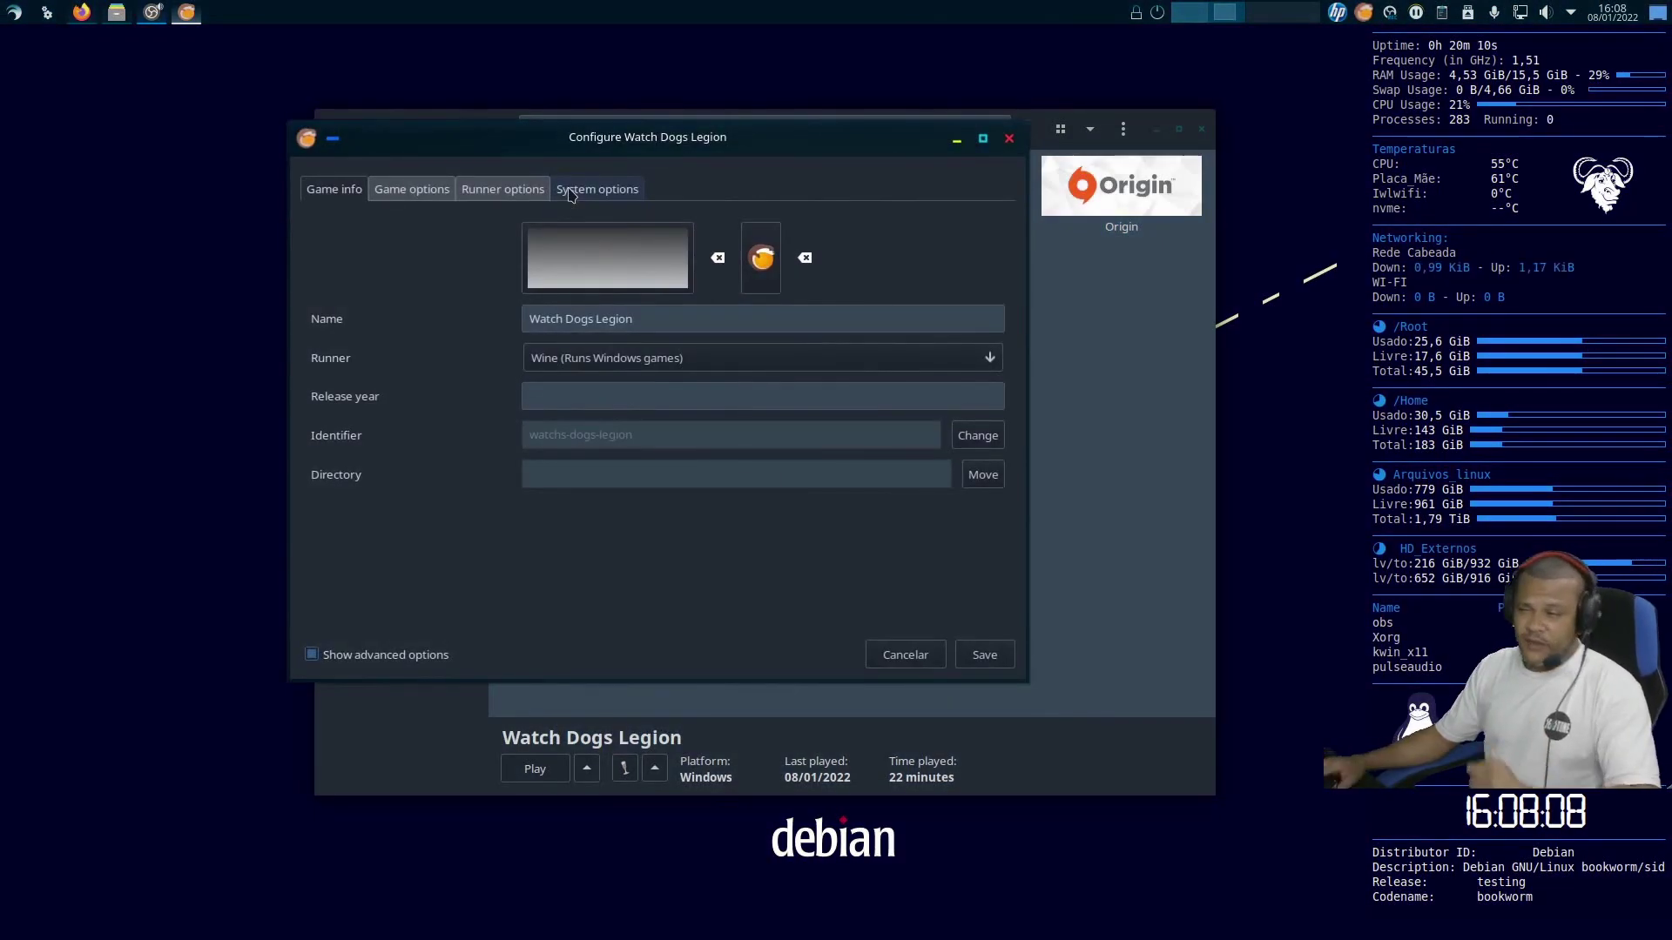
# Examine Watch Dogs Legion's name and custom banner chooser in the game info, and the launch arguments in the game options
pyautogui.moveTo(673, 317); pyautogui.dragTo(527, 314)
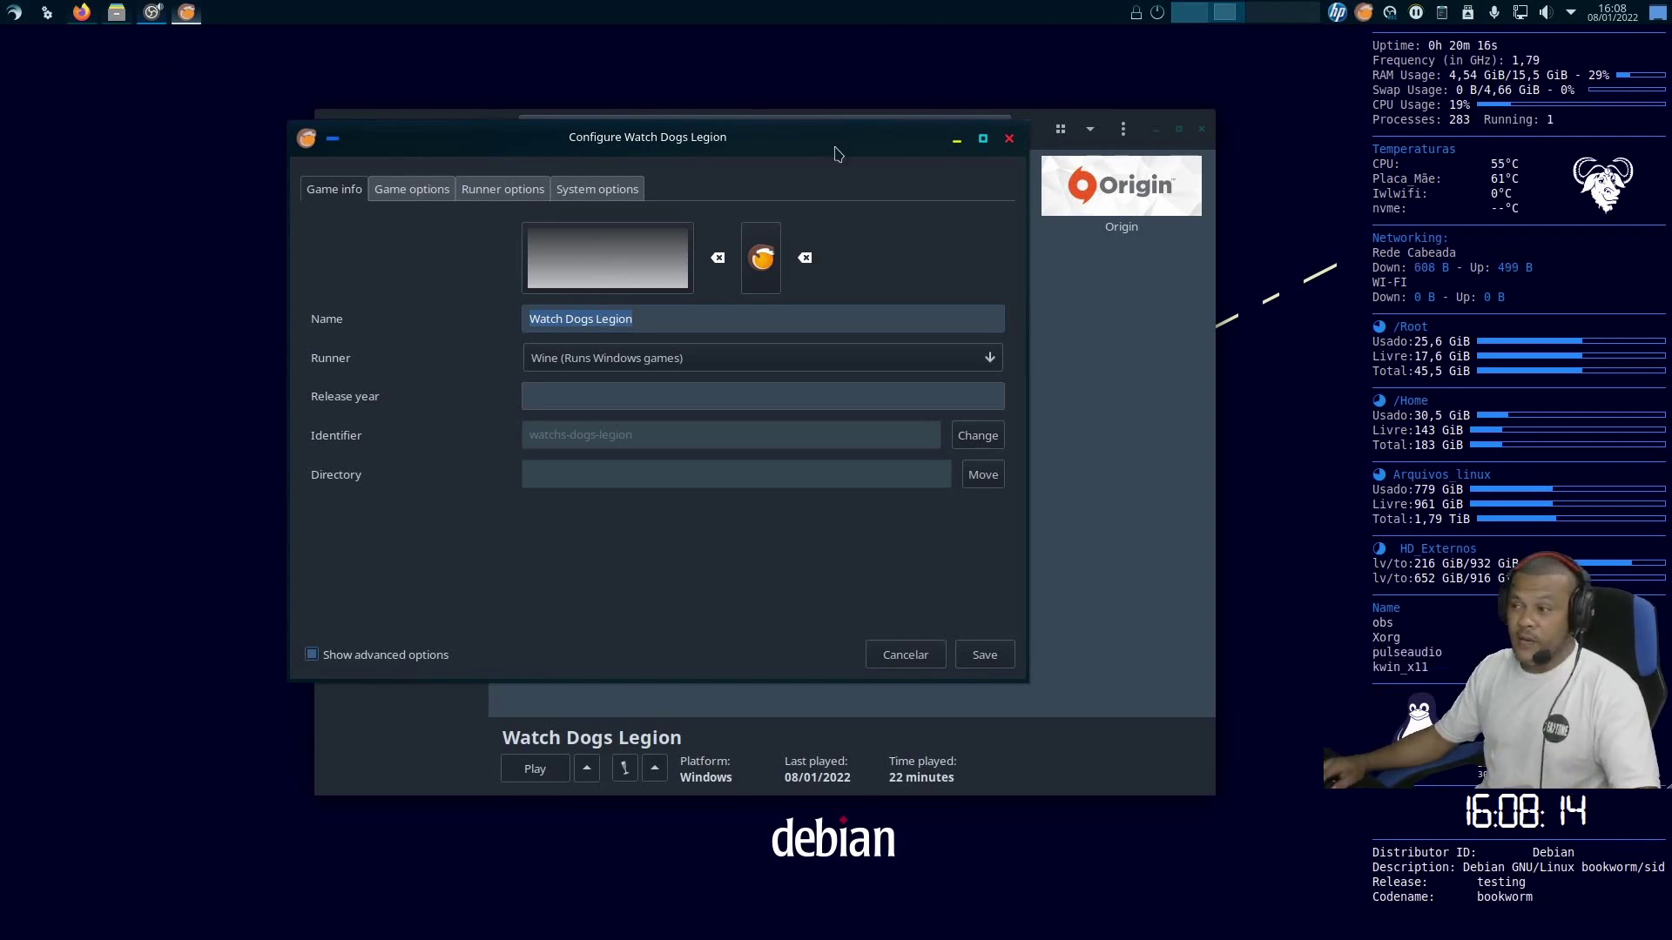
pyautogui.moveTo(834, 153); pyautogui.dragTo(765, 189)
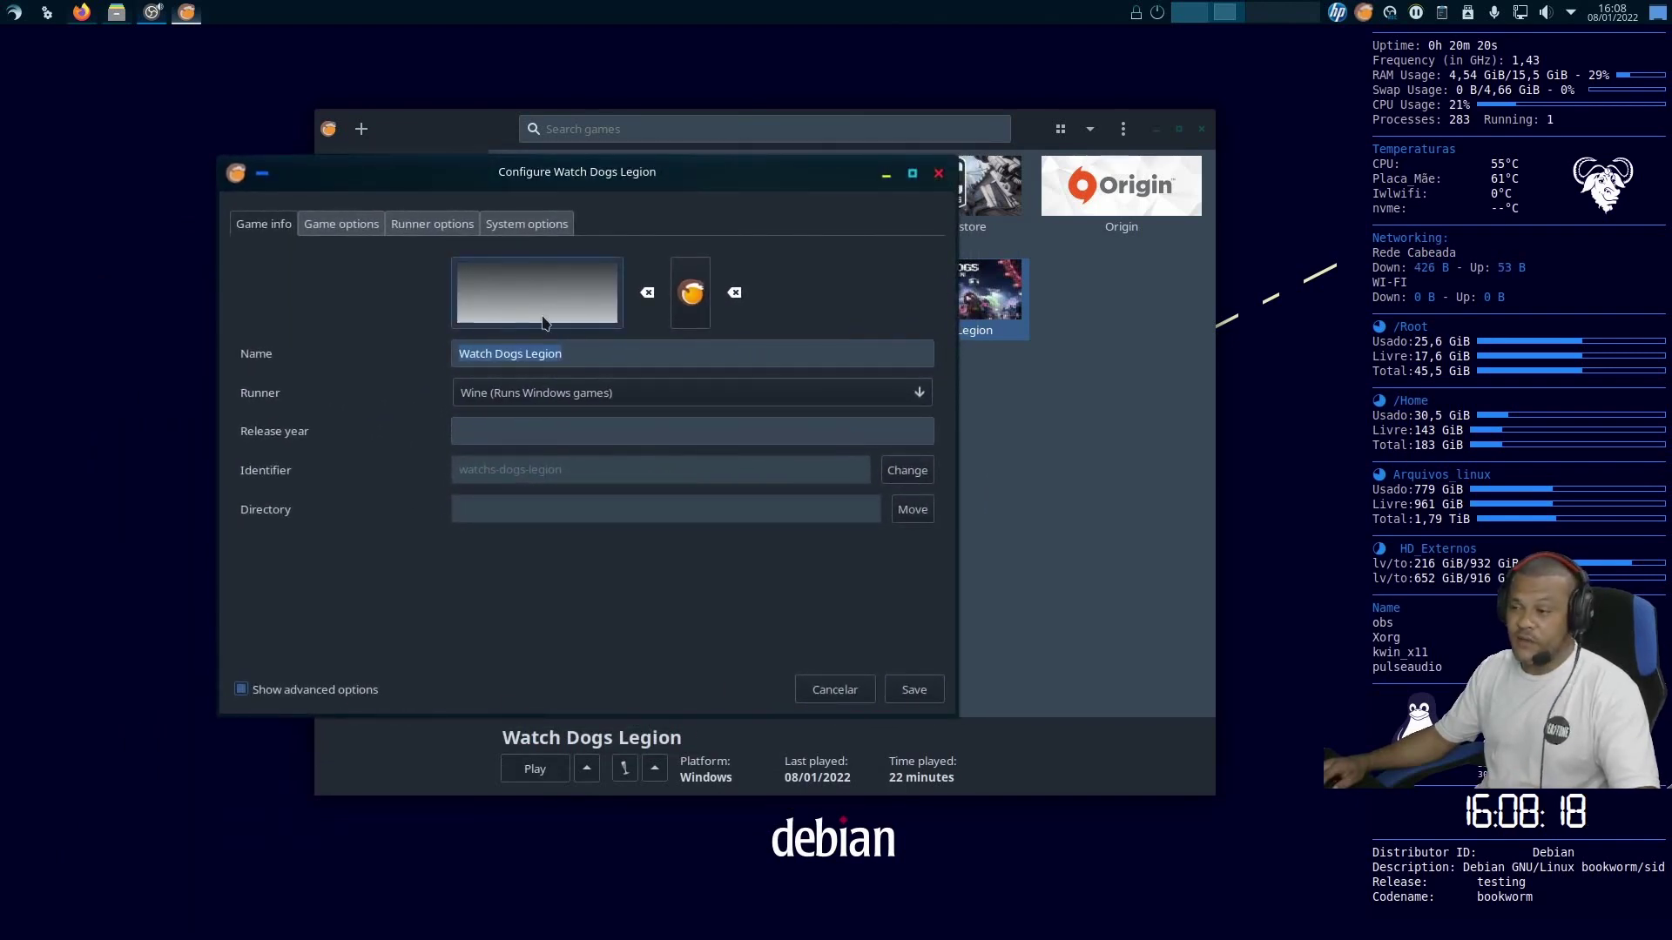
pyautogui.click(608, 307)
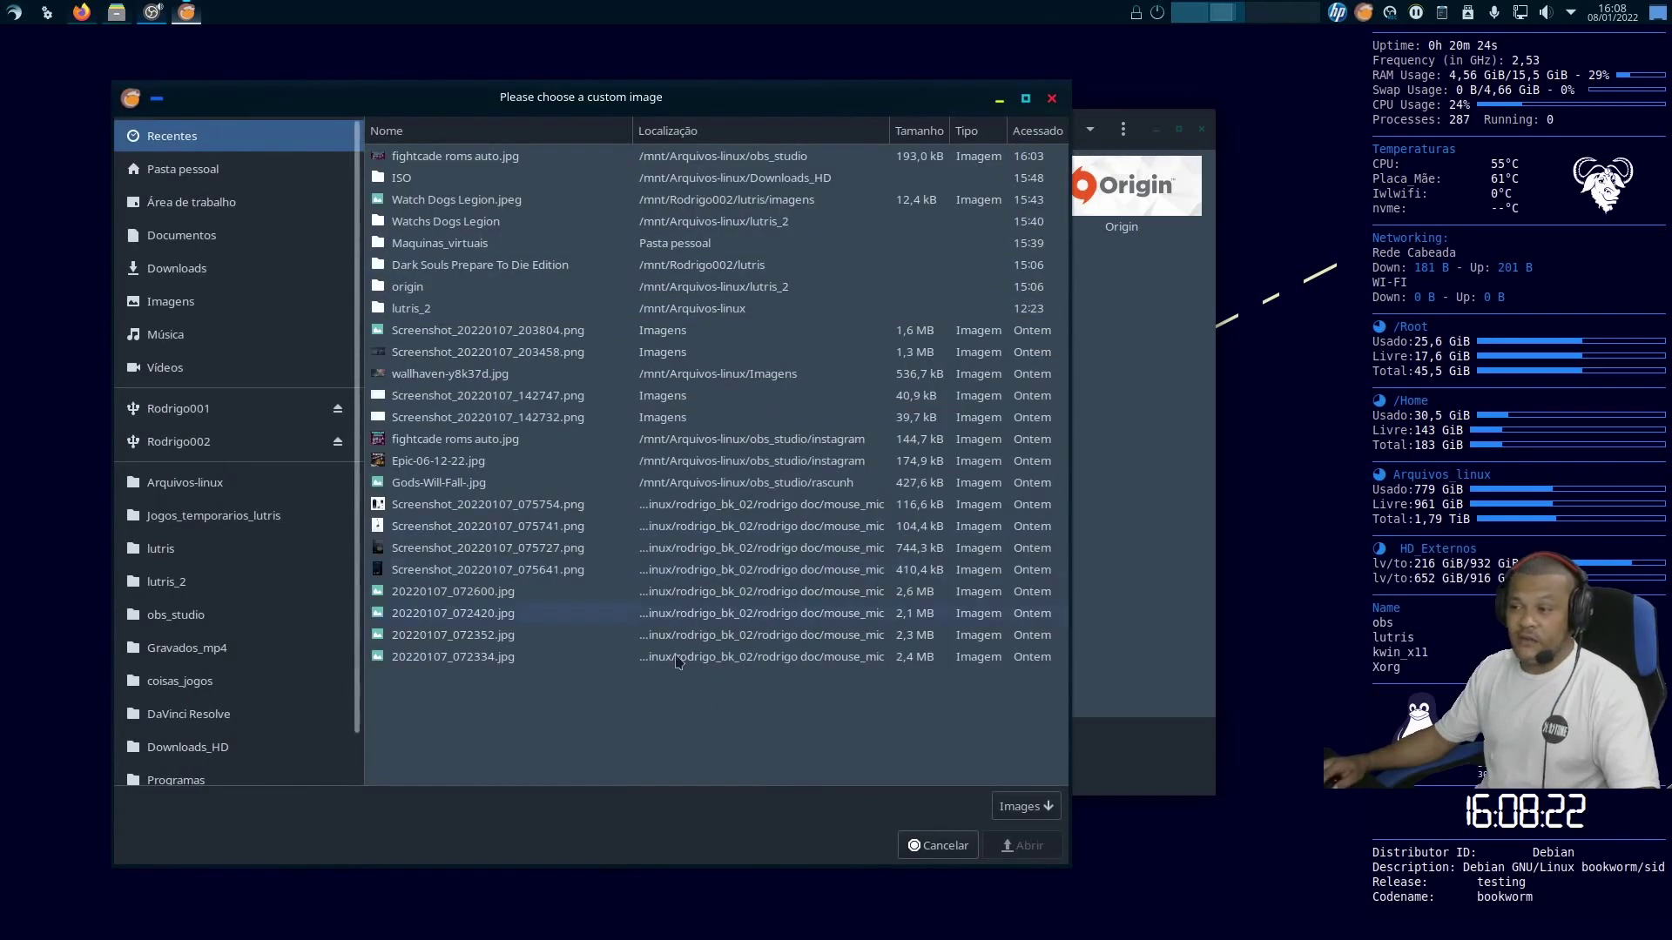
pyautogui.click(924, 849)
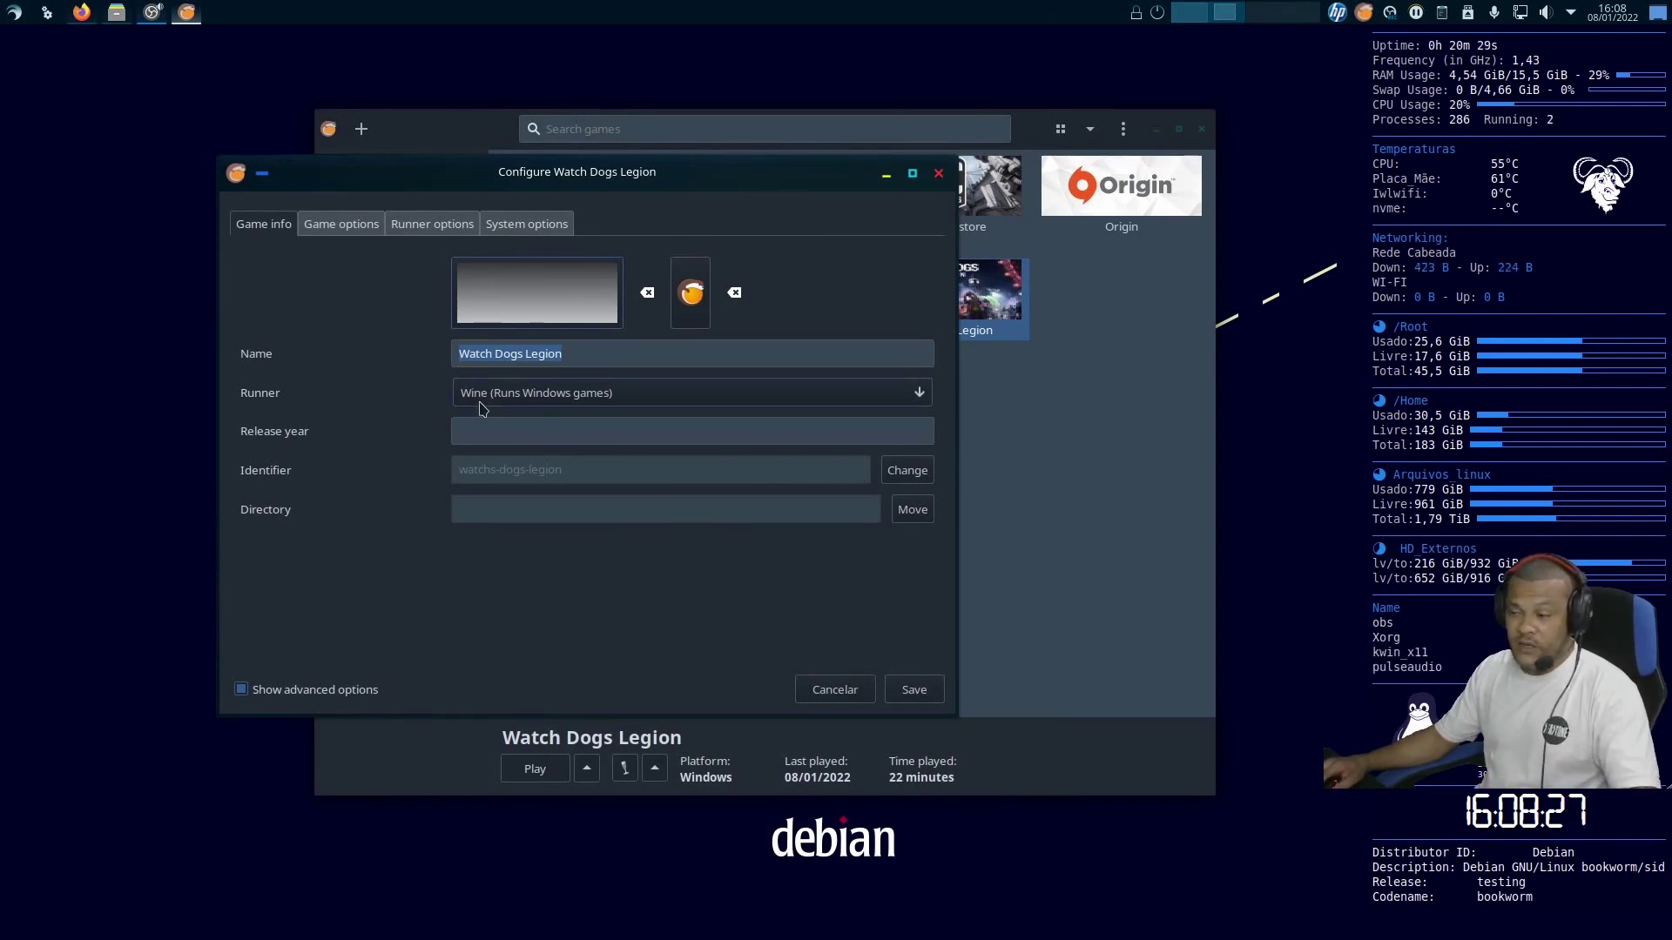
pyautogui.click(341, 224)
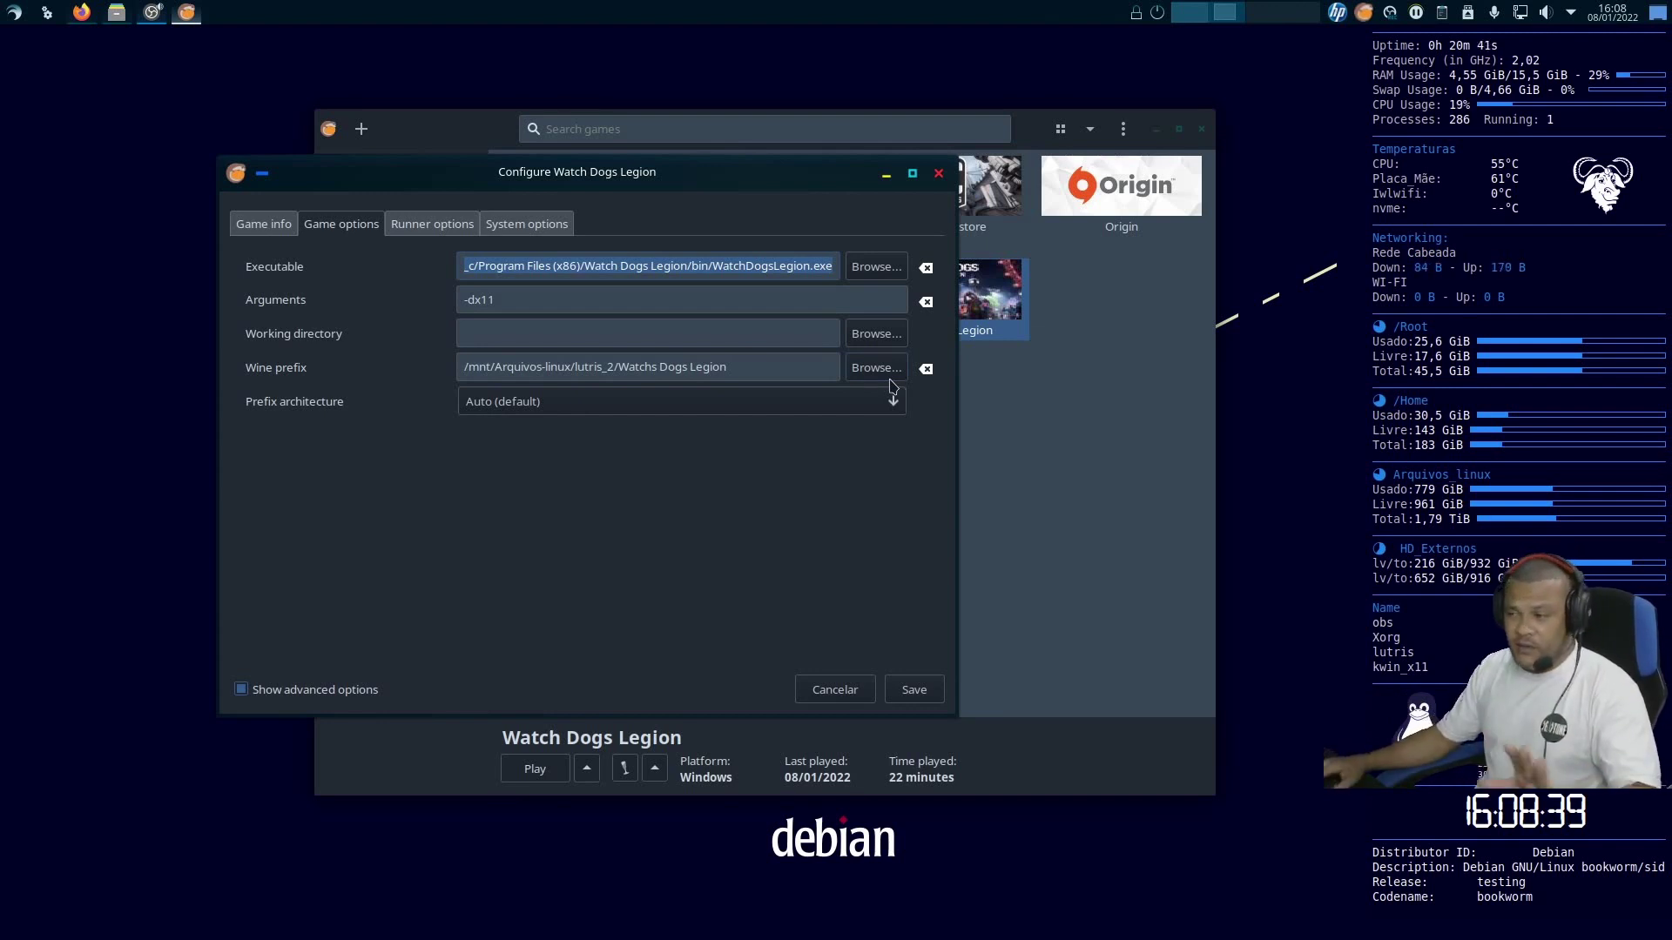
pyautogui.tripleClick(501, 303)
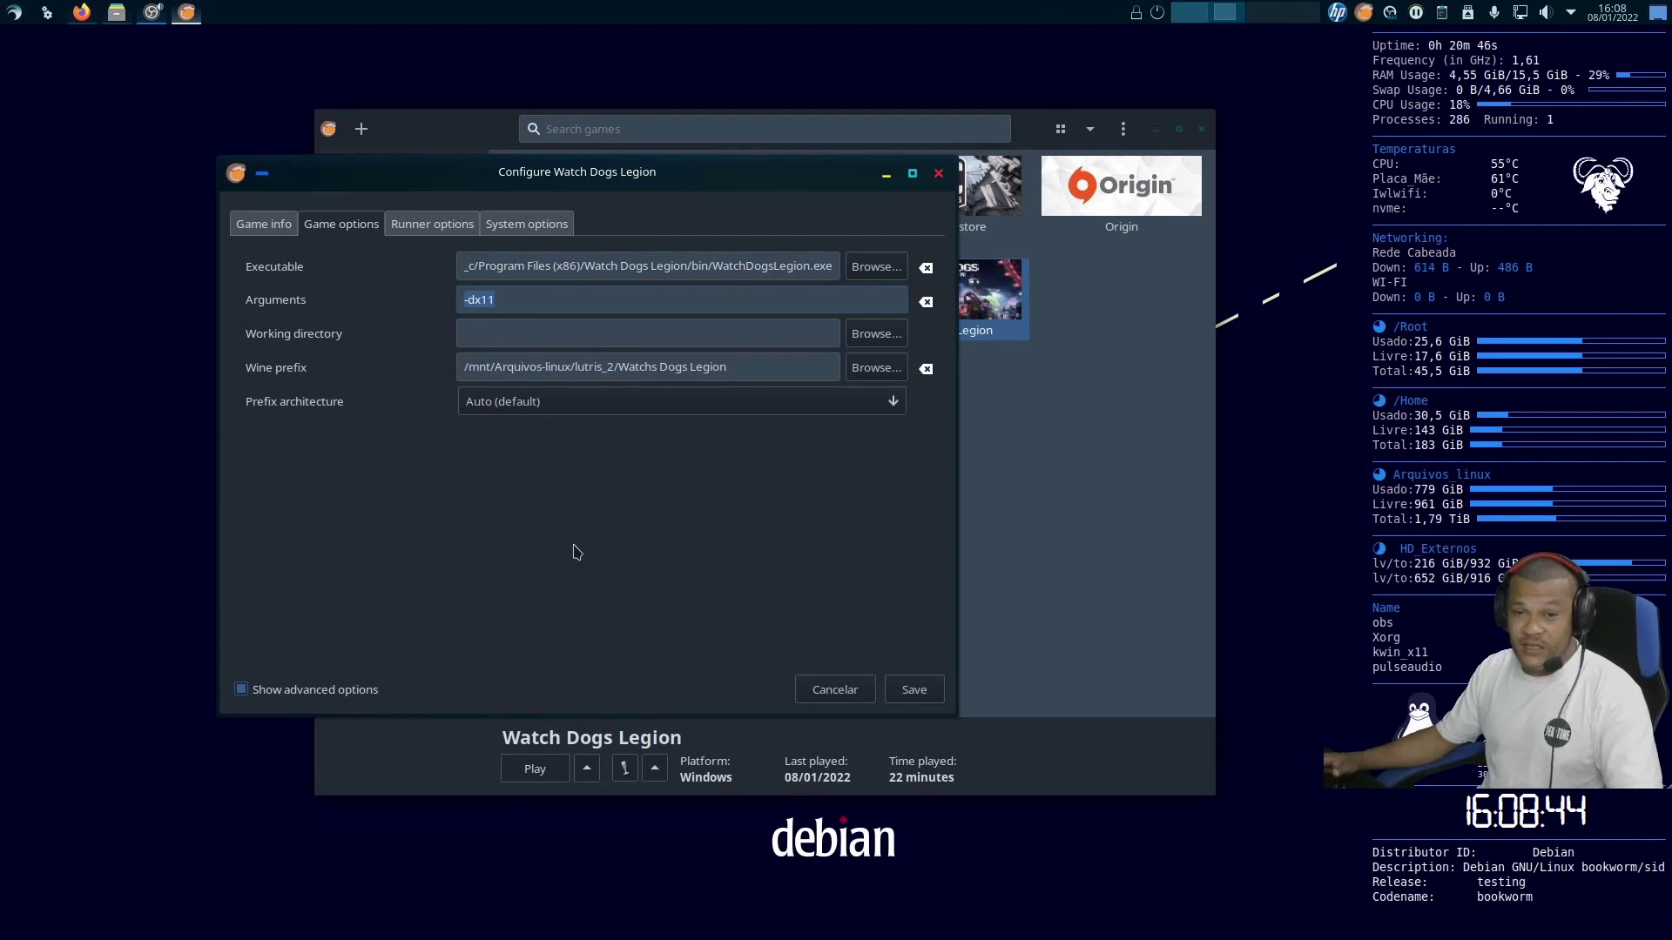
# Review the available Wine versions and the DXVK, VKD3D, Esync, Fsync and sandbox settings in the runner options
pyautogui.click(431, 224)
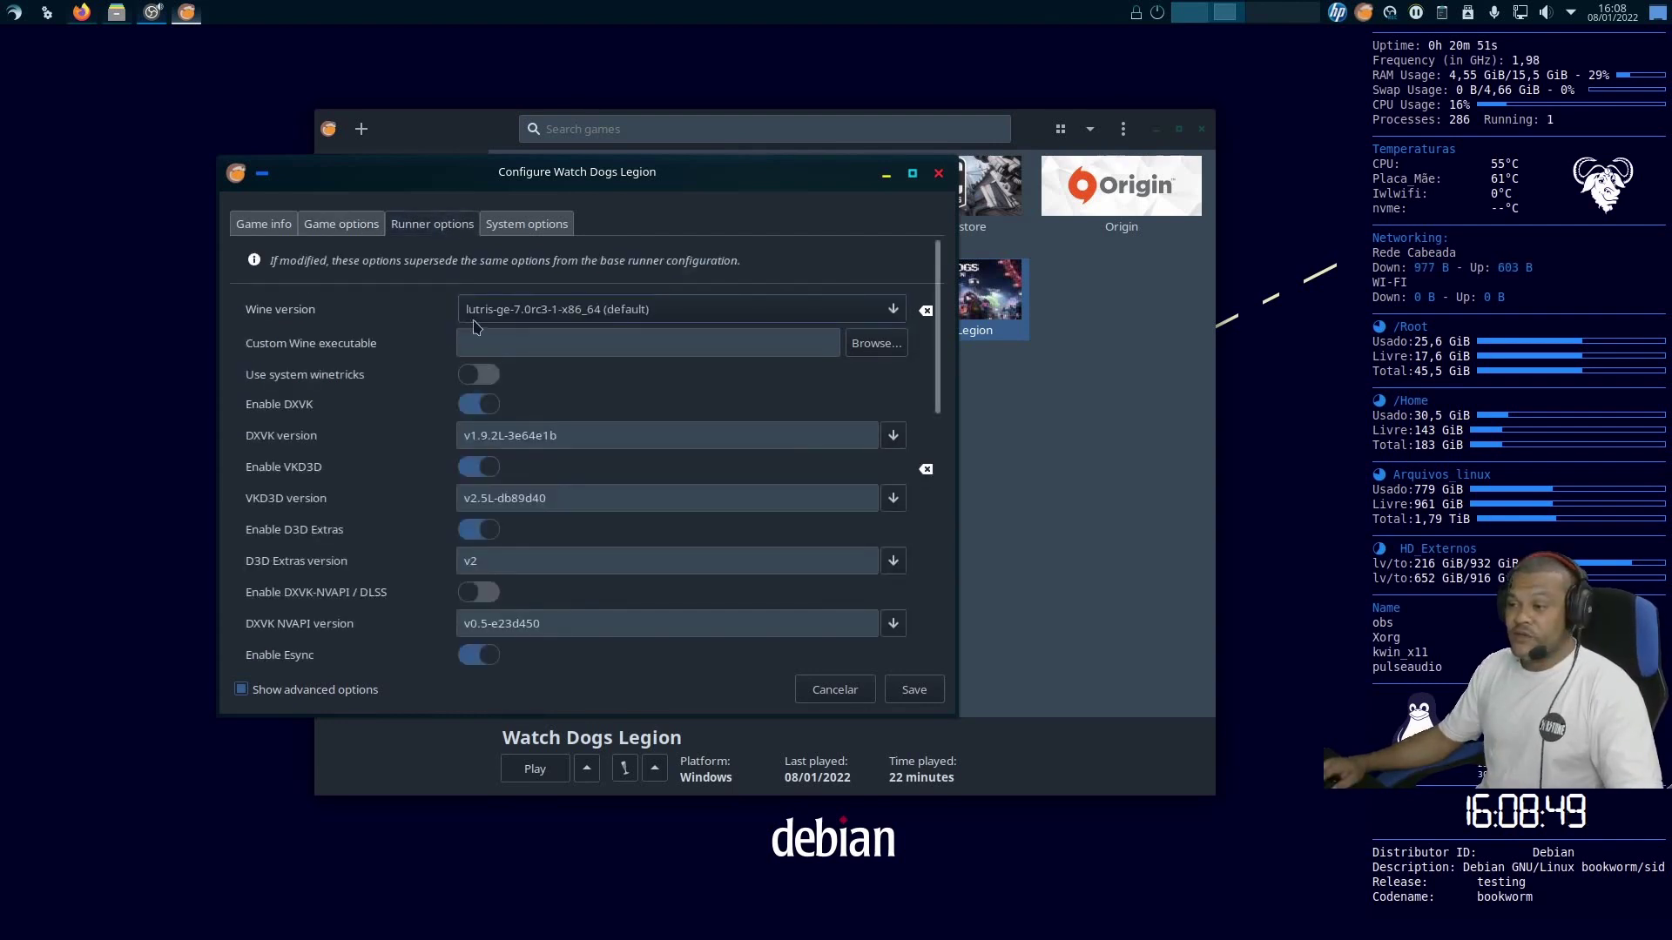
pyautogui.click(503, 319)
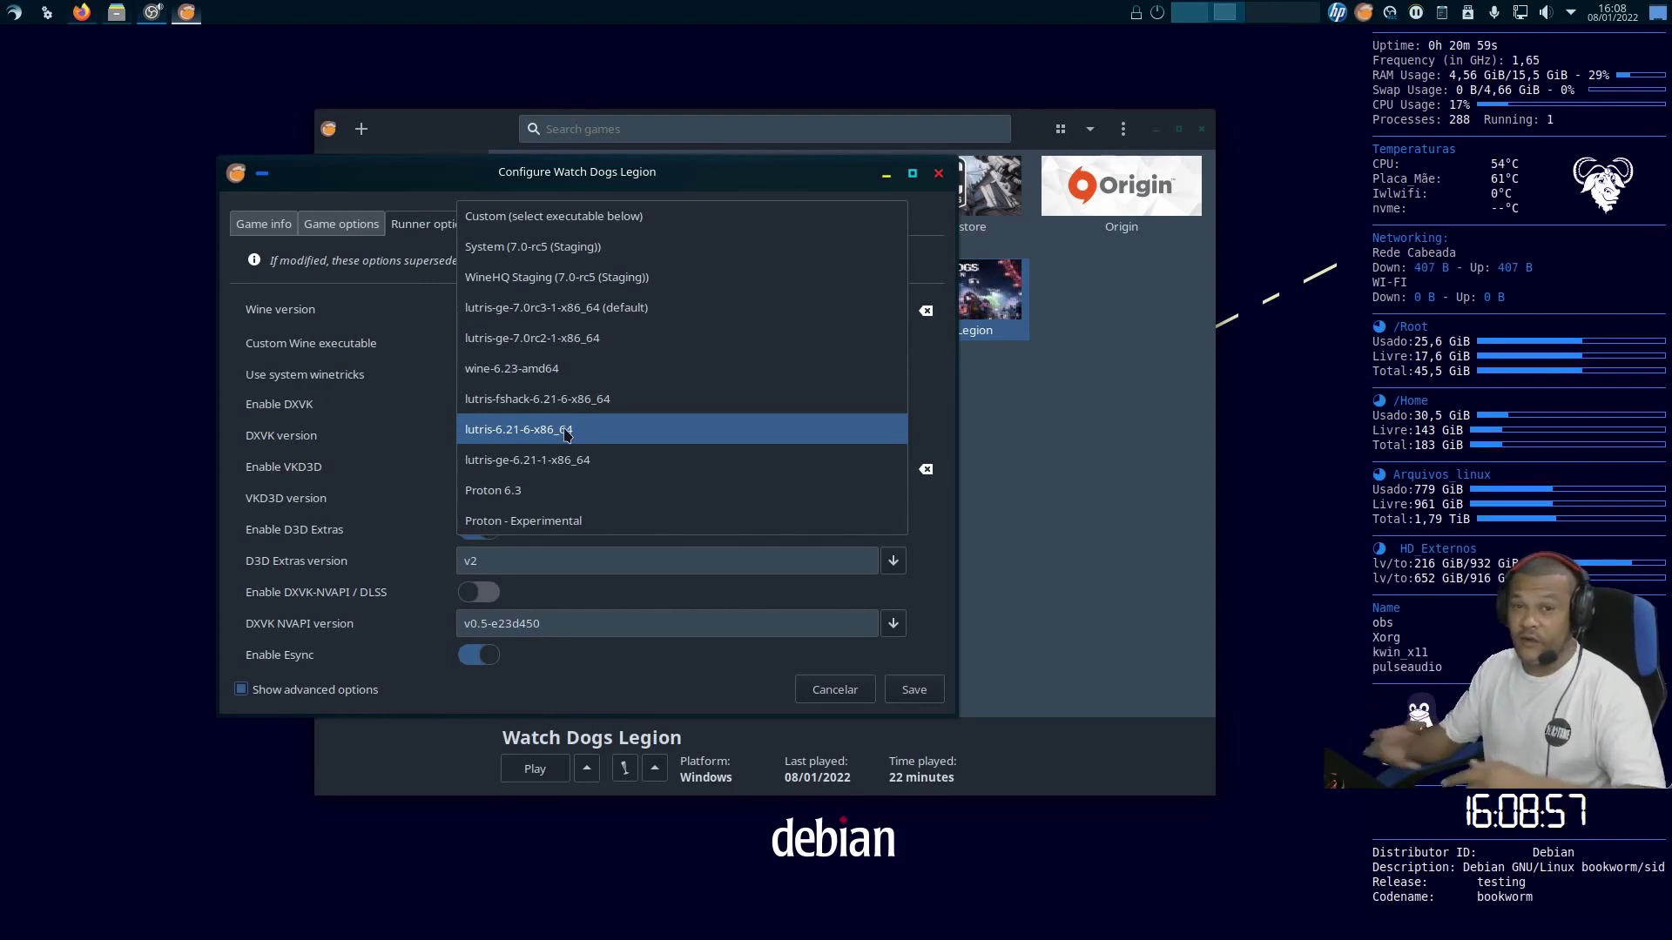
pyautogui.press('Escape')
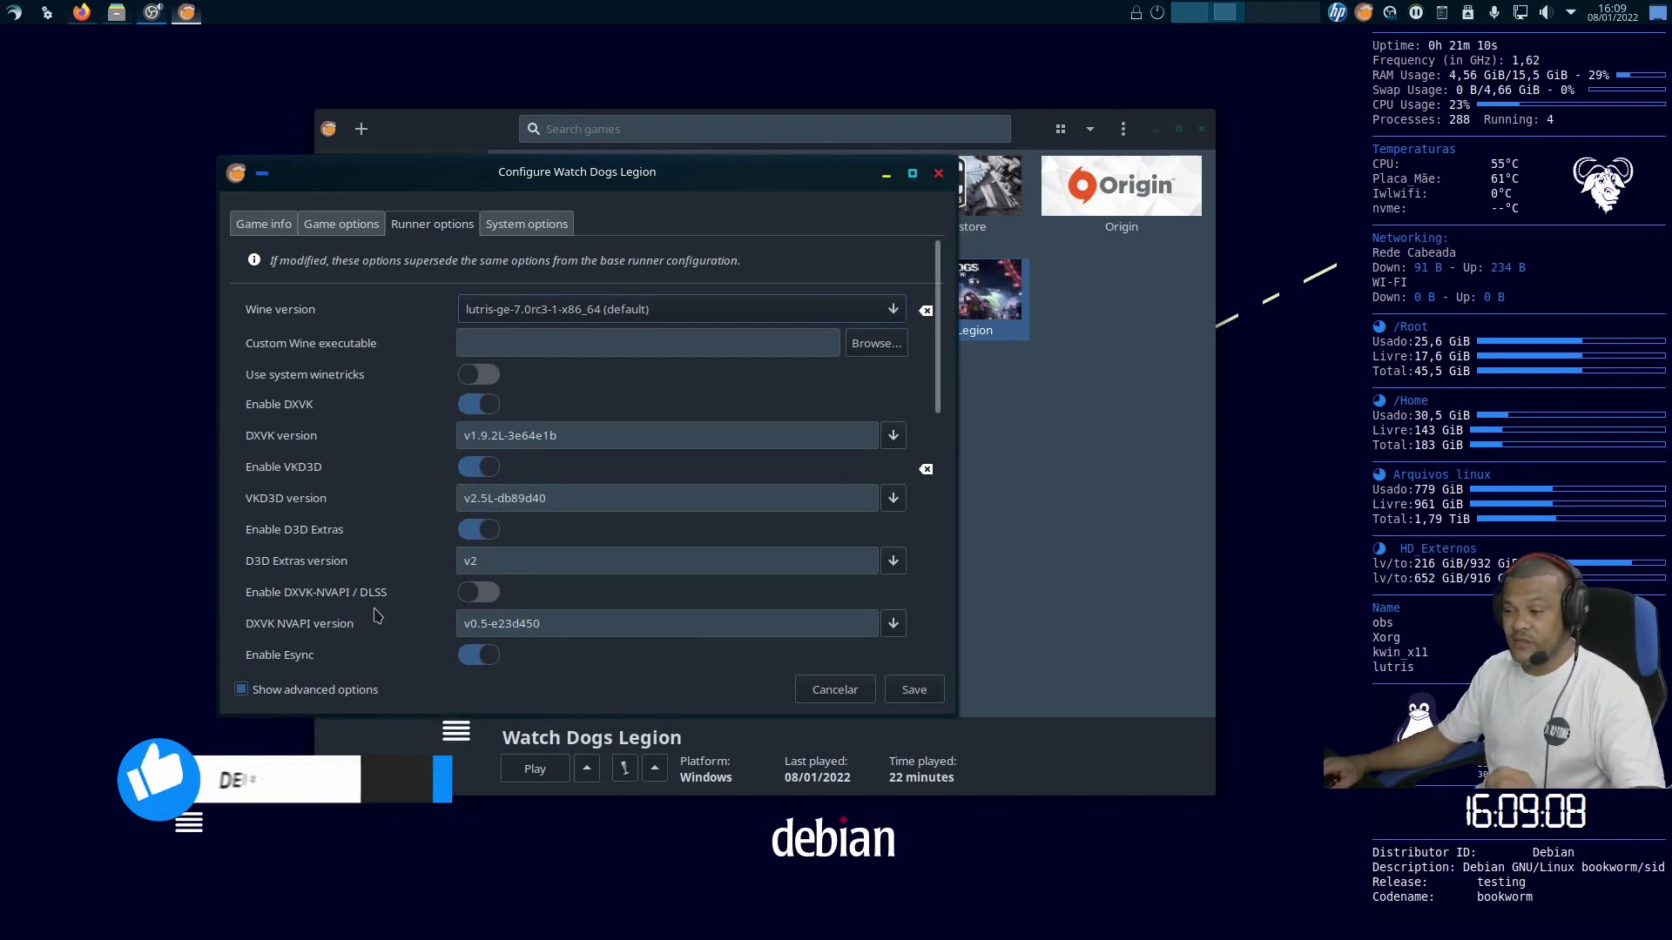
pyautogui.scroll(-4, 377, 615)
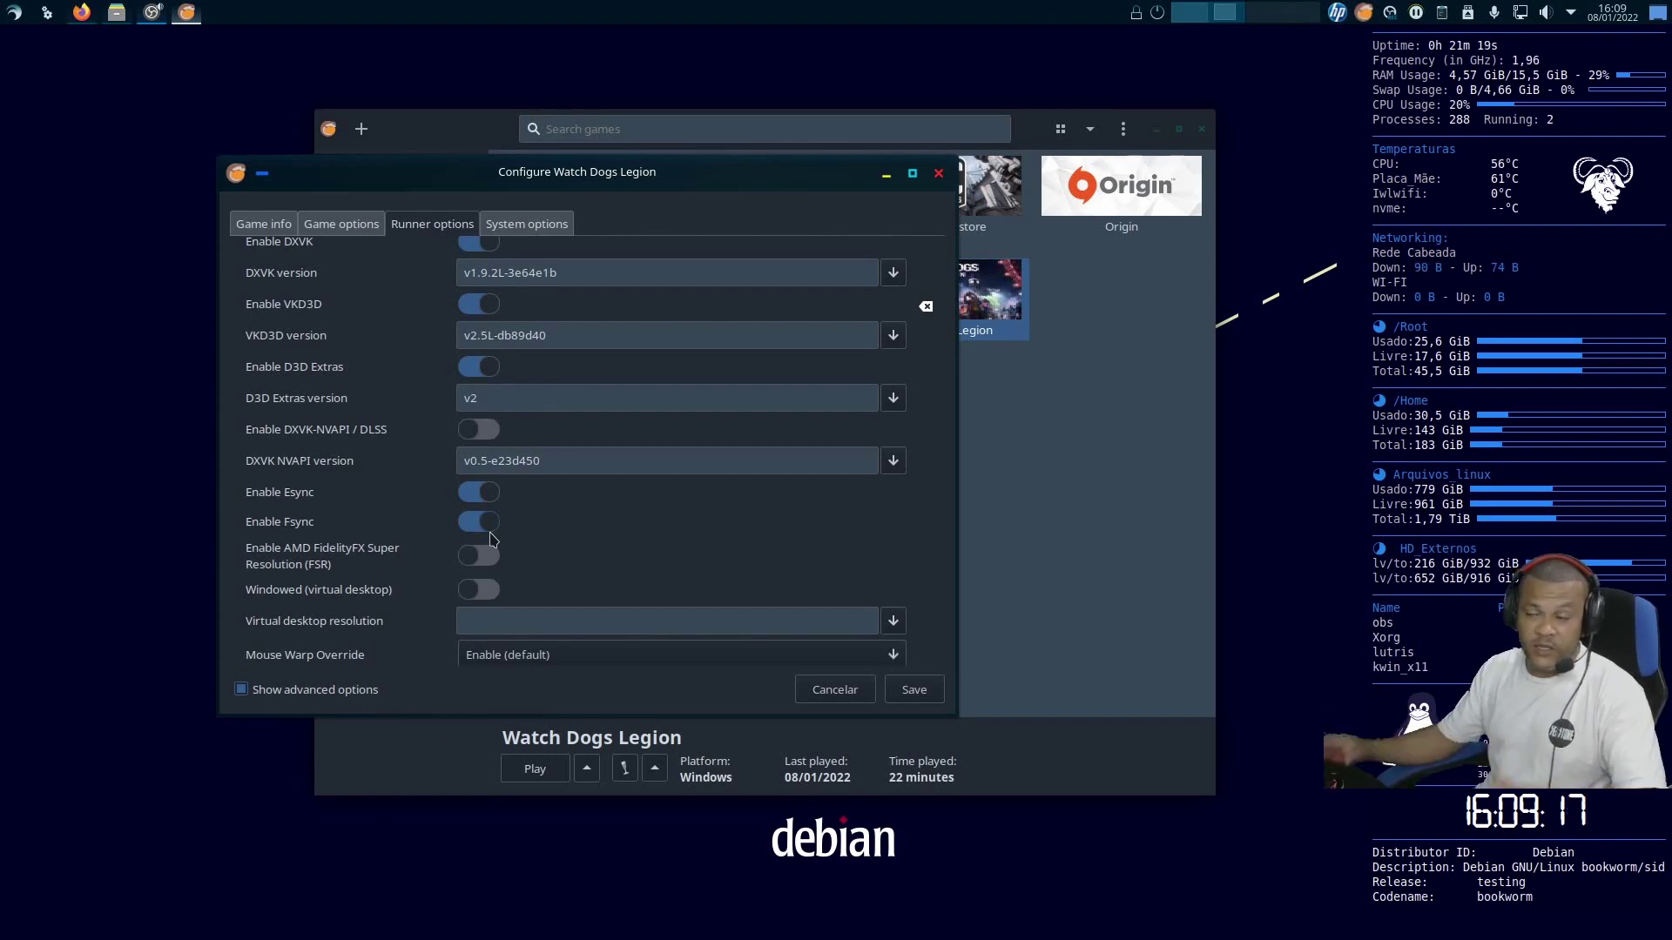
pyautogui.scroll(-10, 490, 536)
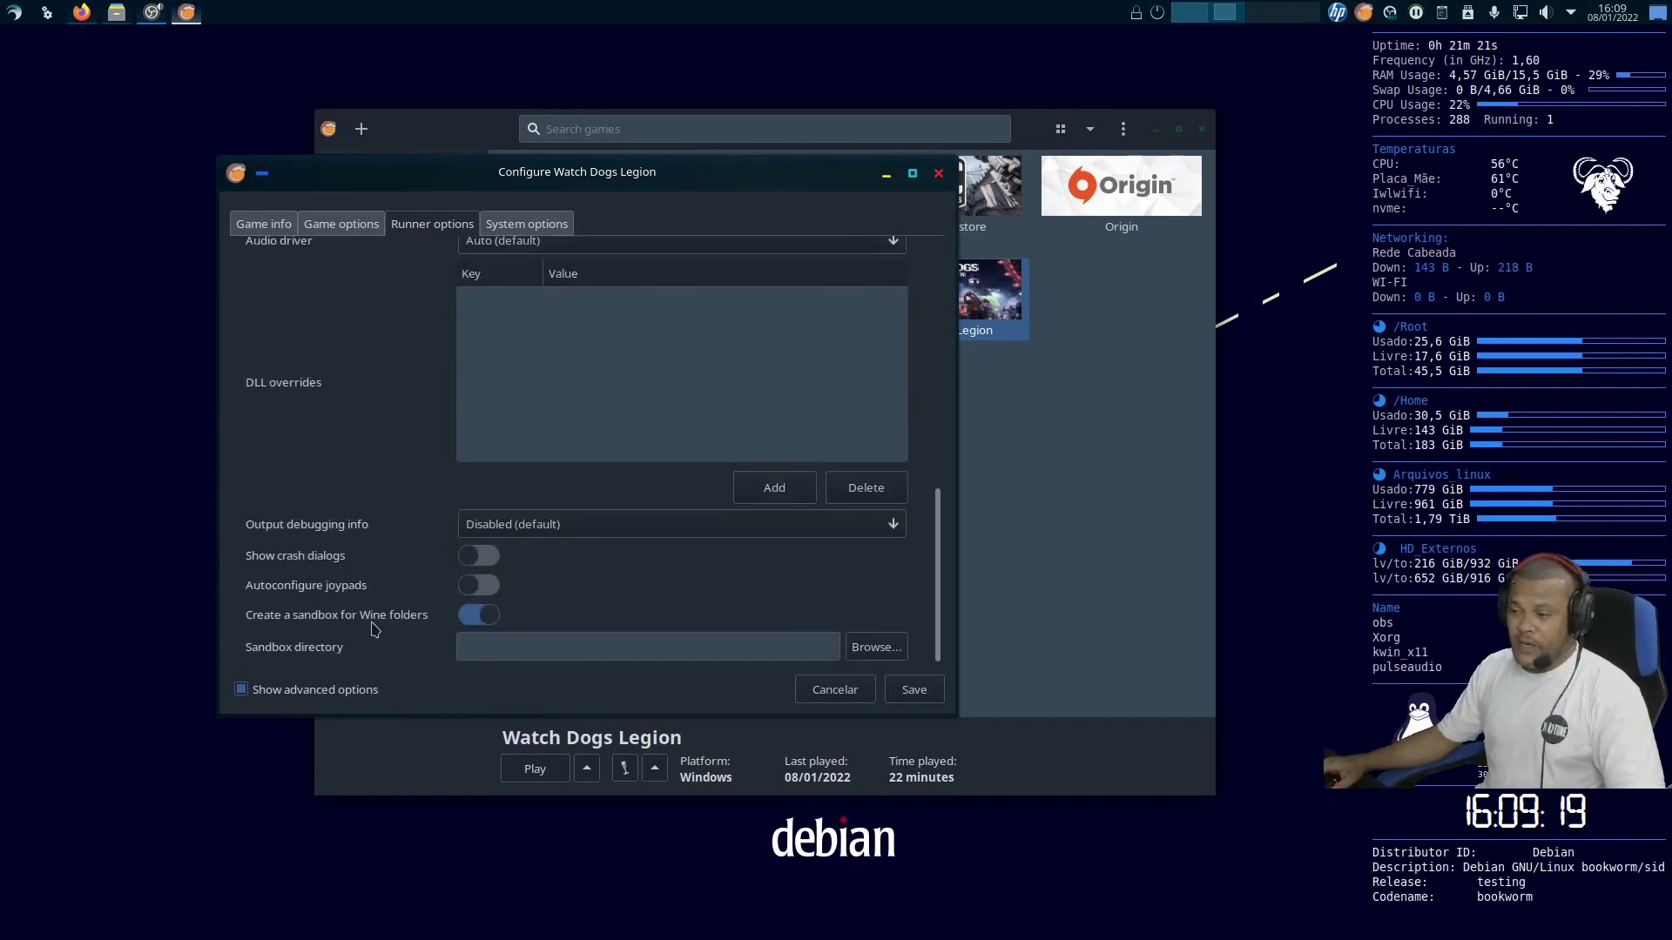
# Set the Vulkan ICD loader to Nvidia ICD in the system options and review the environment variables
pyautogui.click(551, 227)
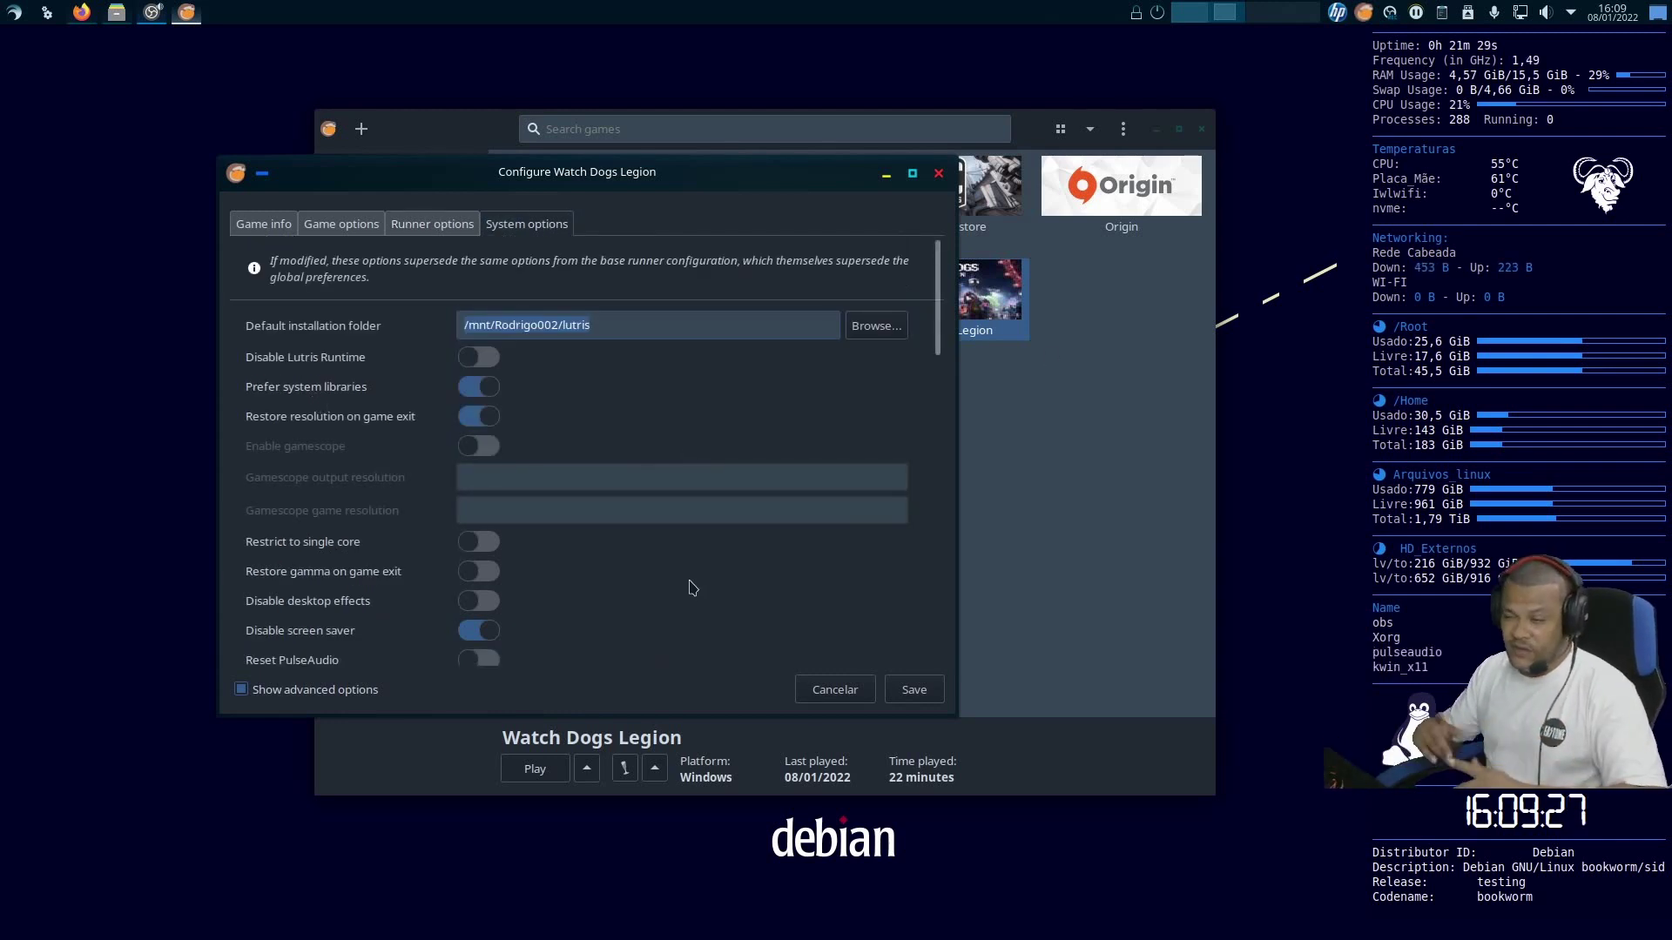
pyautogui.scroll(-3, 653, 596)
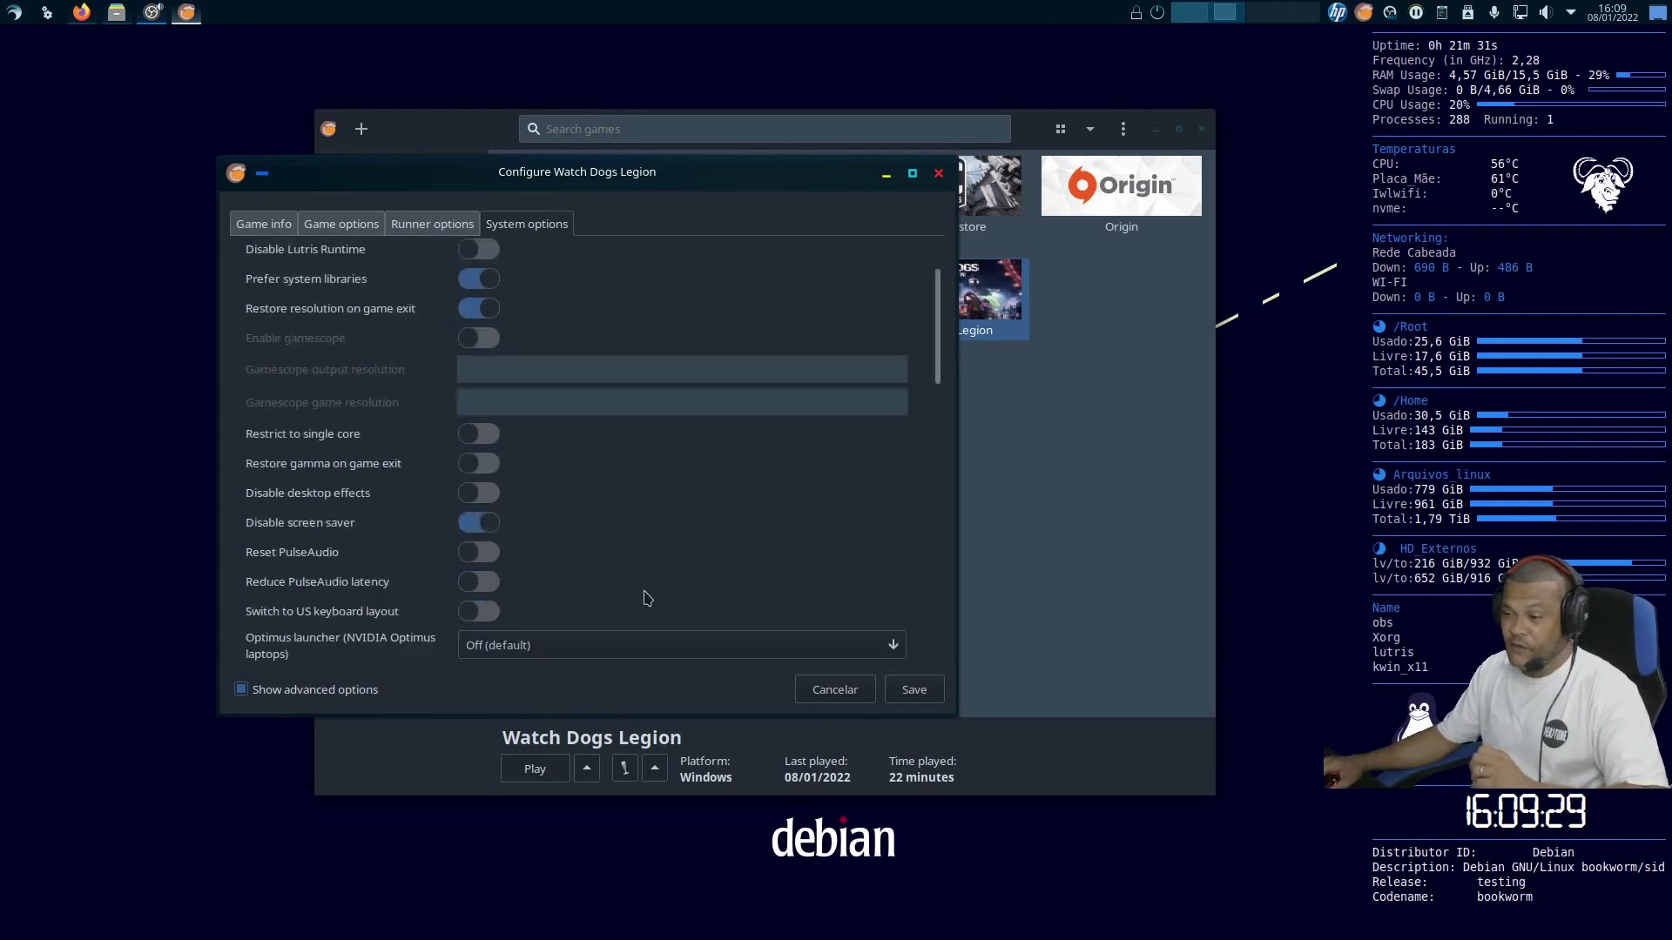
pyautogui.scroll(-3, 646, 598)
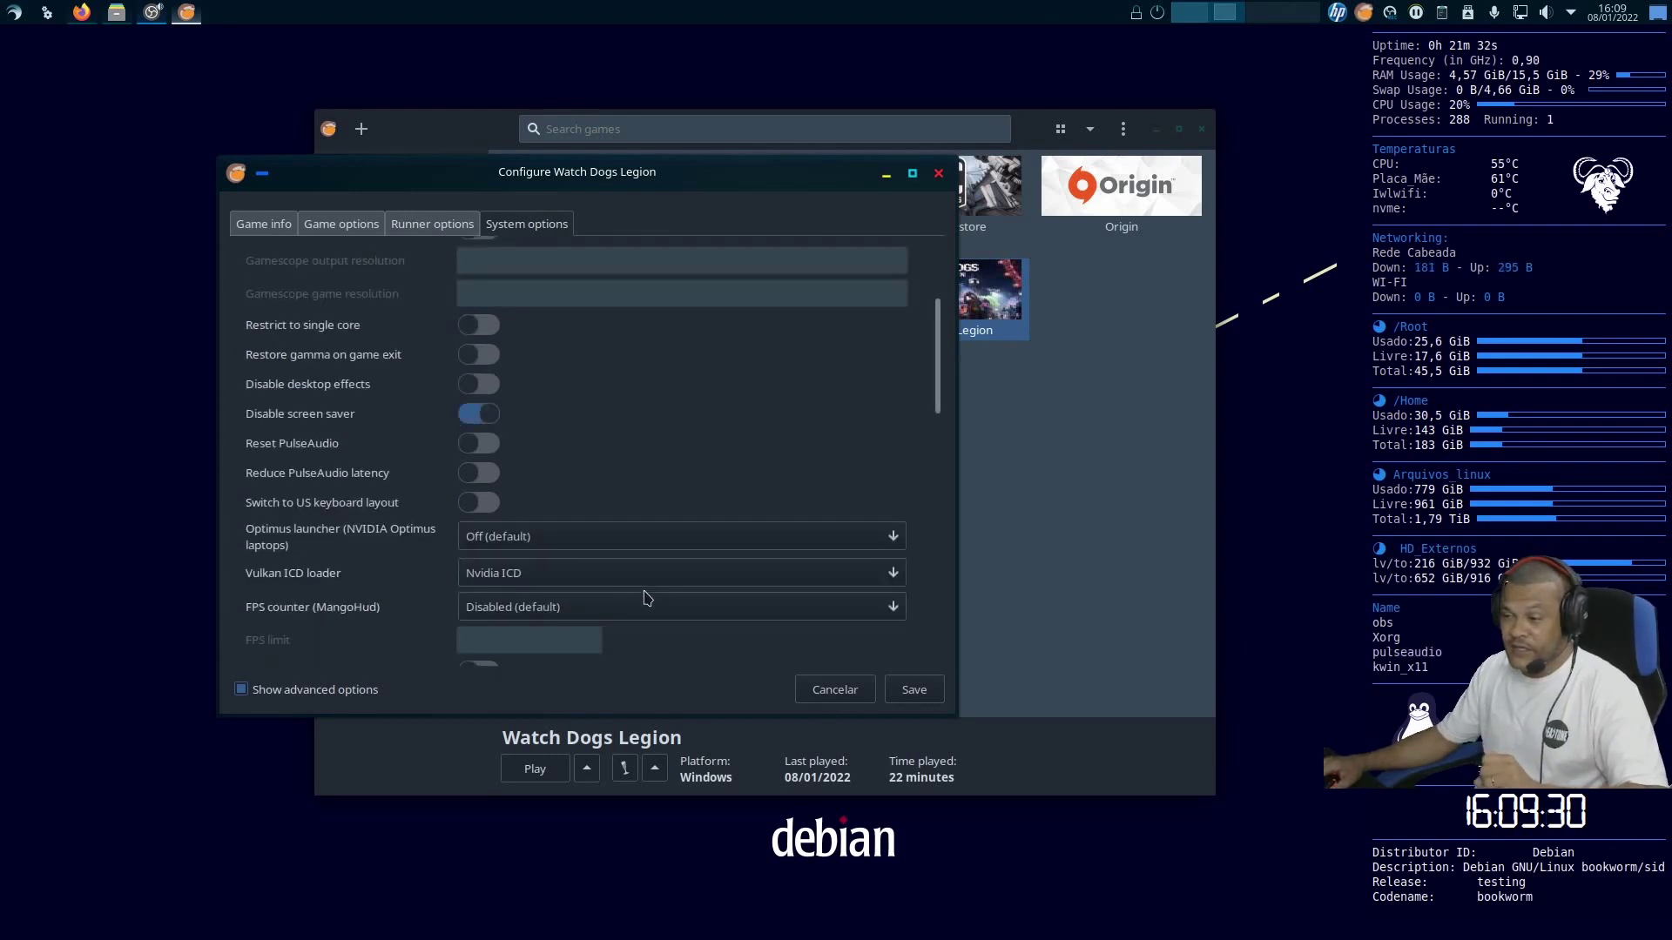
pyautogui.click(495, 568)
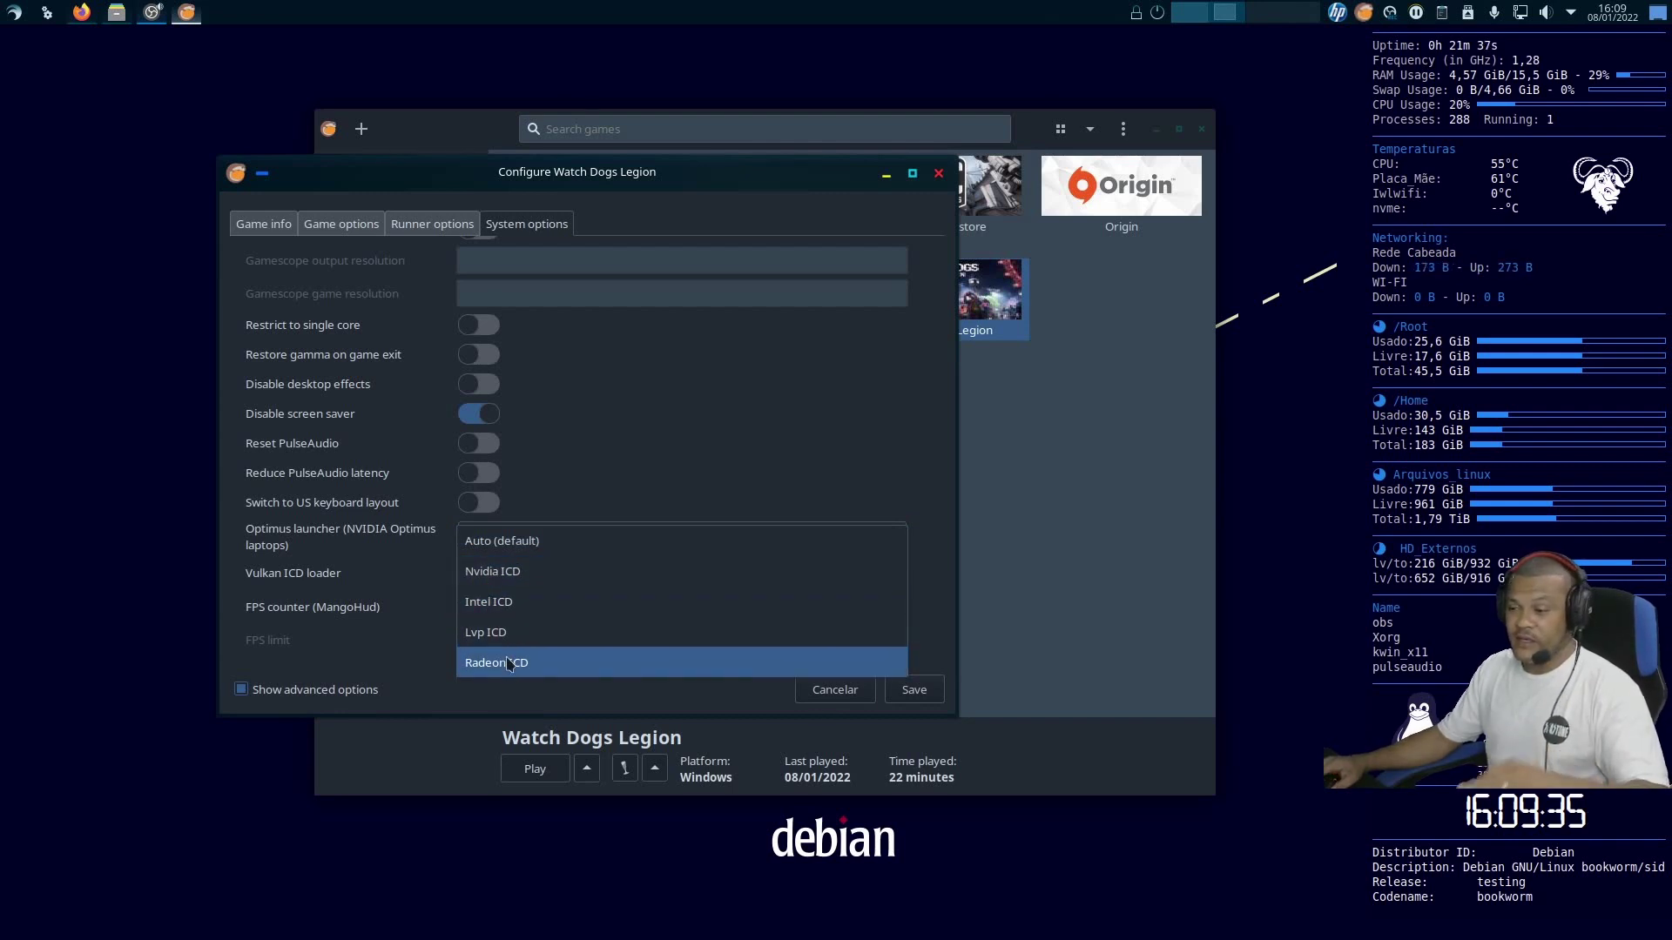
pyautogui.click(518, 574)
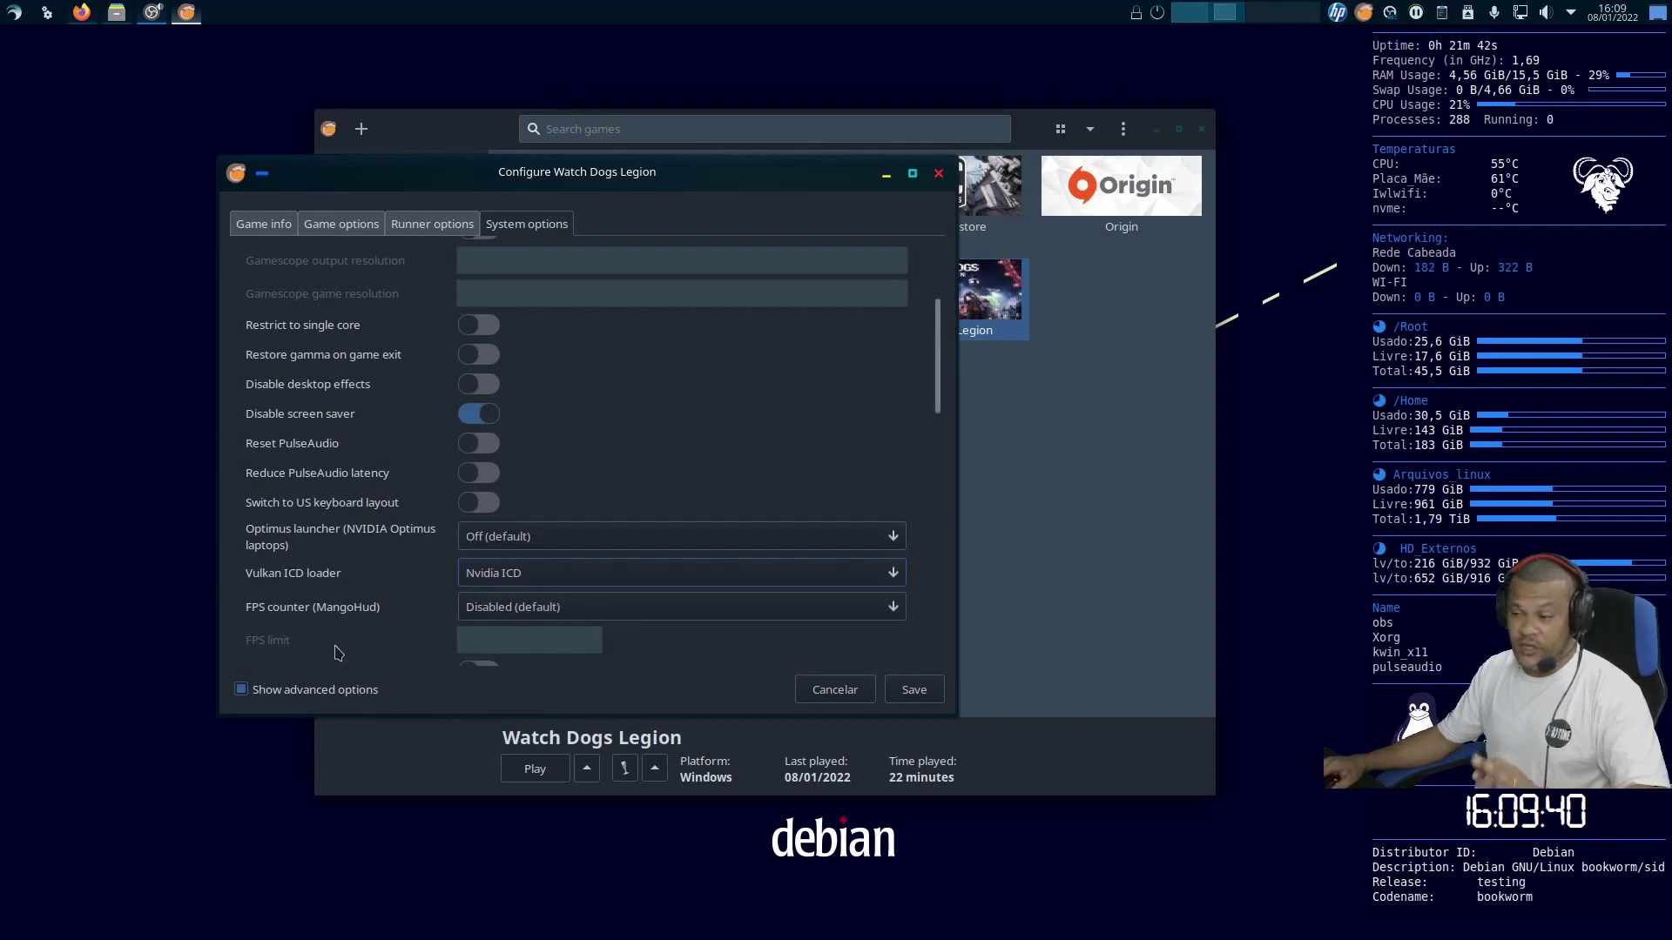
pyautogui.scroll(-3, 340, 645)
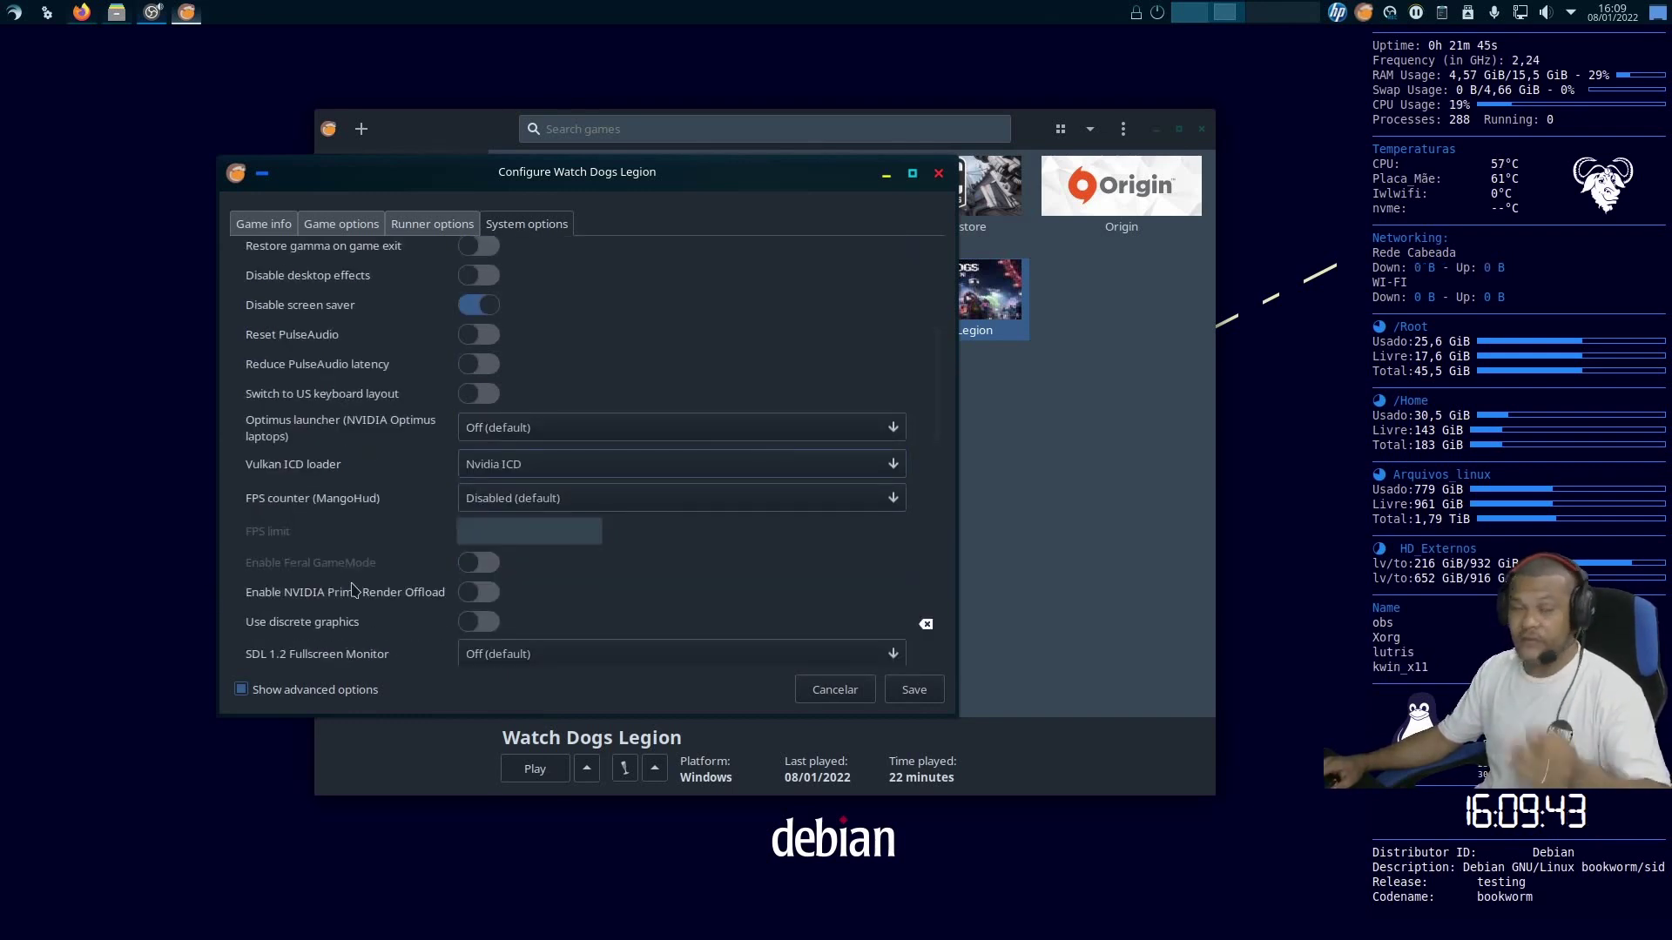
pyautogui.scroll(-9, 352, 590)
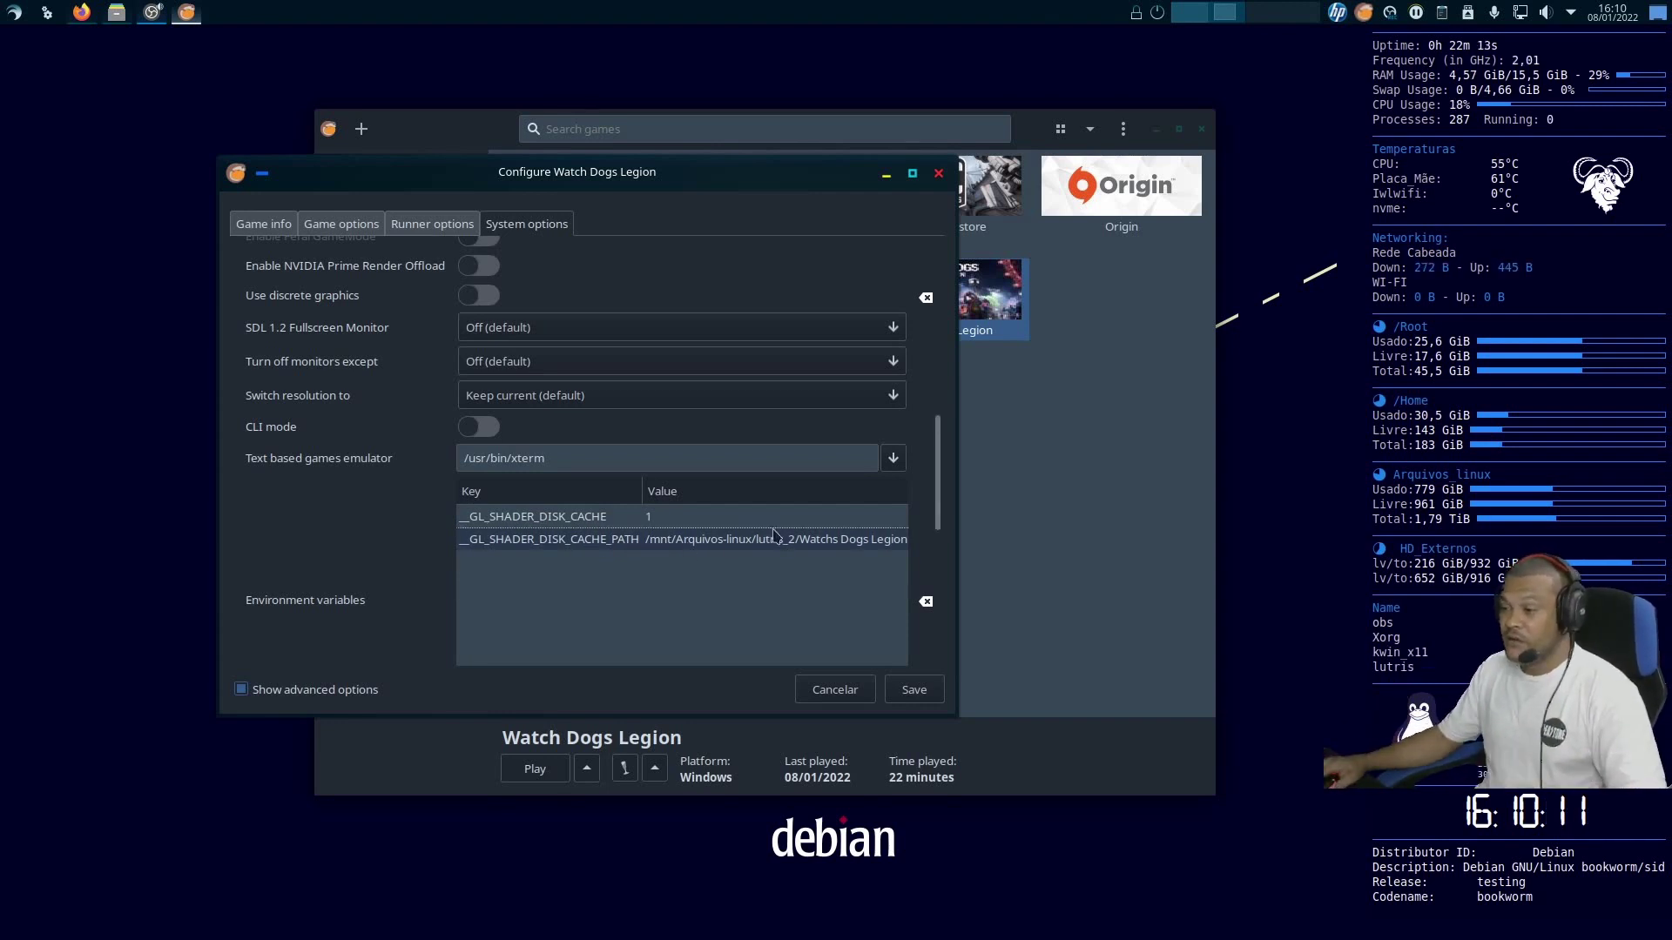
# Copy the Wine prefix path from the game options and select the __GL_SHADER_DISK_CACHE_PATH value in the environment variables
pyautogui.click(328, 228)
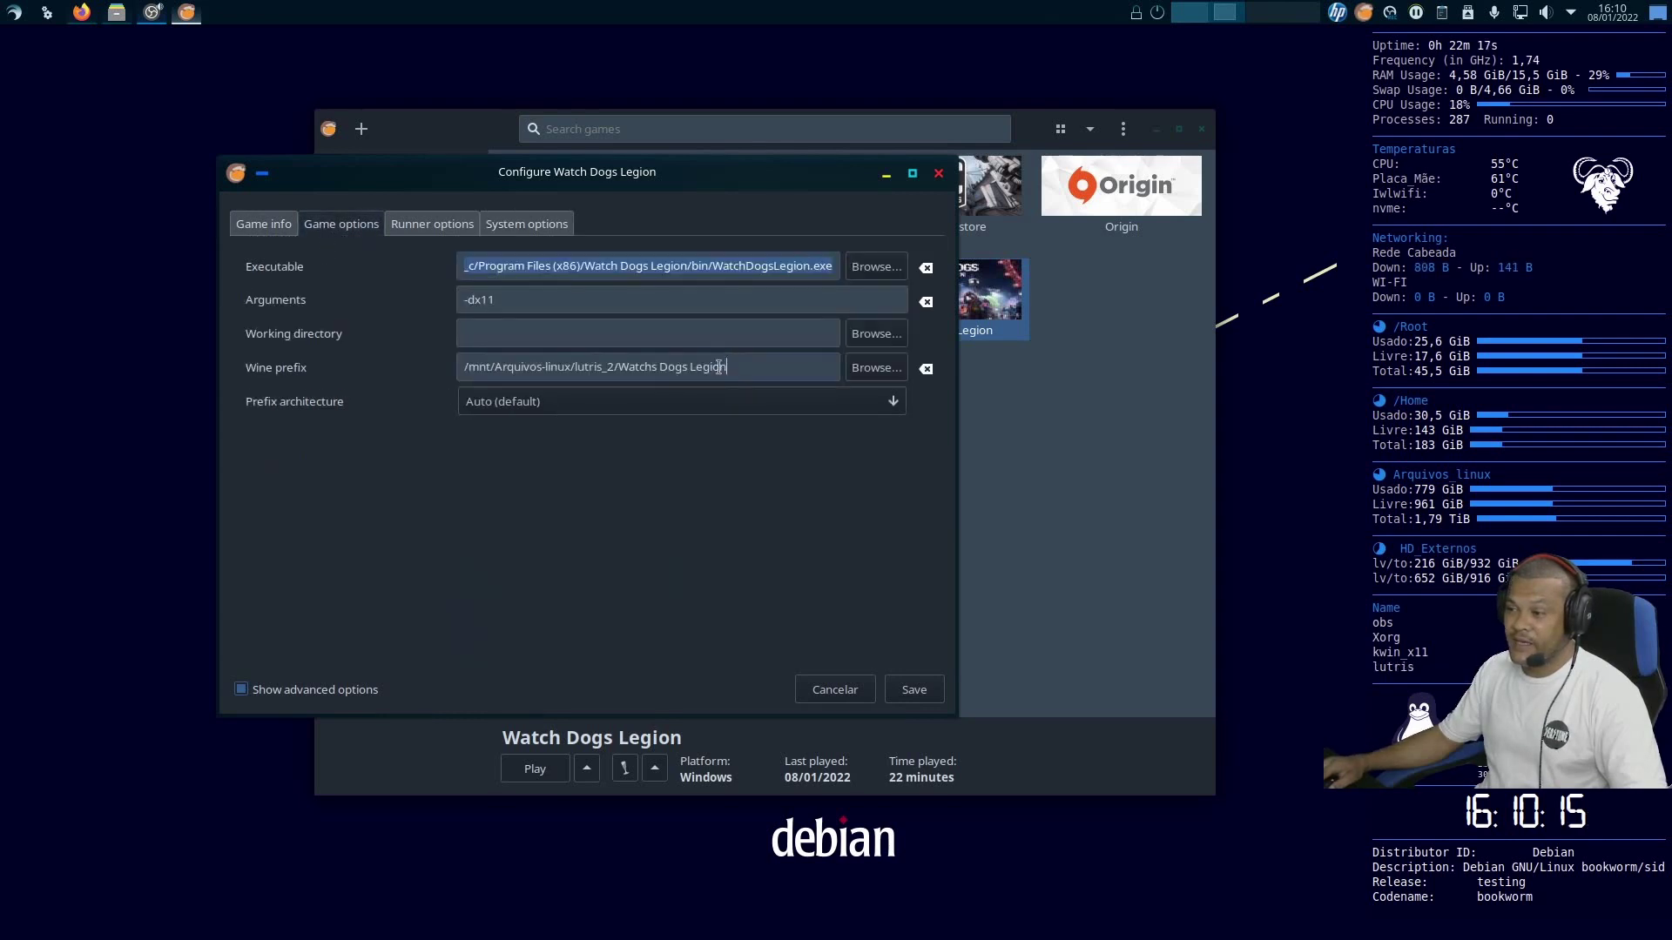
pyautogui.moveTo(719, 366); pyautogui.dragTo(418, 374)
pyautogui.hotkey('ctrl', 'c')
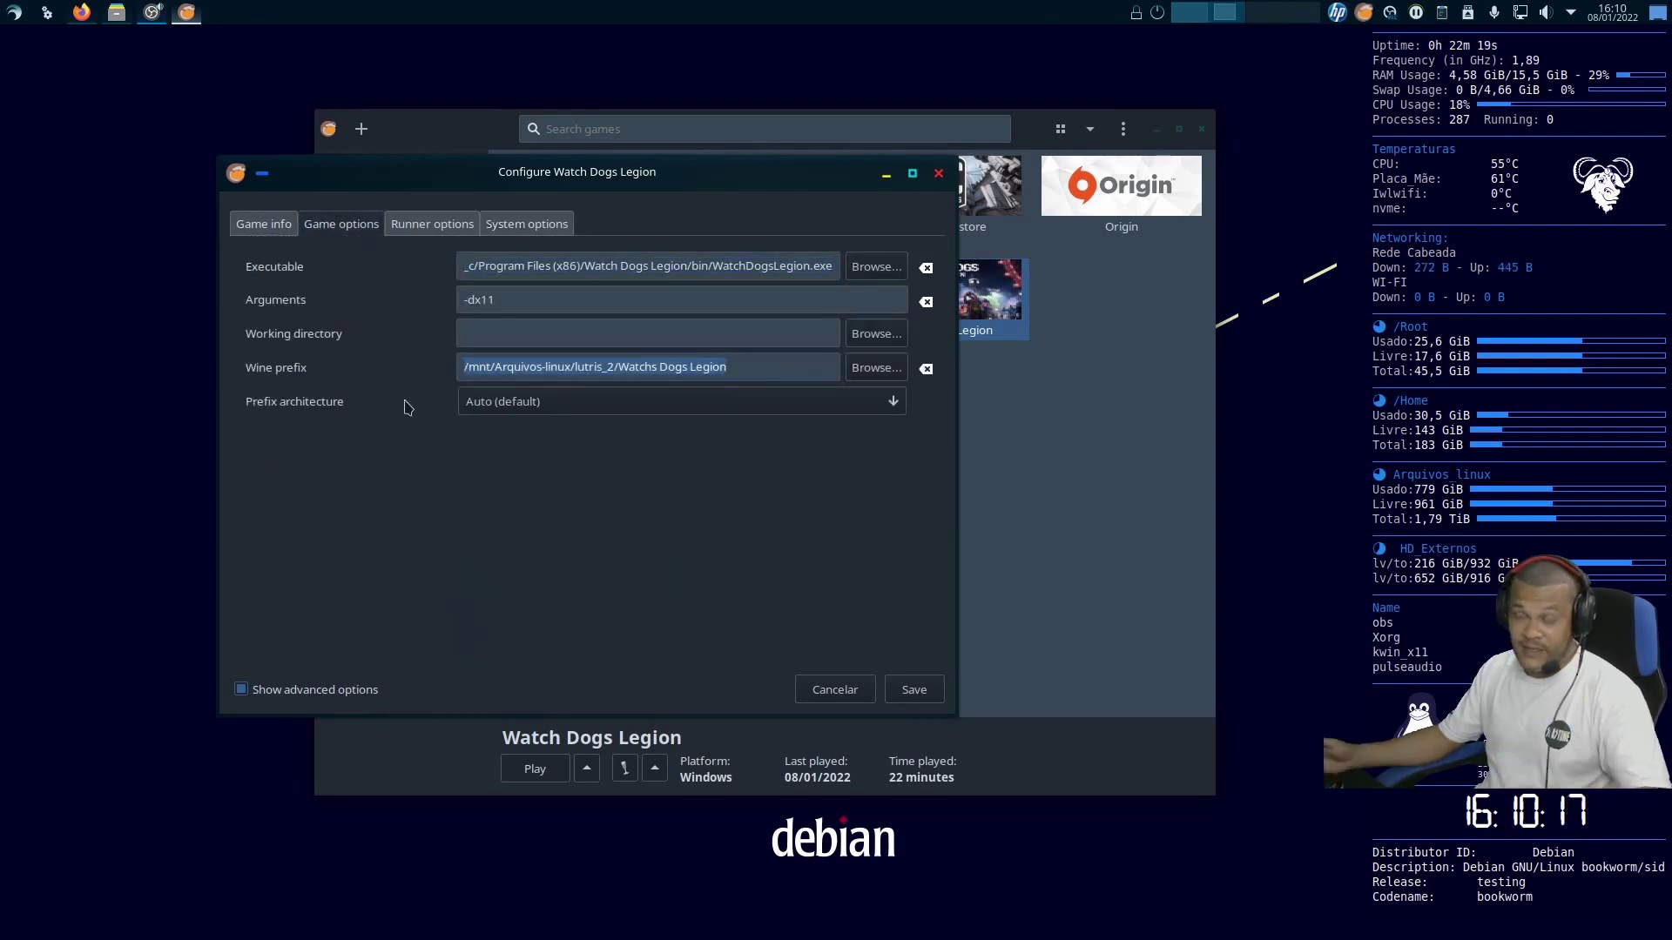
pyautogui.click(526, 223)
pyautogui.scroll(-5, 871, 565)
pyautogui.scroll(-3, 871, 566)
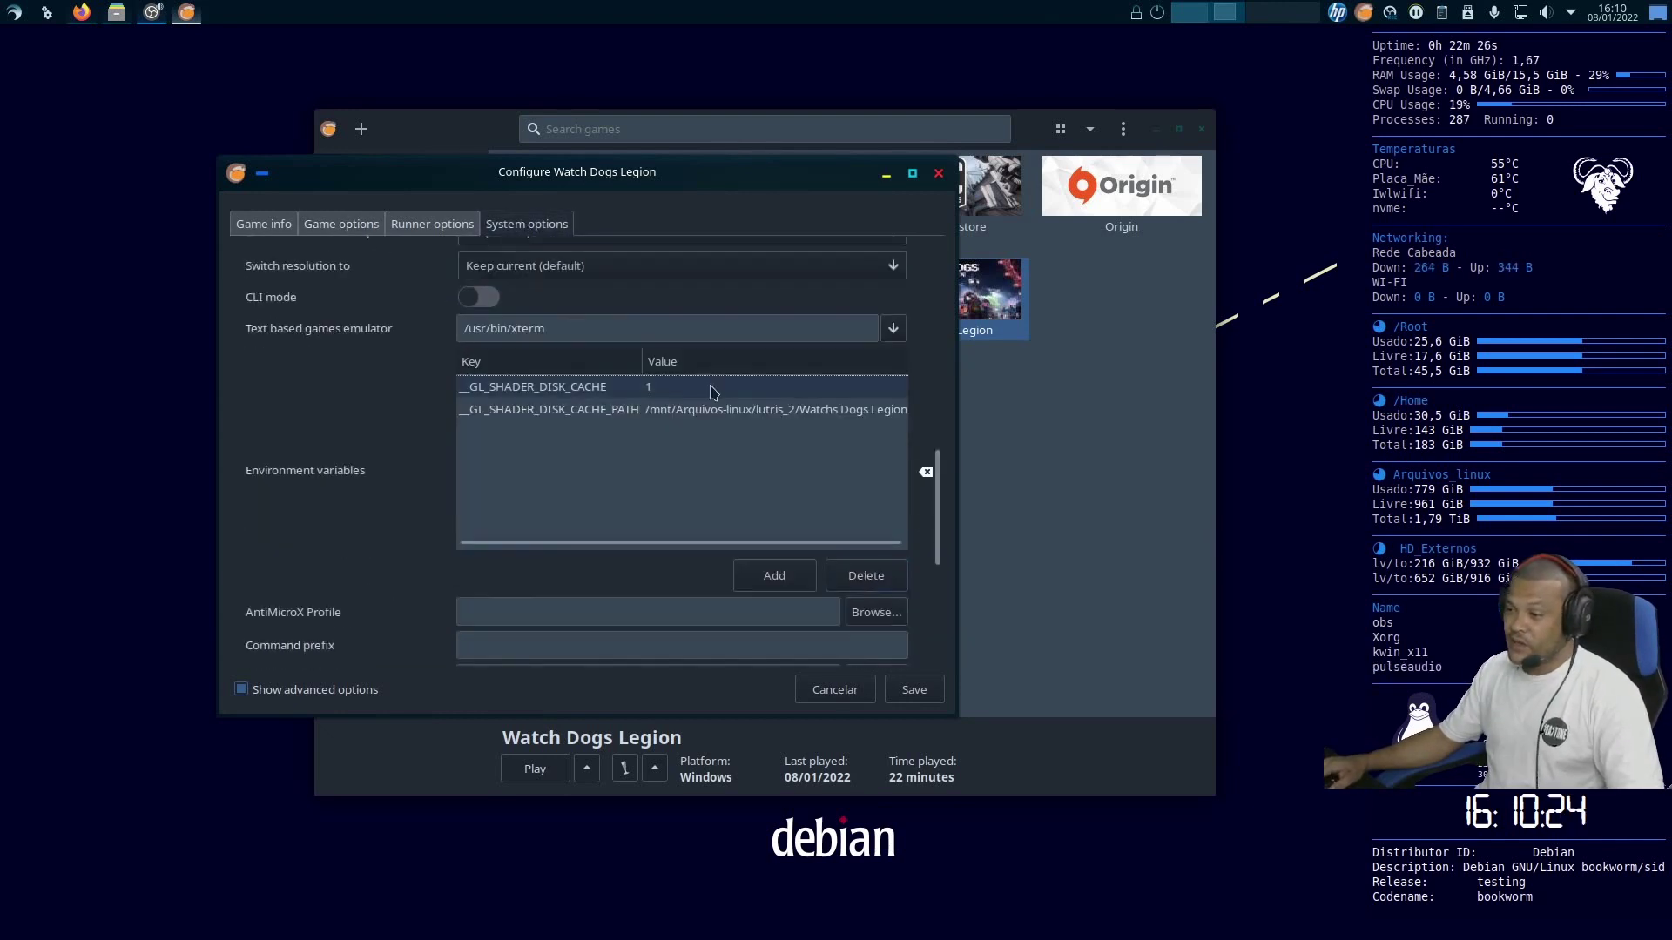
pyautogui.click(714, 411)
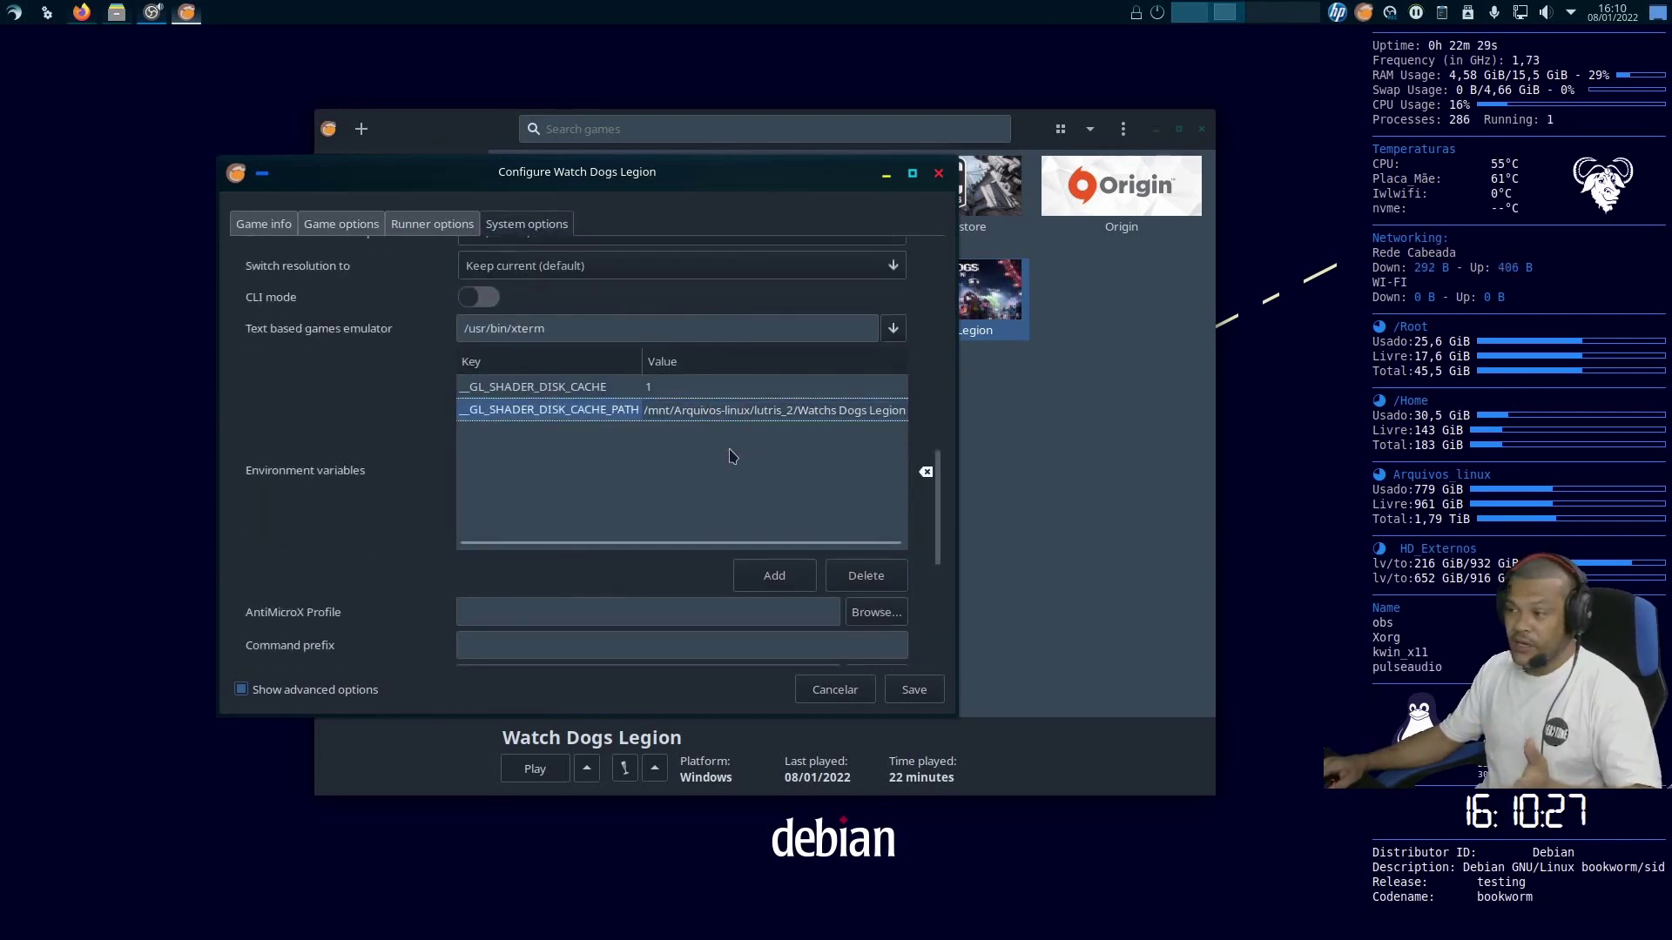
# Add an environment variable with the copied path /mnt/Arquivos-linux/lutris_2/Watchs Dogs Legion as its key
pyautogui.click(799, 575)
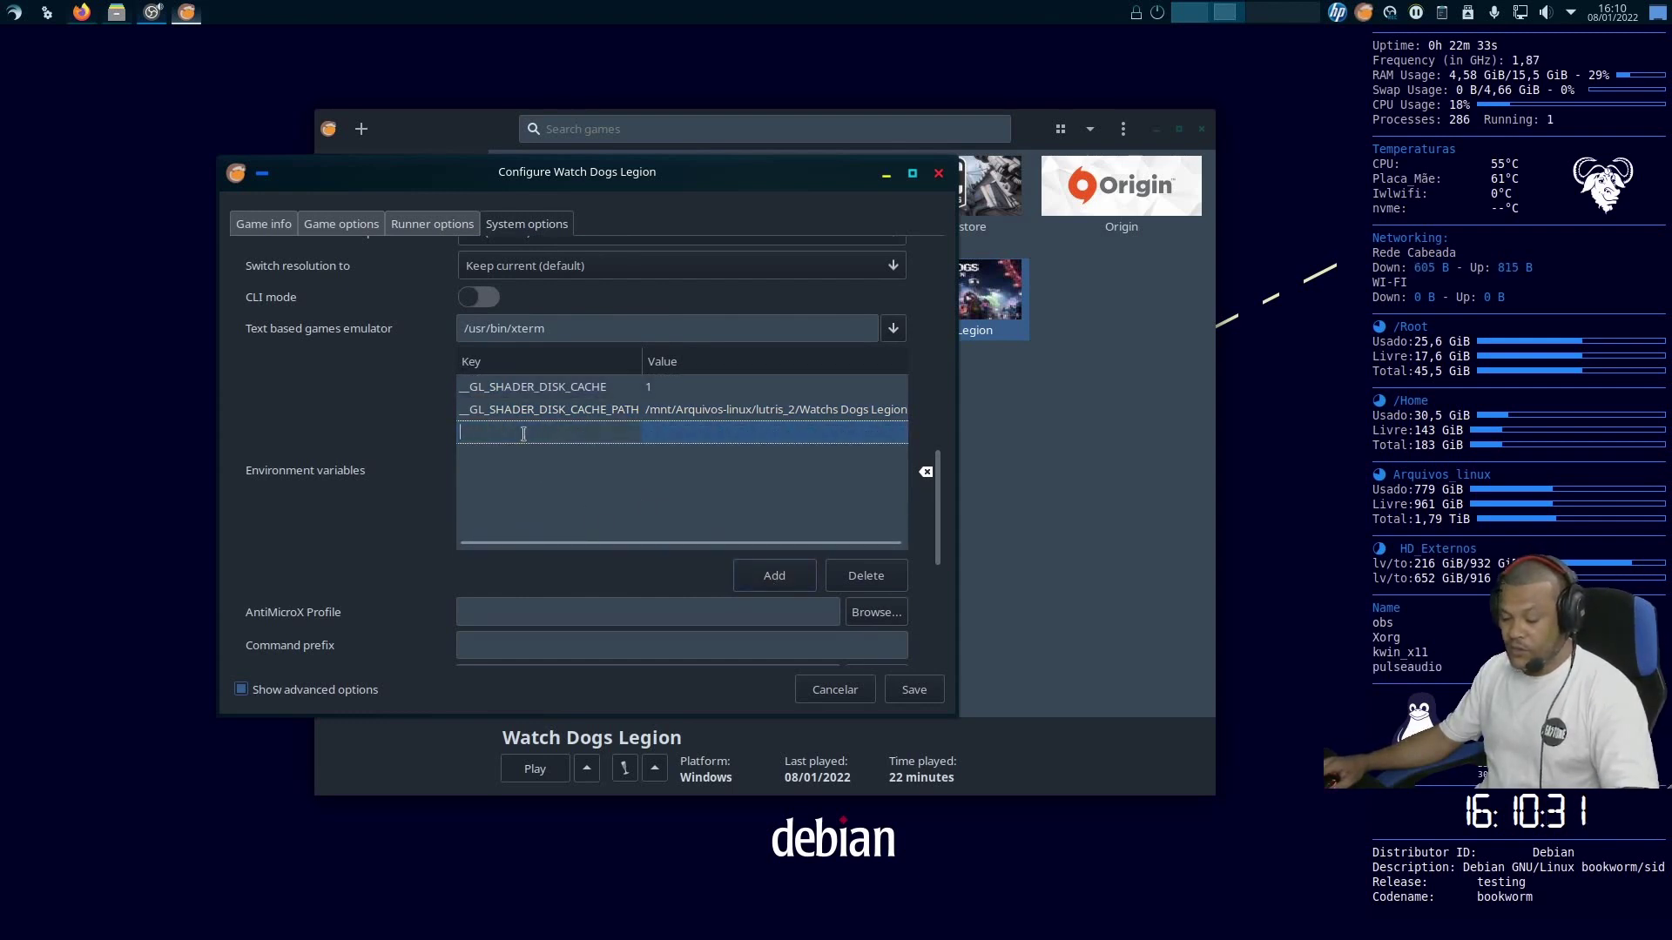
pyautogui.hotkey('ctrl', 'v')
pyautogui.press('Return')
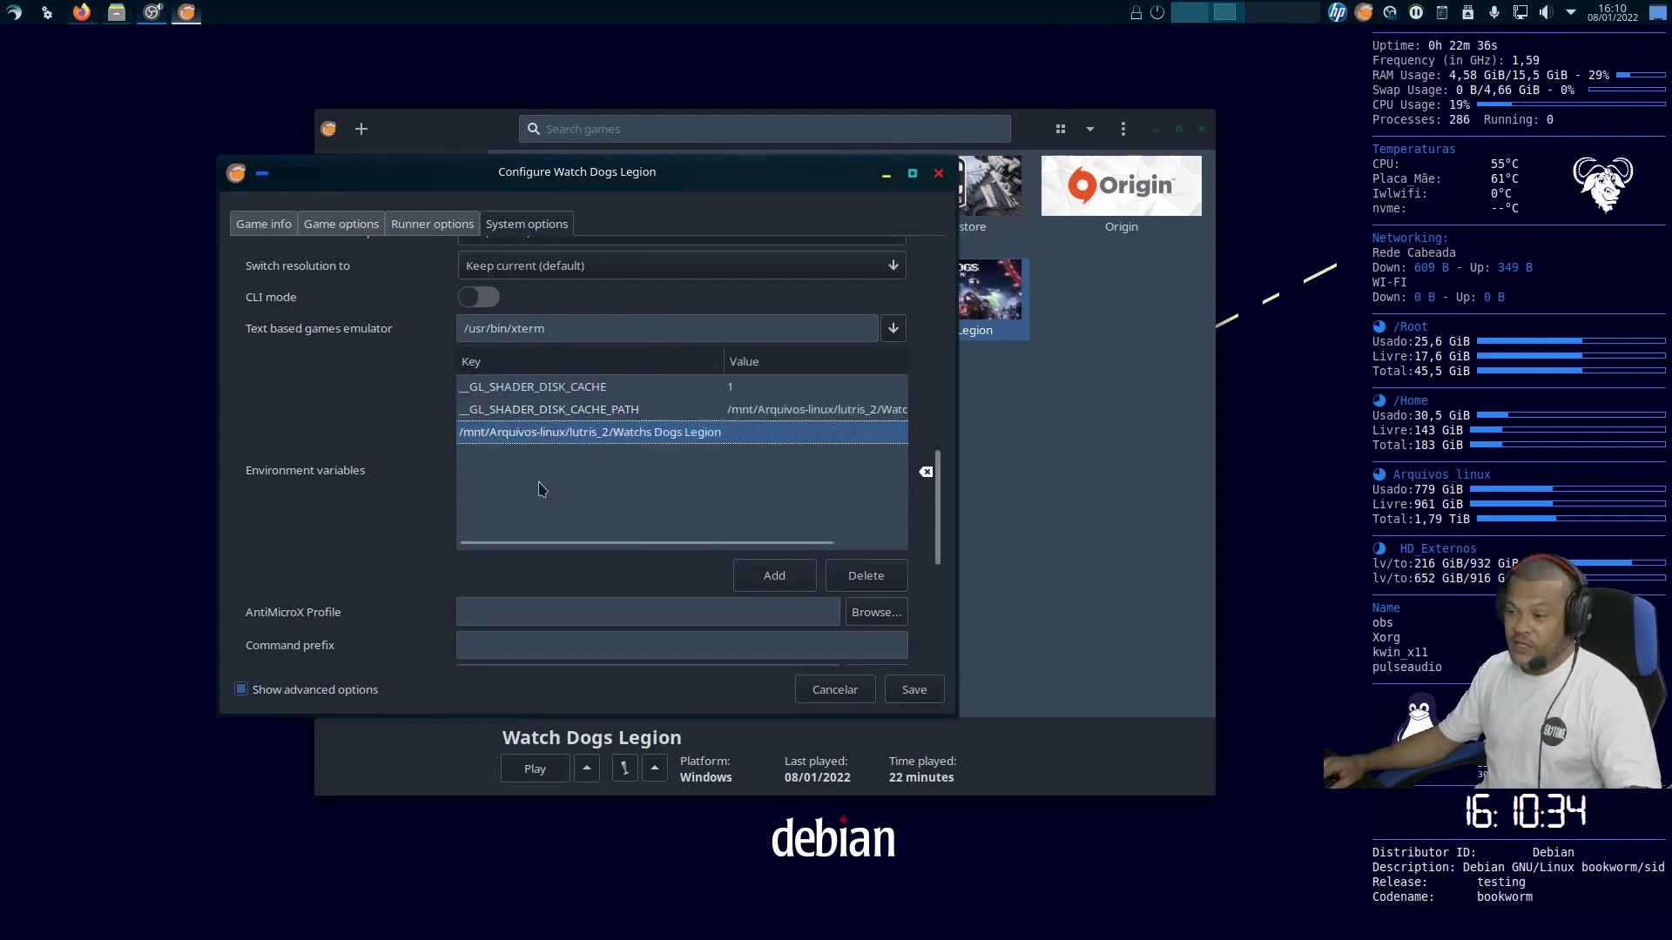
# Delete the environment variable that has the Wine prefix path as its key, and save the game configuration
pyautogui.click(849, 577)
pyautogui.scroll(-5, 374, 470)
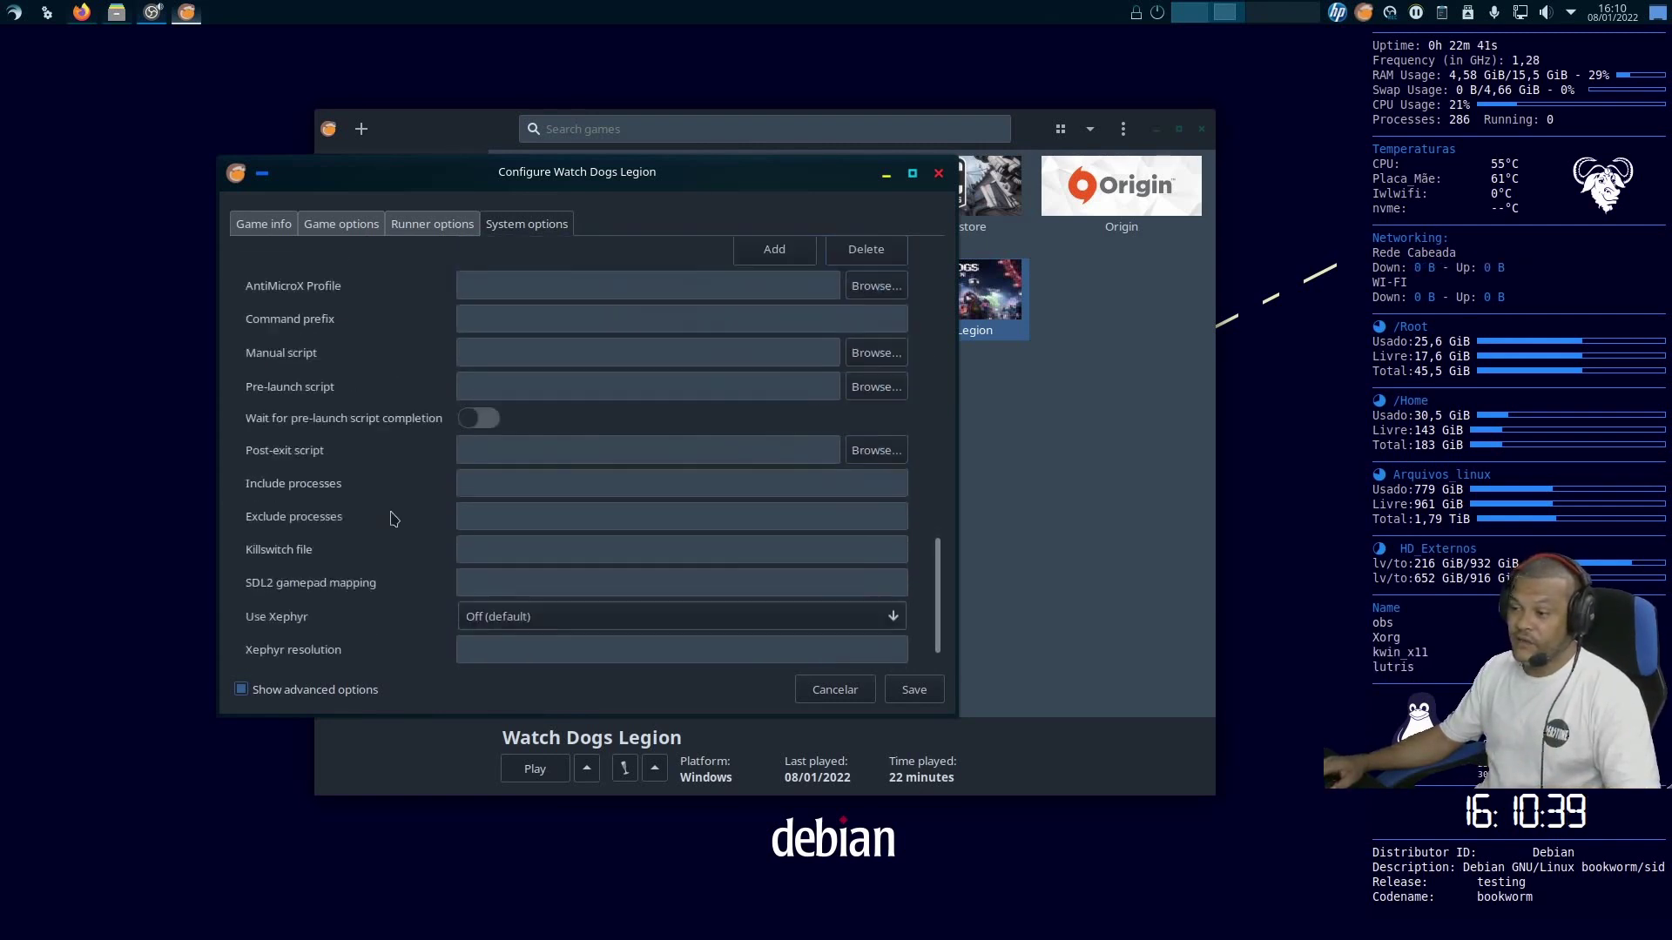
pyautogui.click(915, 693)
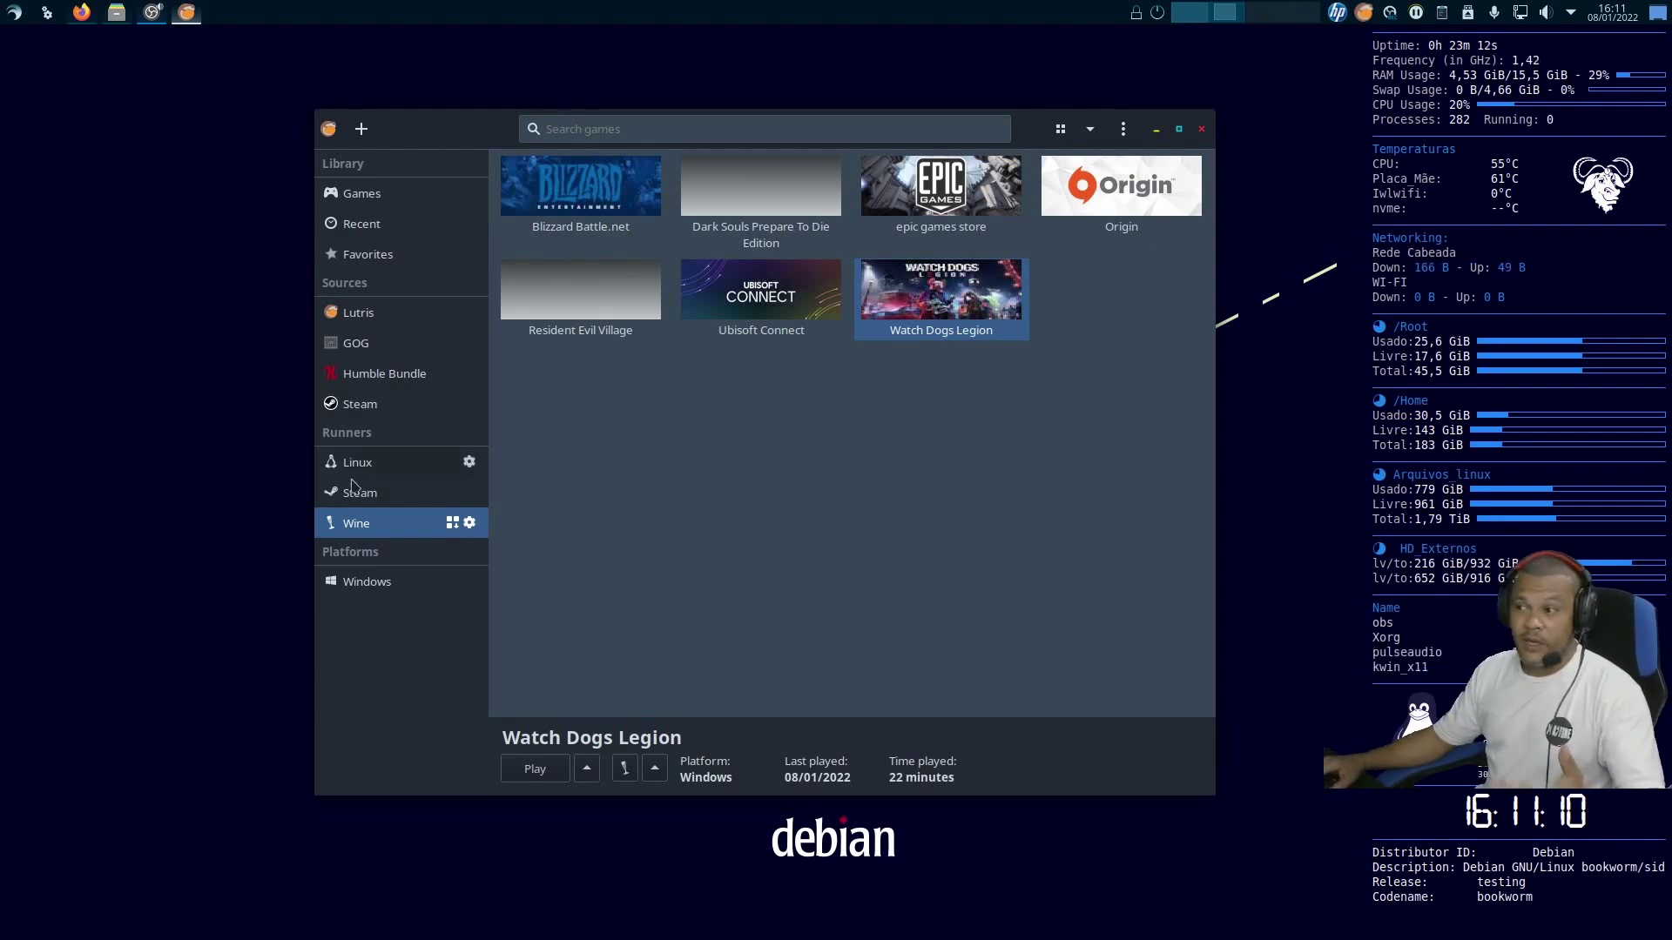
# Open the version manager for the Wine runner
pyautogui.click(451, 523)
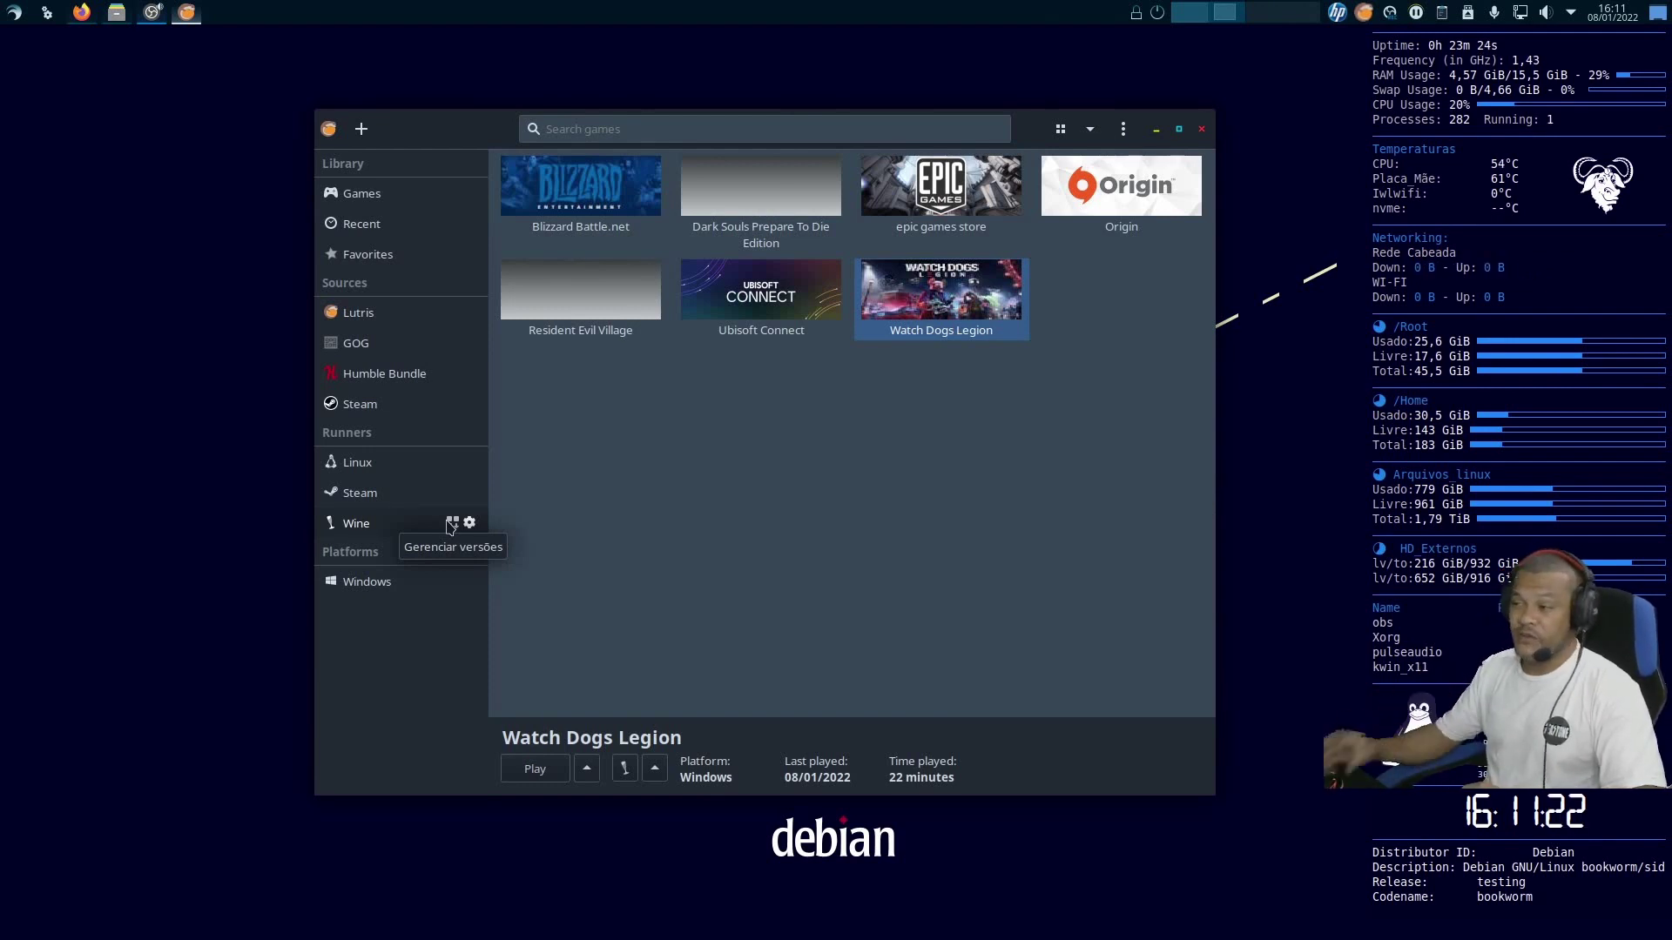
pyautogui.click(450, 527)
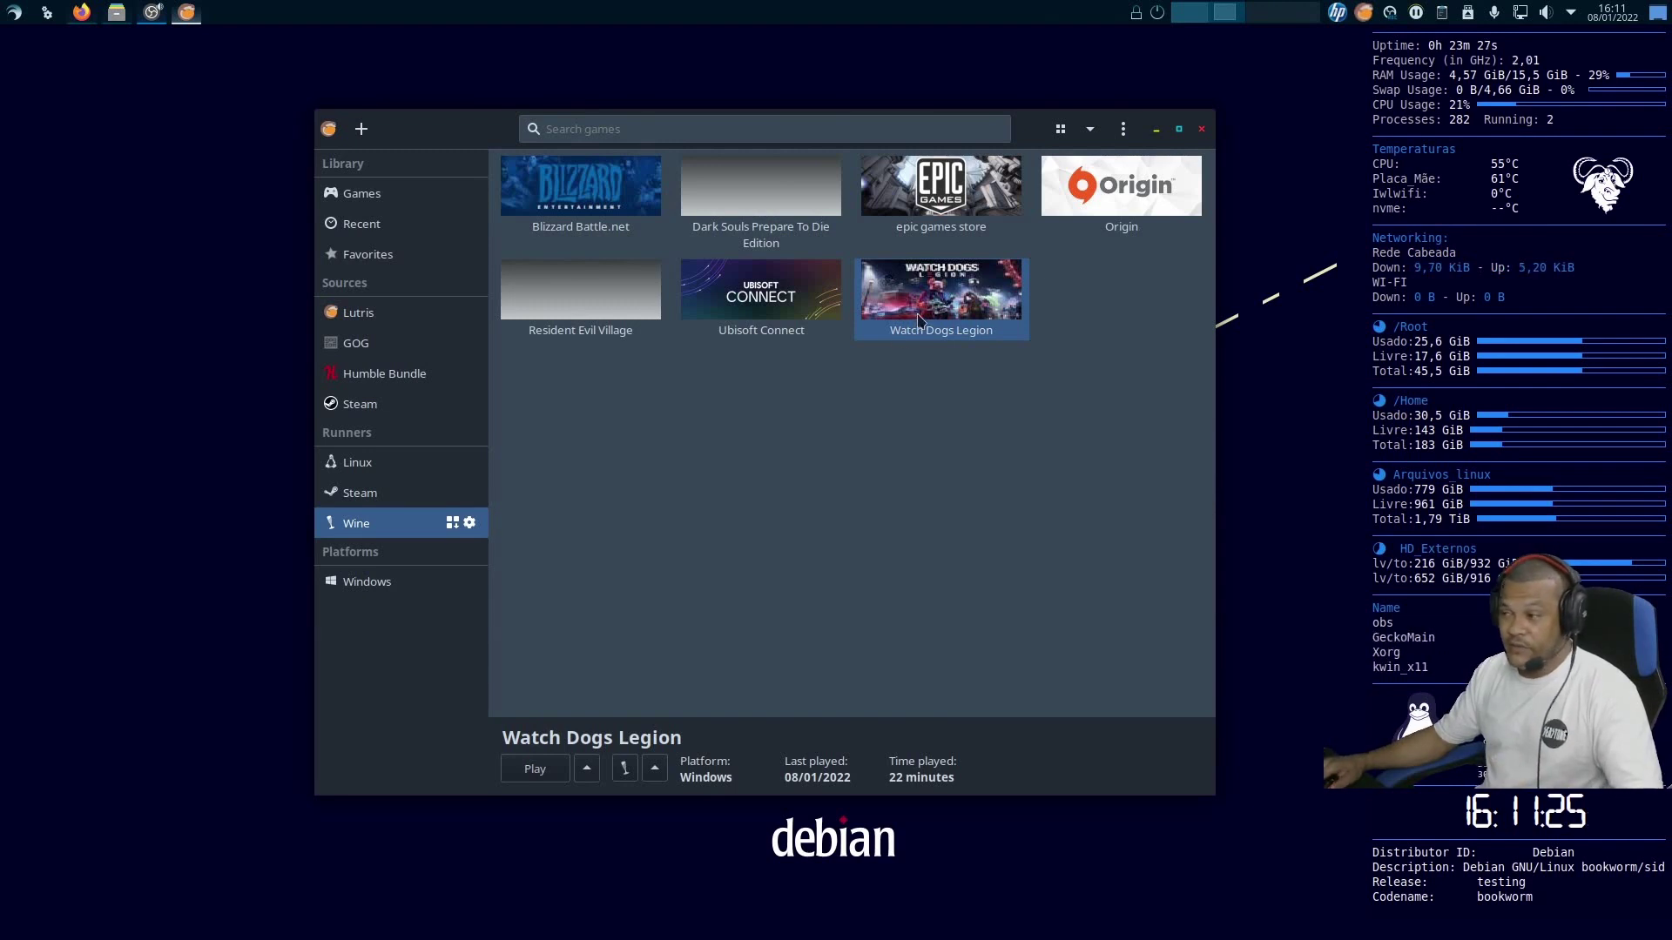
pyautogui.click(654, 769)
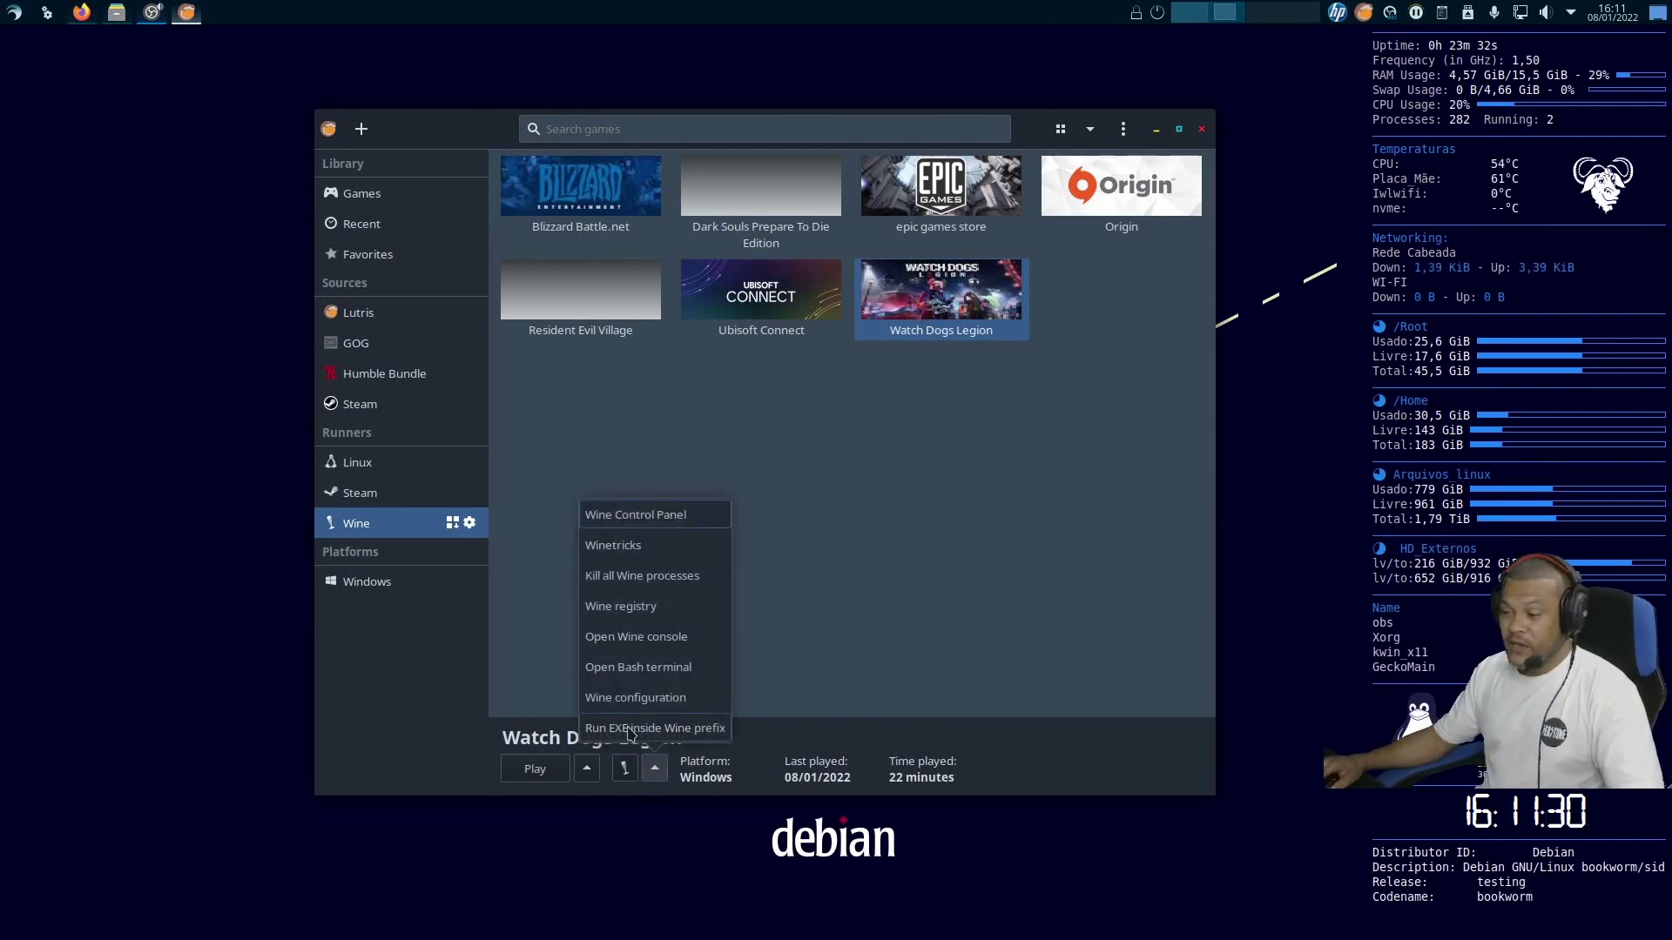
pyautogui.click(703, 729)
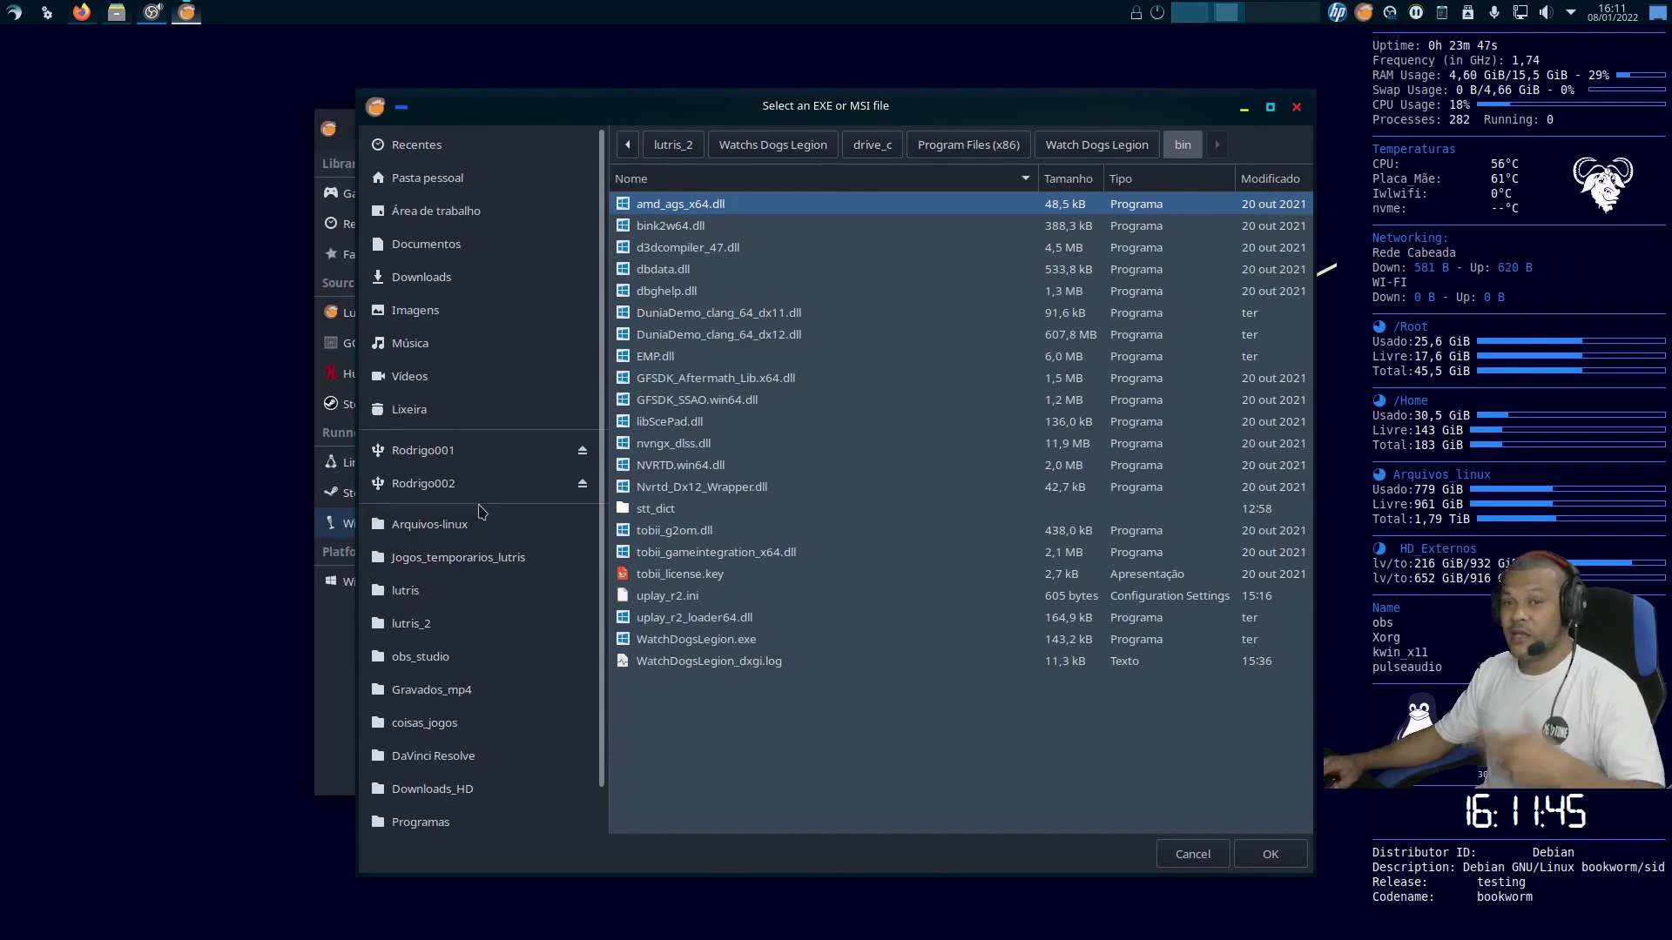
pyautogui.click(1211, 859)
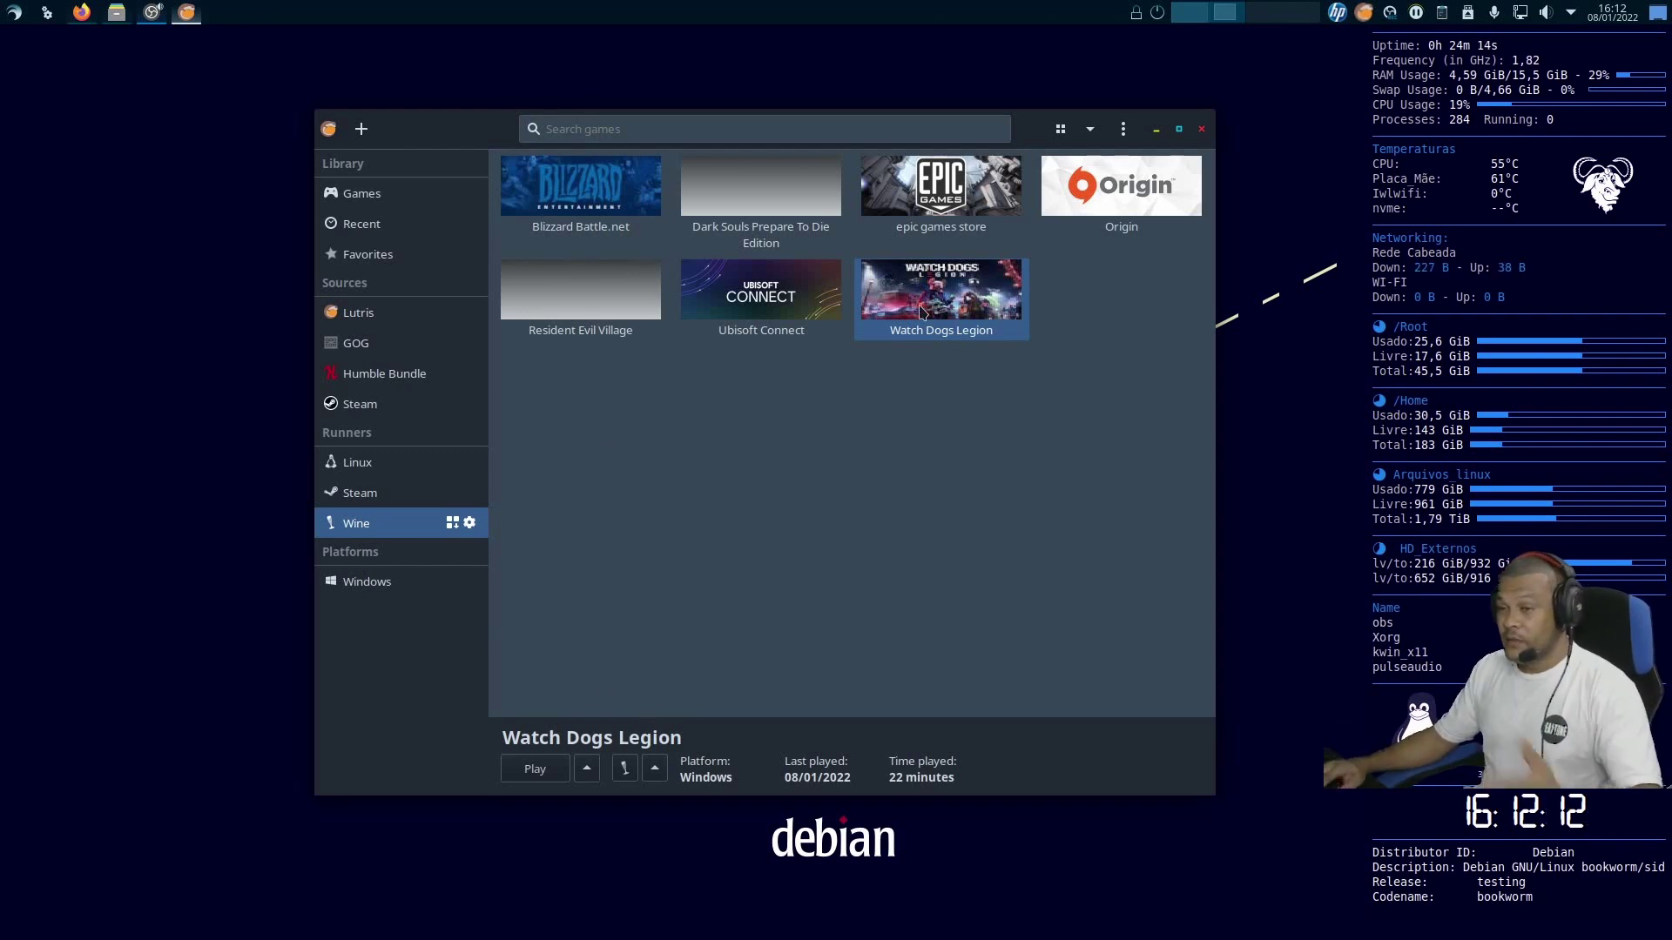
# Open the Watch Dogs Legion configuration and clear the Executable path in its game options
pyautogui.rightClick(922, 307)
pyautogui.click(968, 375)
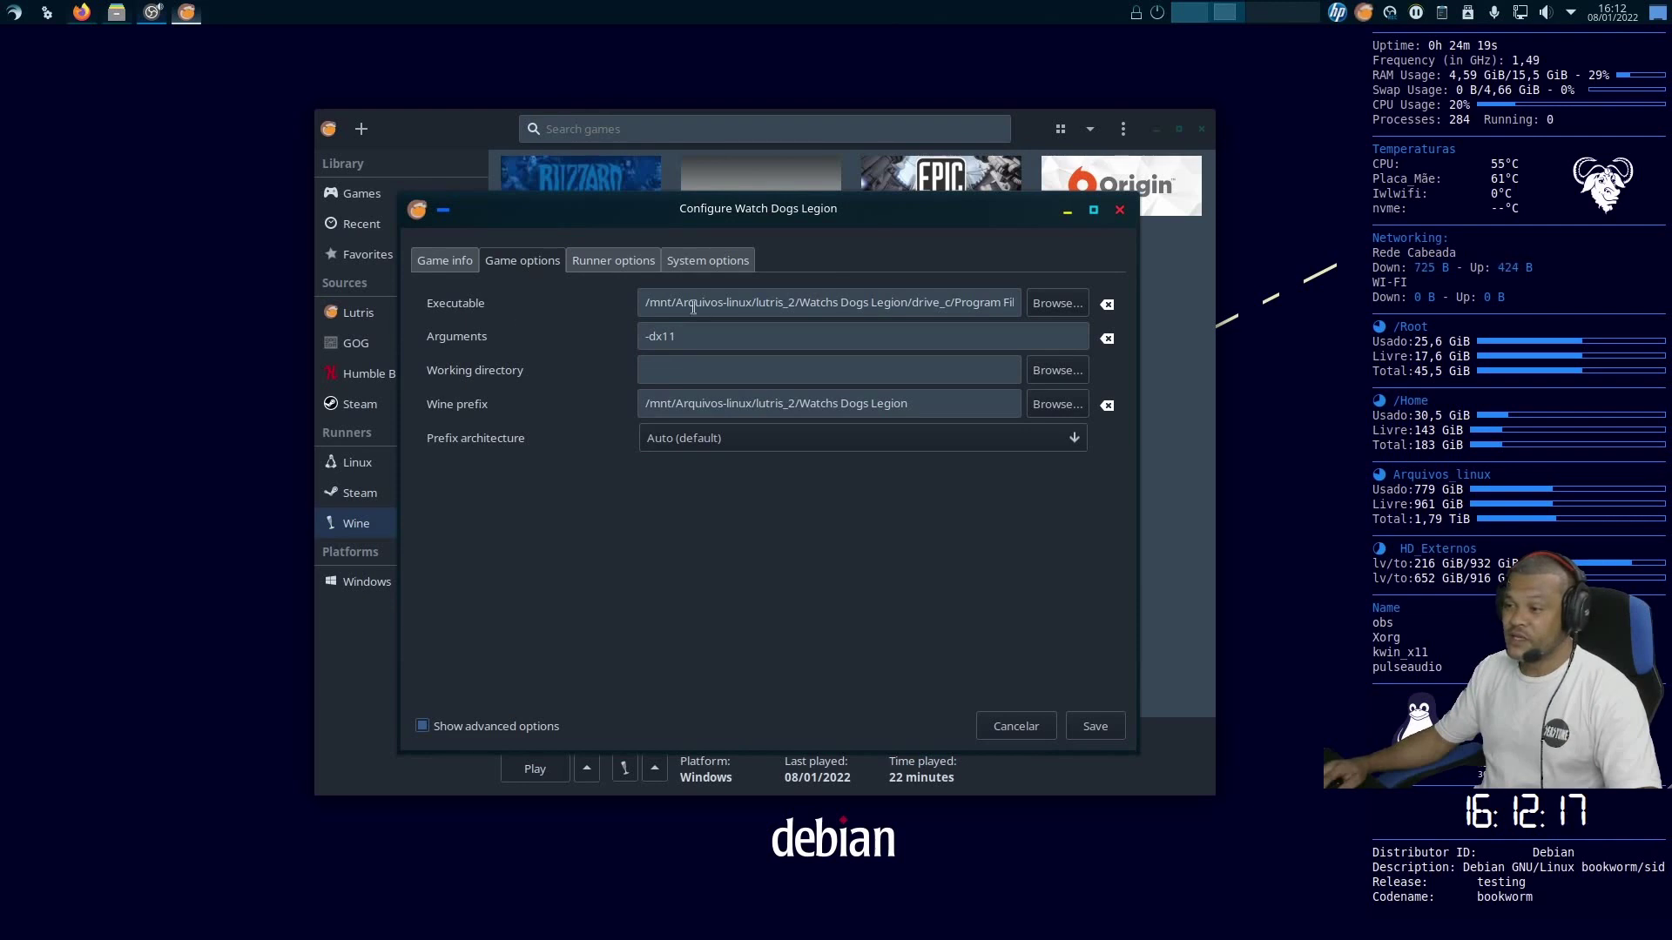
pyautogui.tripleClick(661, 302)
pyautogui.press('BackSpace')
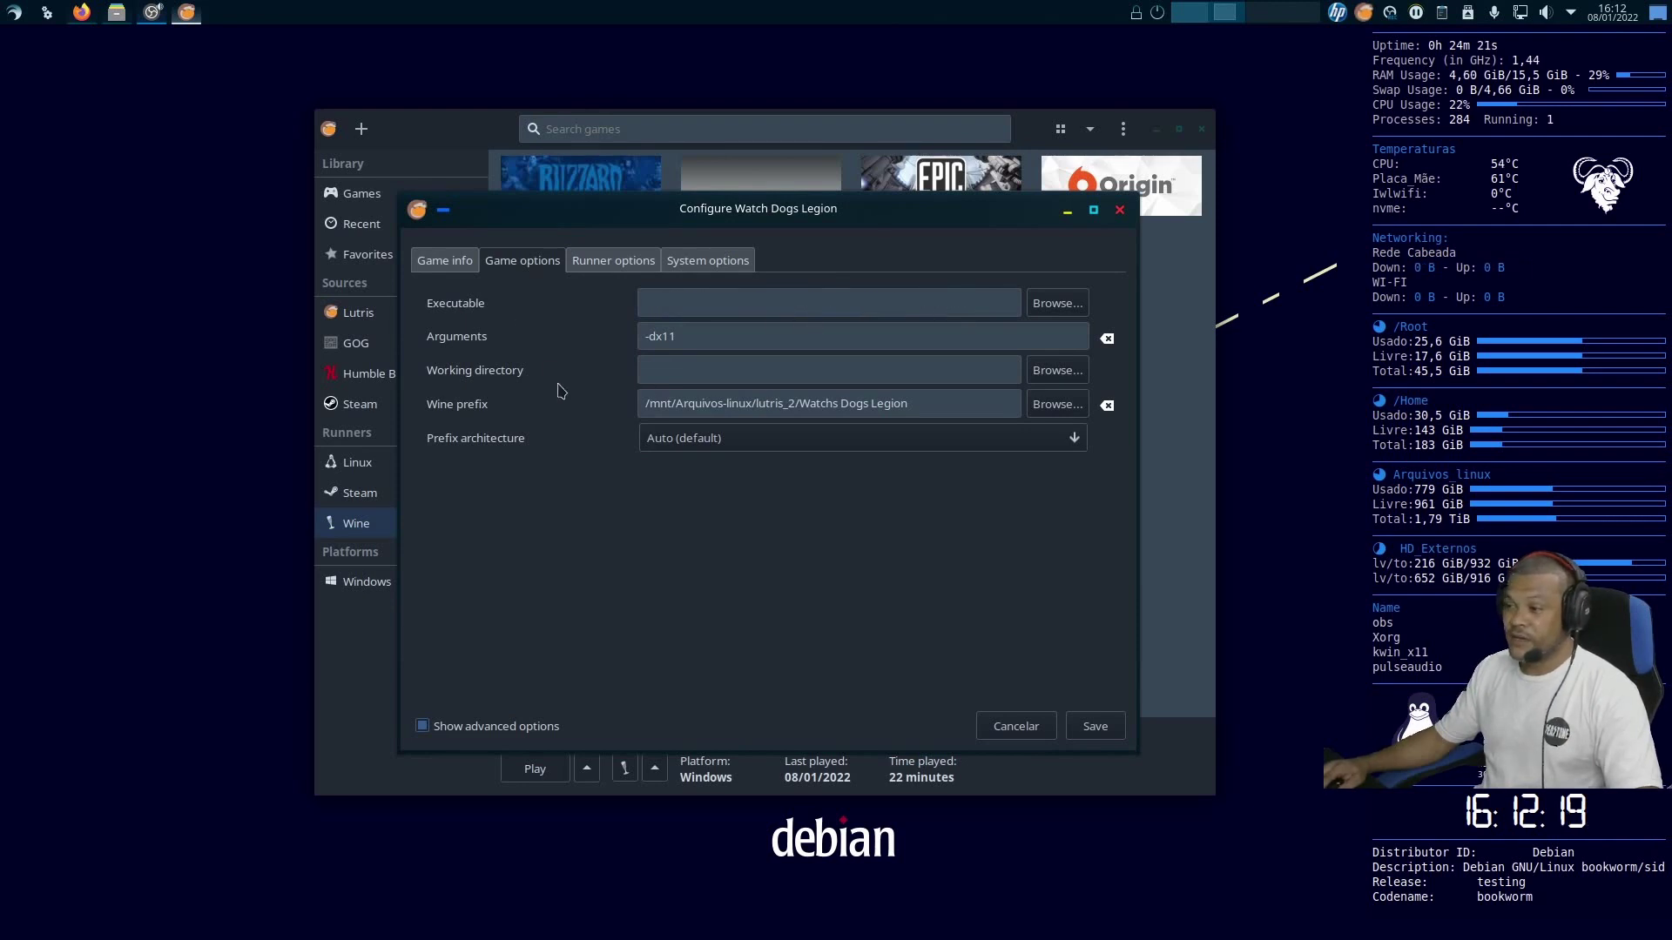
# Set the executable to WatchDogsLegion.exe from lutris_2/Watchs Dogs Legion/drive_c/Program Files (x86)/Watch Dogs Legion/bin and save the configuration
pyautogui.click(1057, 303)
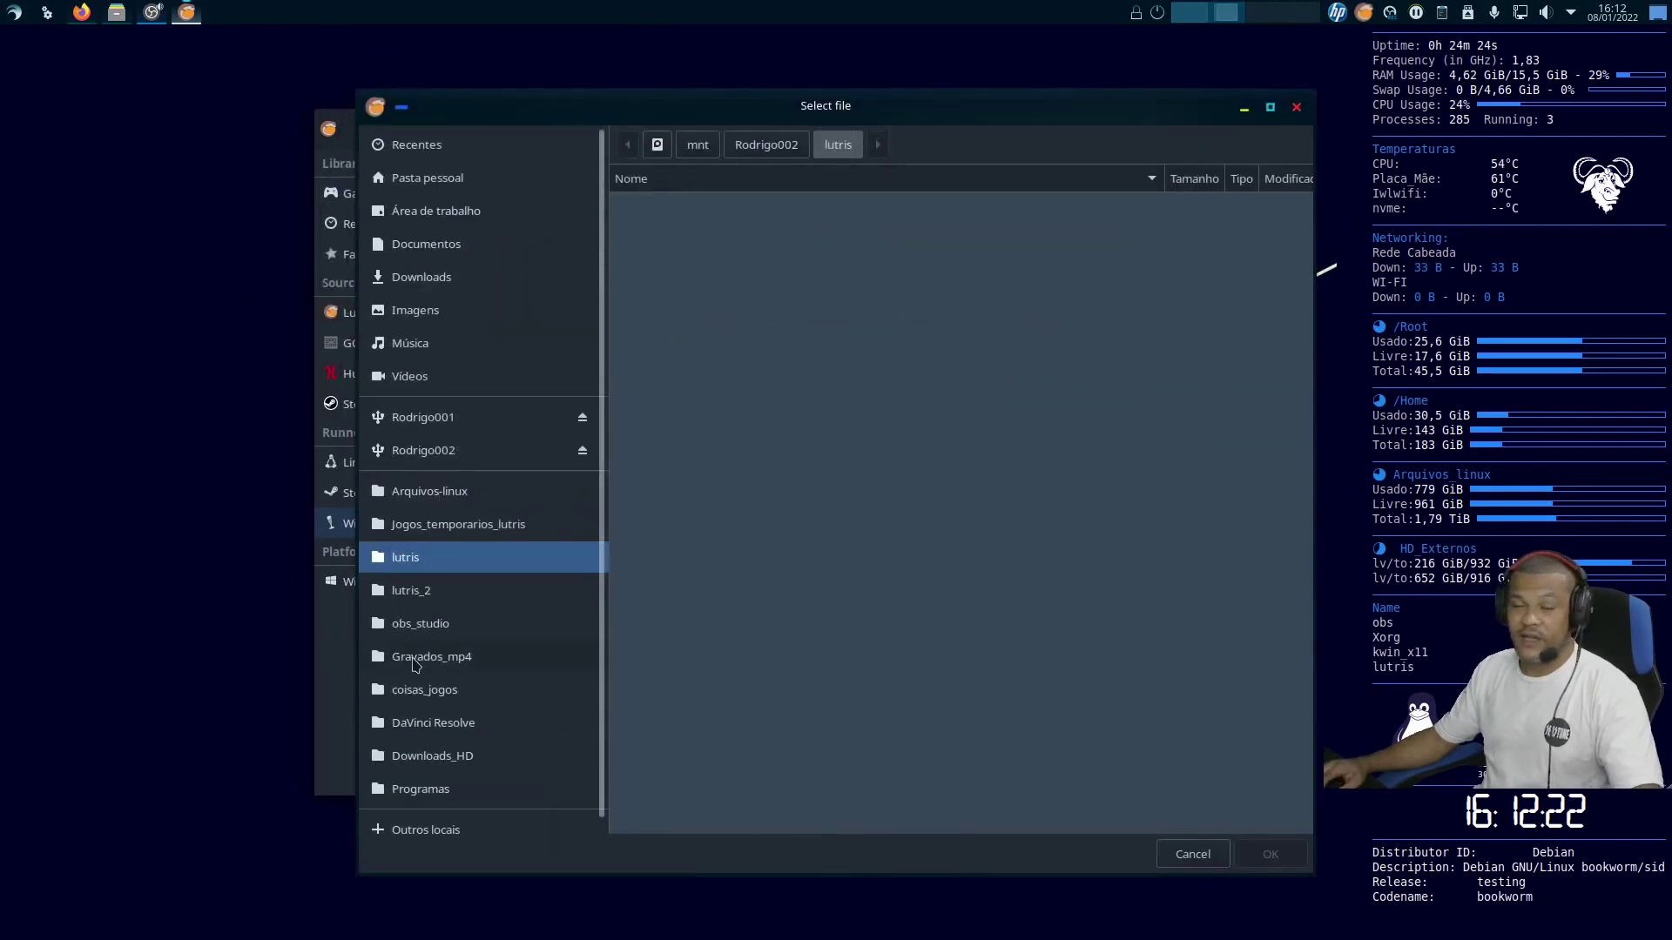
pyautogui.click(411, 591)
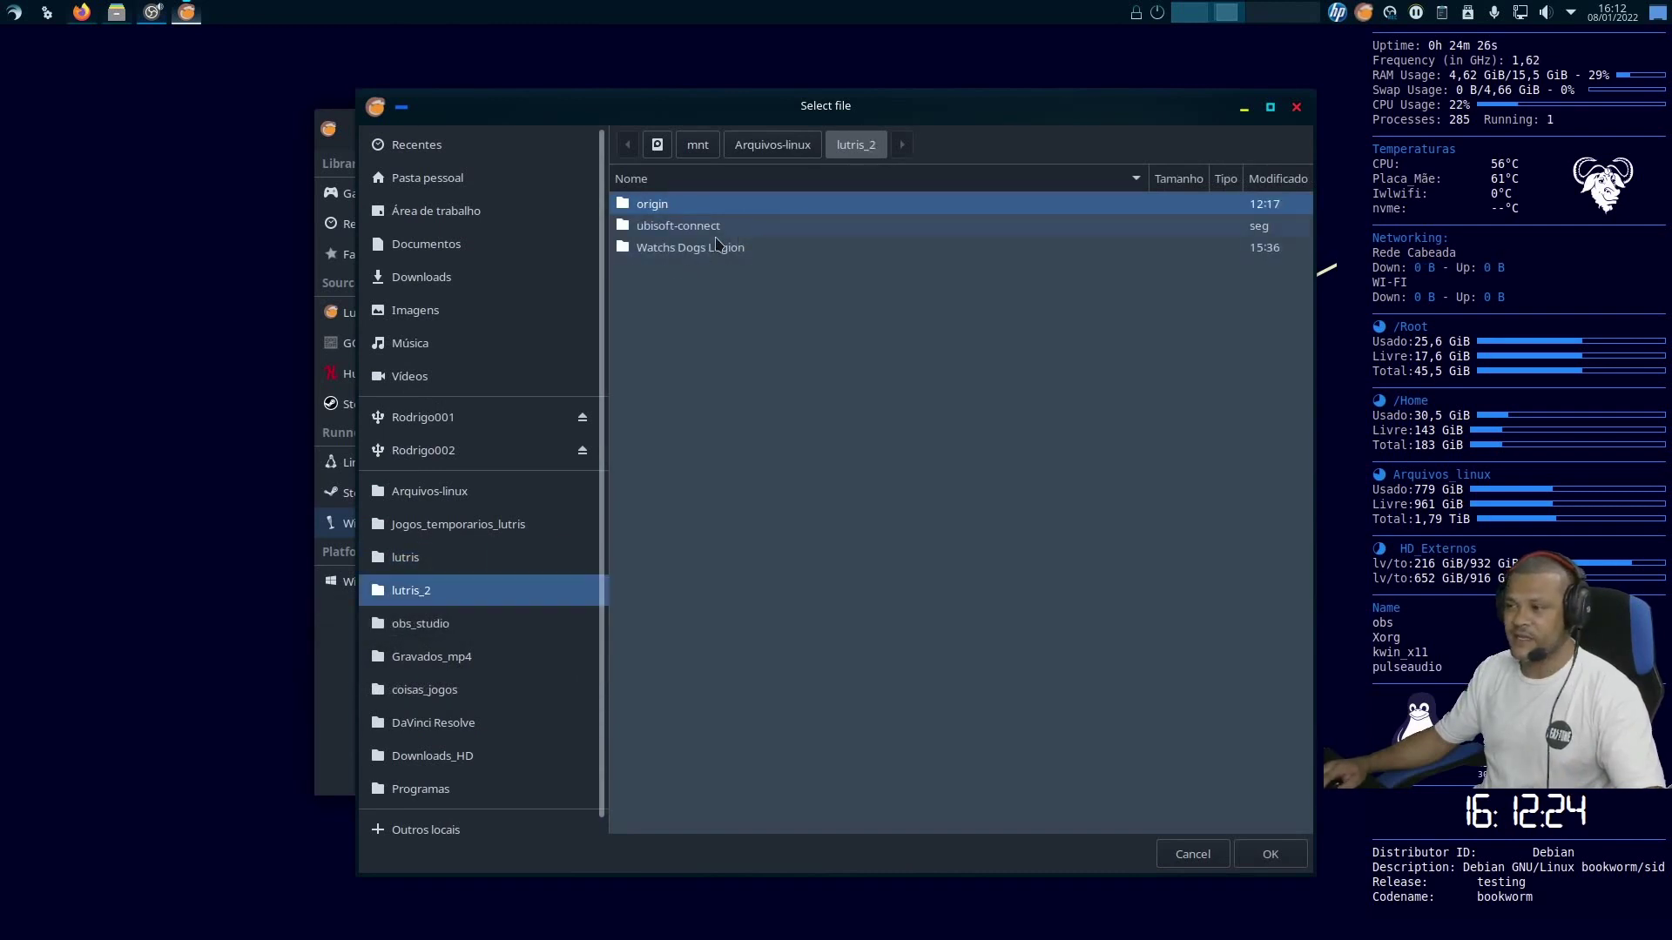
pyautogui.doubleClick(684, 249)
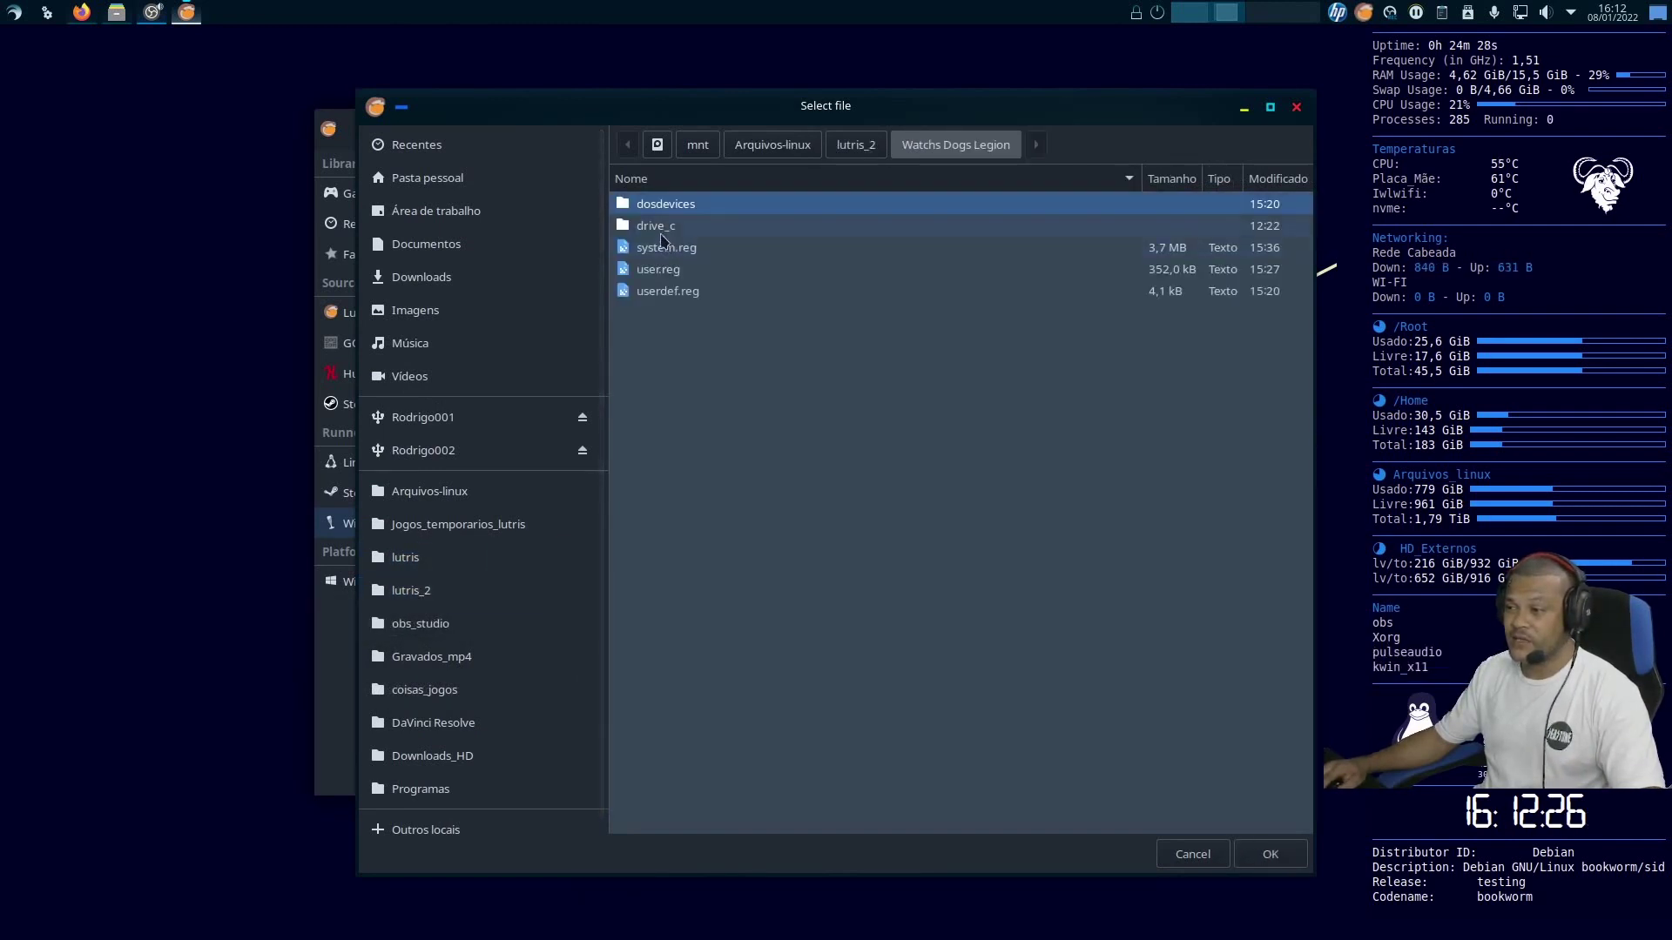
pyautogui.doubleClick(662, 233)
pyautogui.click(696, 250)
pyautogui.doubleClick(696, 250)
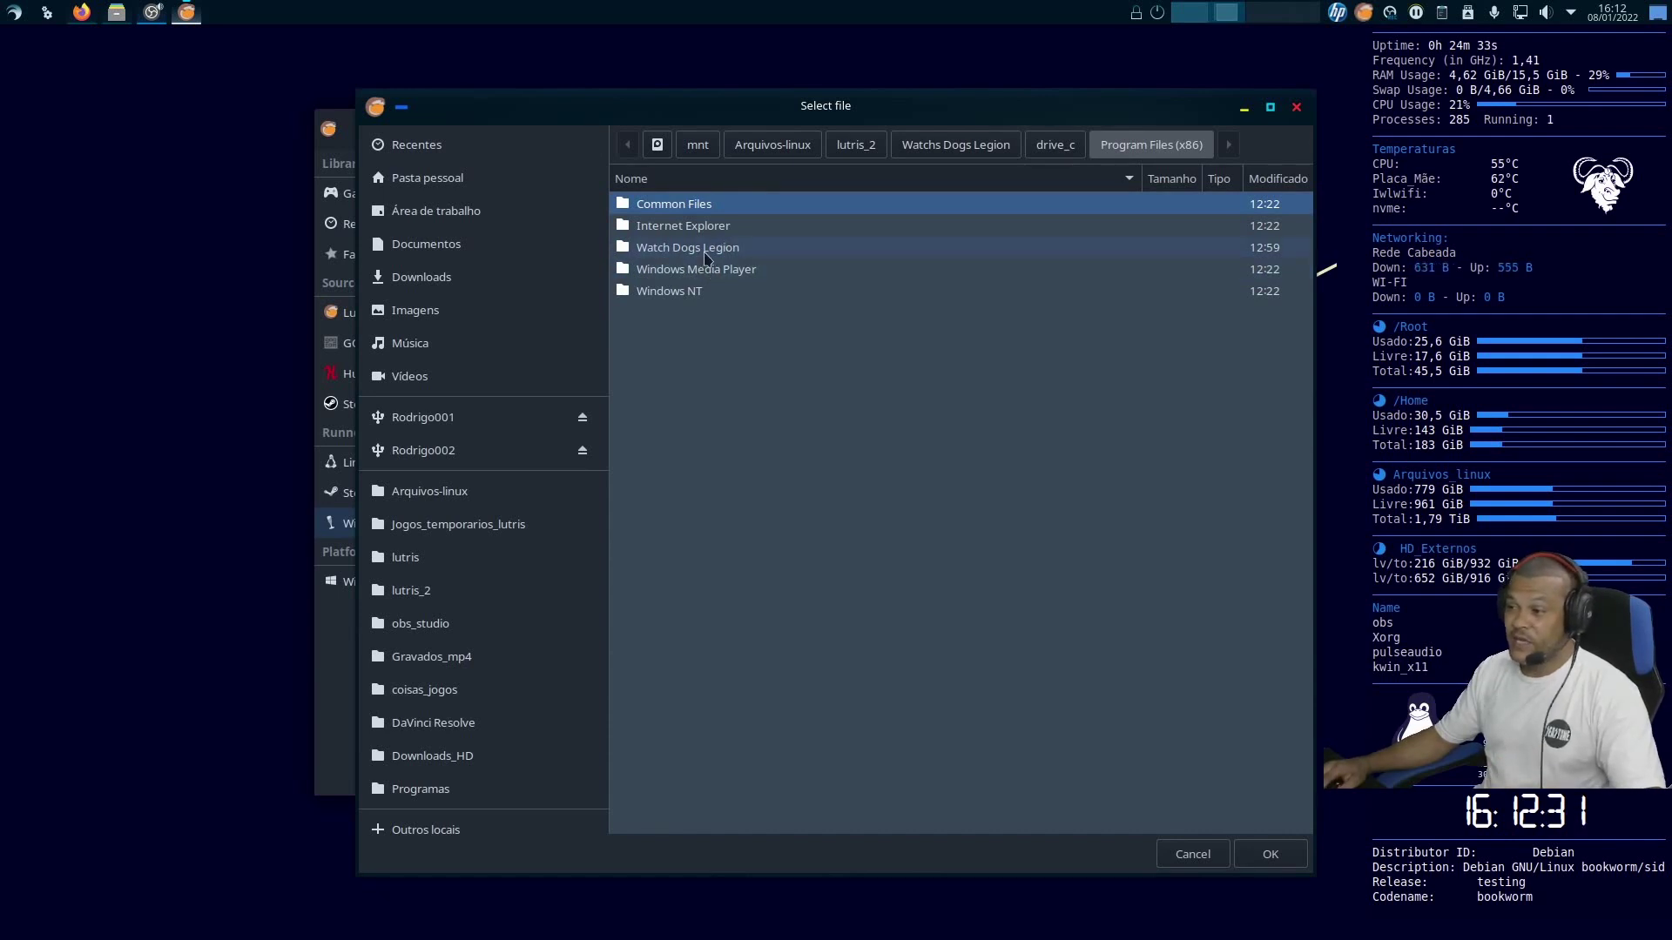
pyautogui.doubleClick(706, 253)
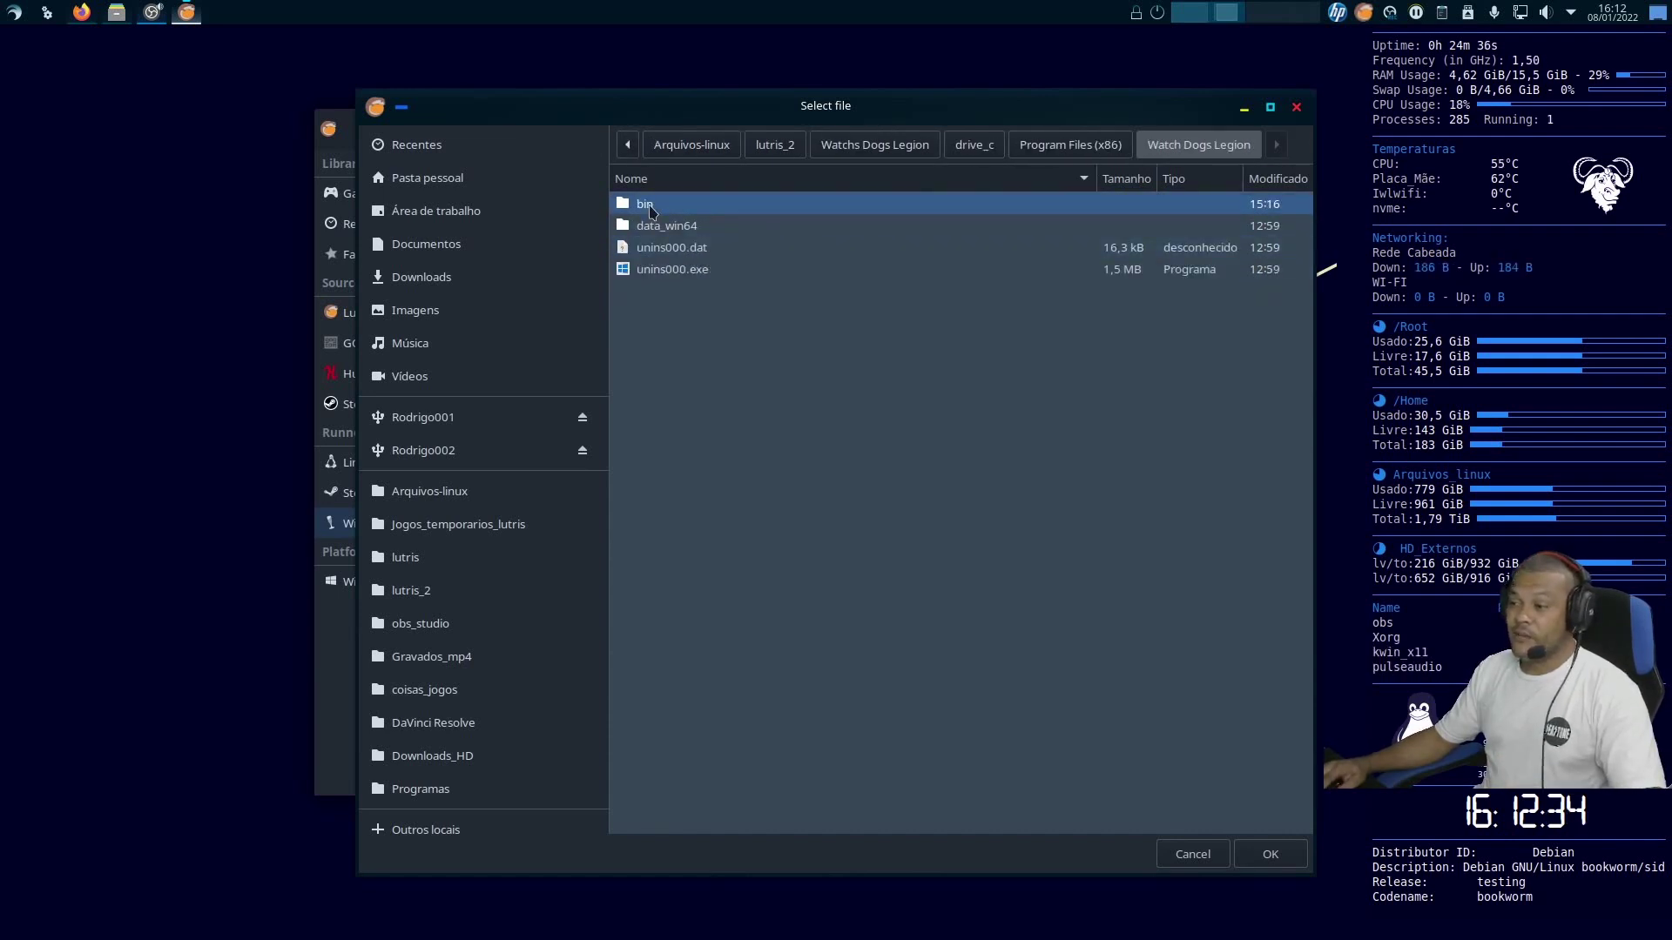
pyautogui.doubleClick(649, 209)
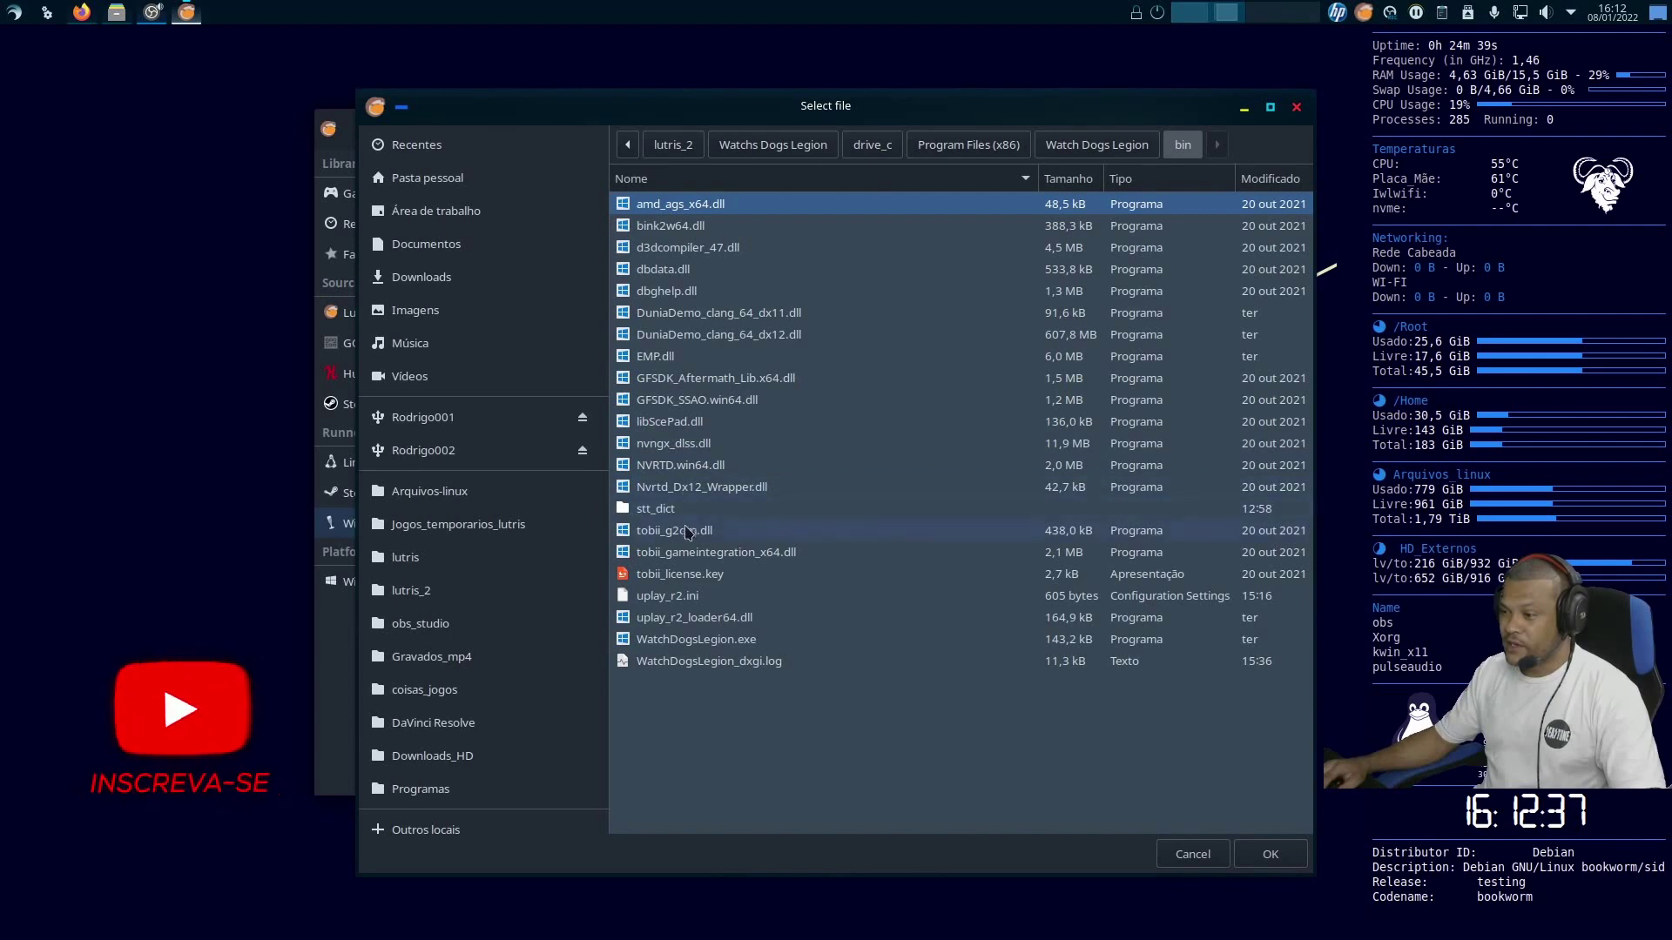
pyautogui.click(692, 640)
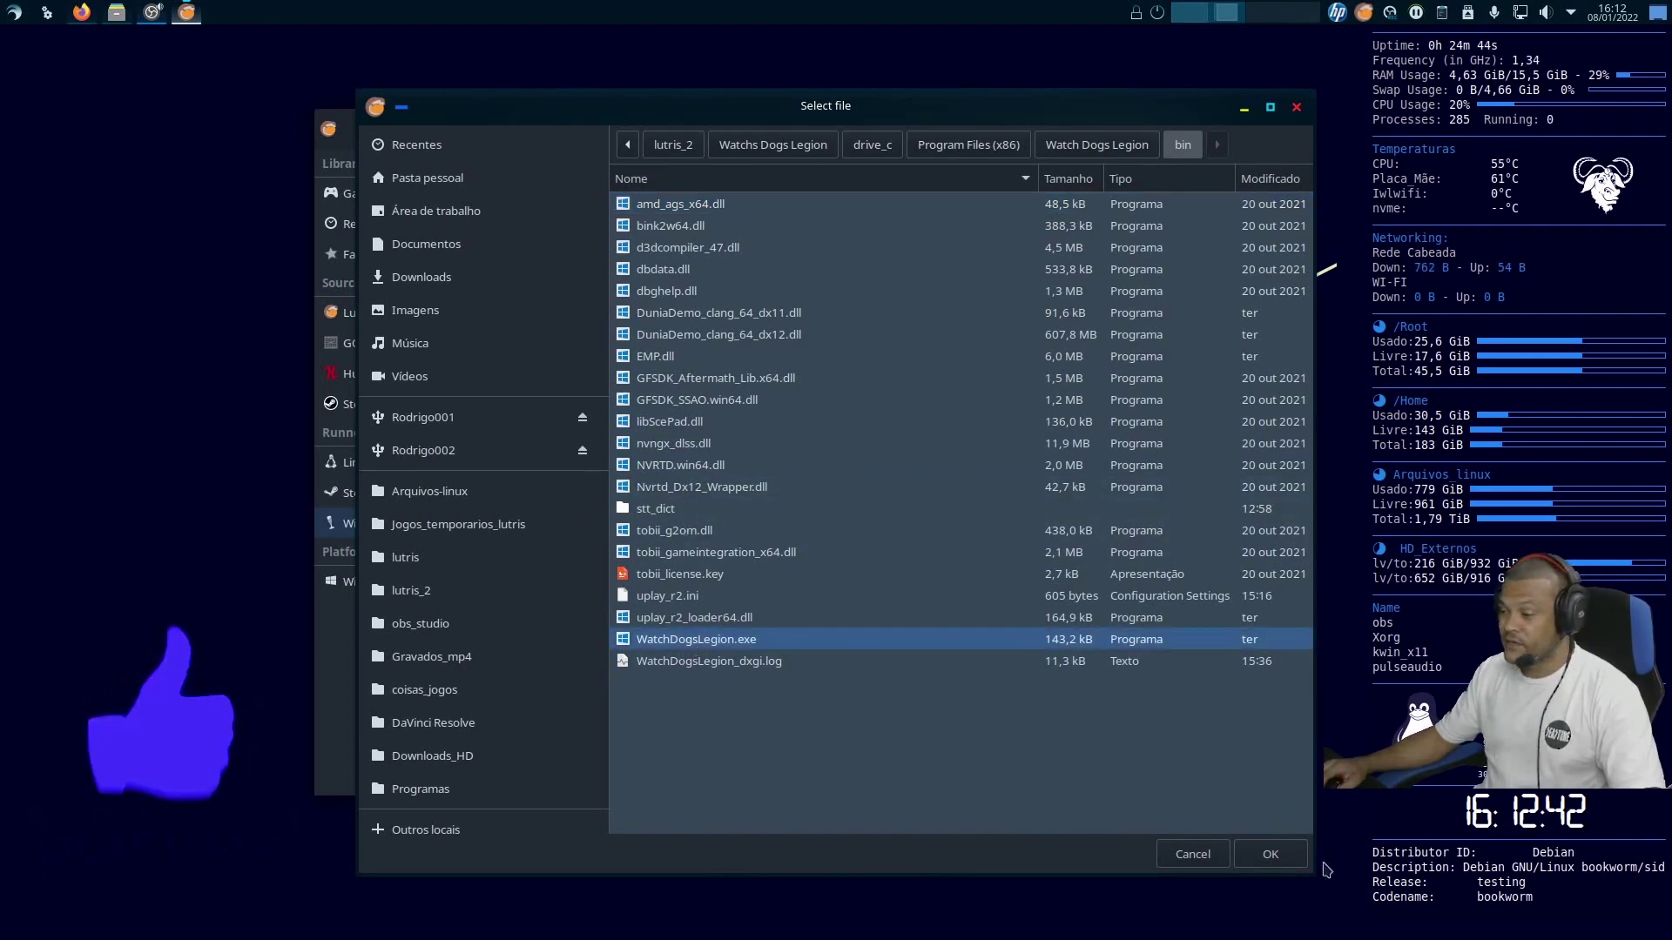
pyautogui.click(1271, 854)
pyautogui.click(1095, 726)
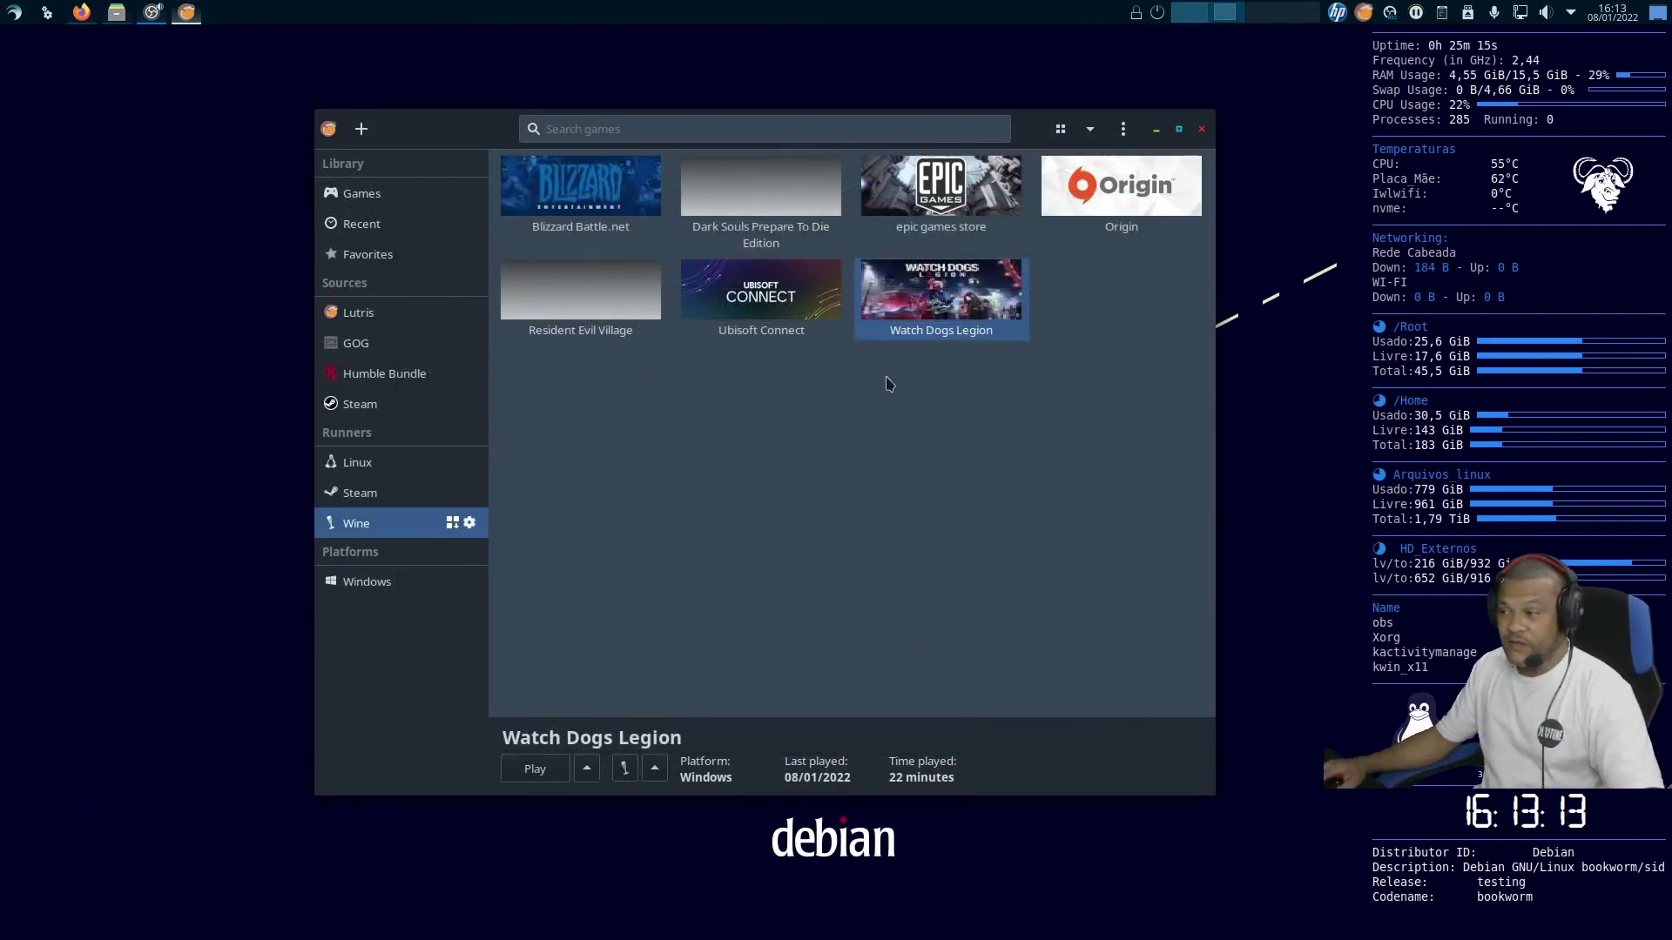
# Browse the Watch Dogs Legion game files and open uplay_r2.ini with Editor de texto
pyautogui.rightClick(916, 315)
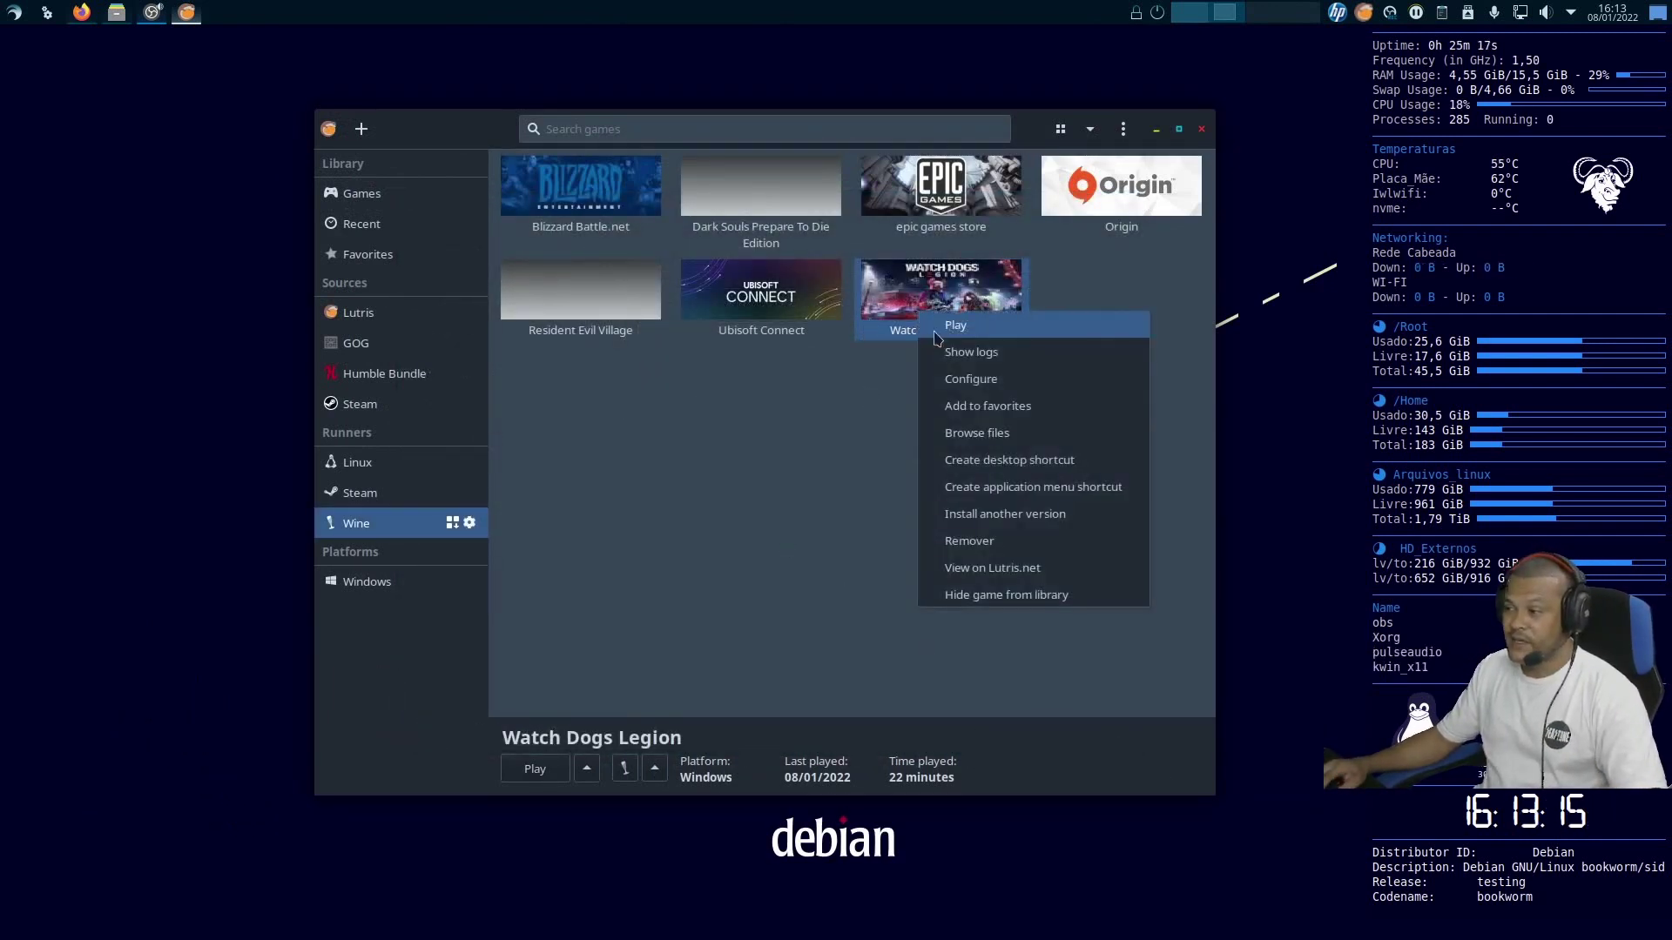
pyautogui.click(958, 432)
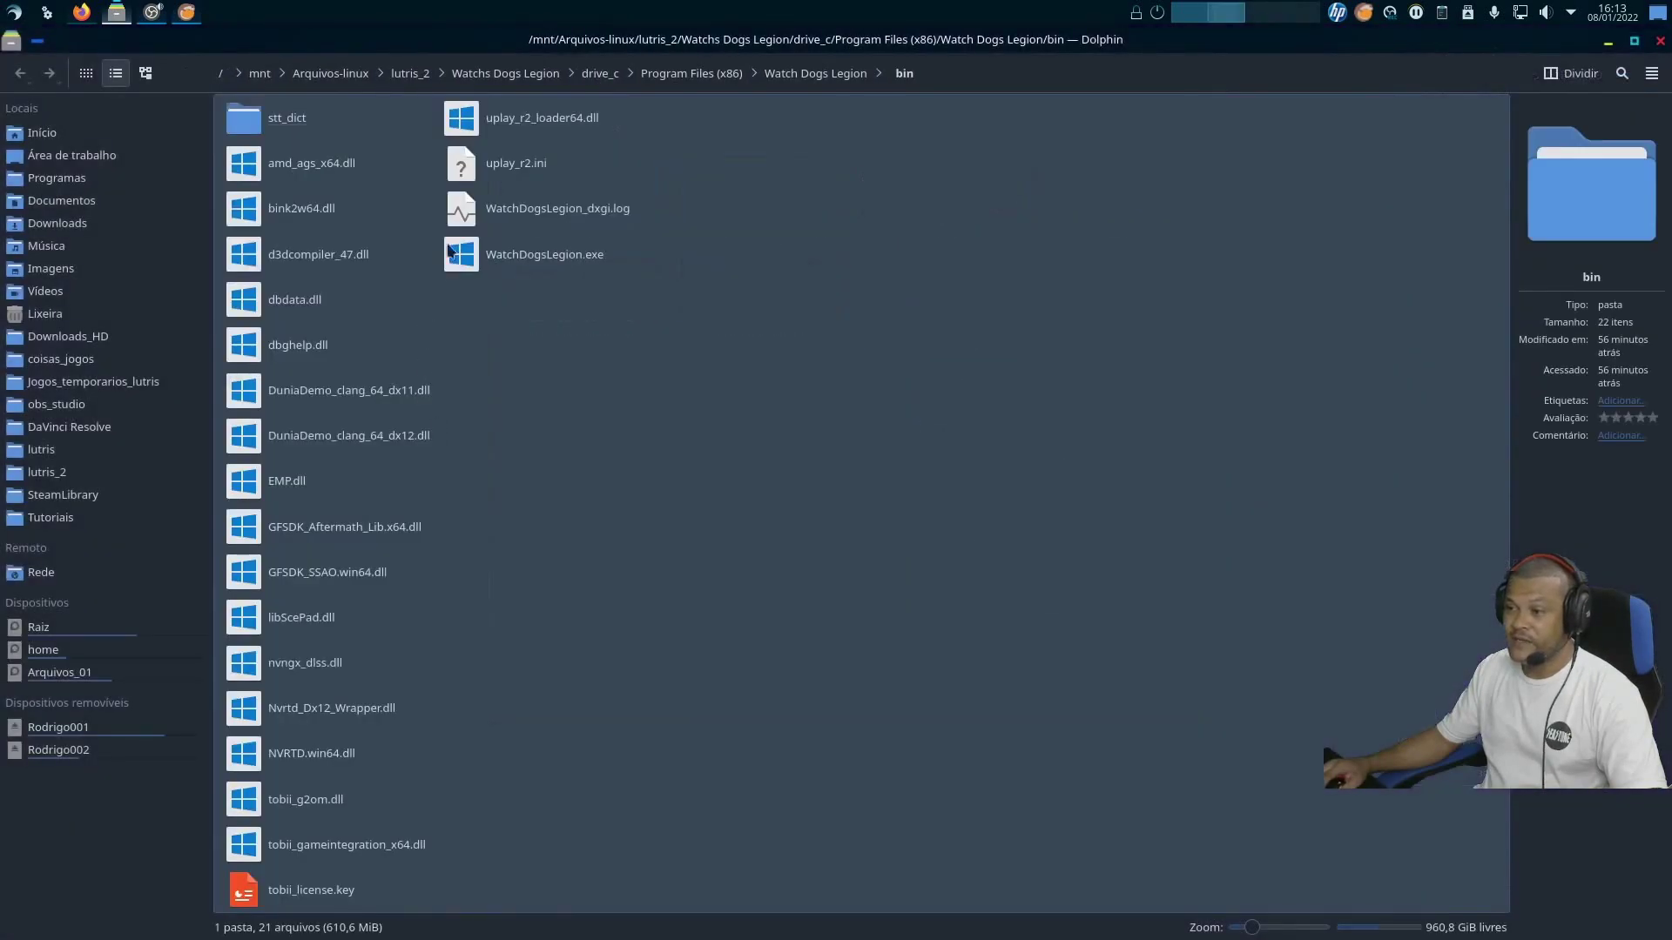
pyautogui.rightClick(510, 170)
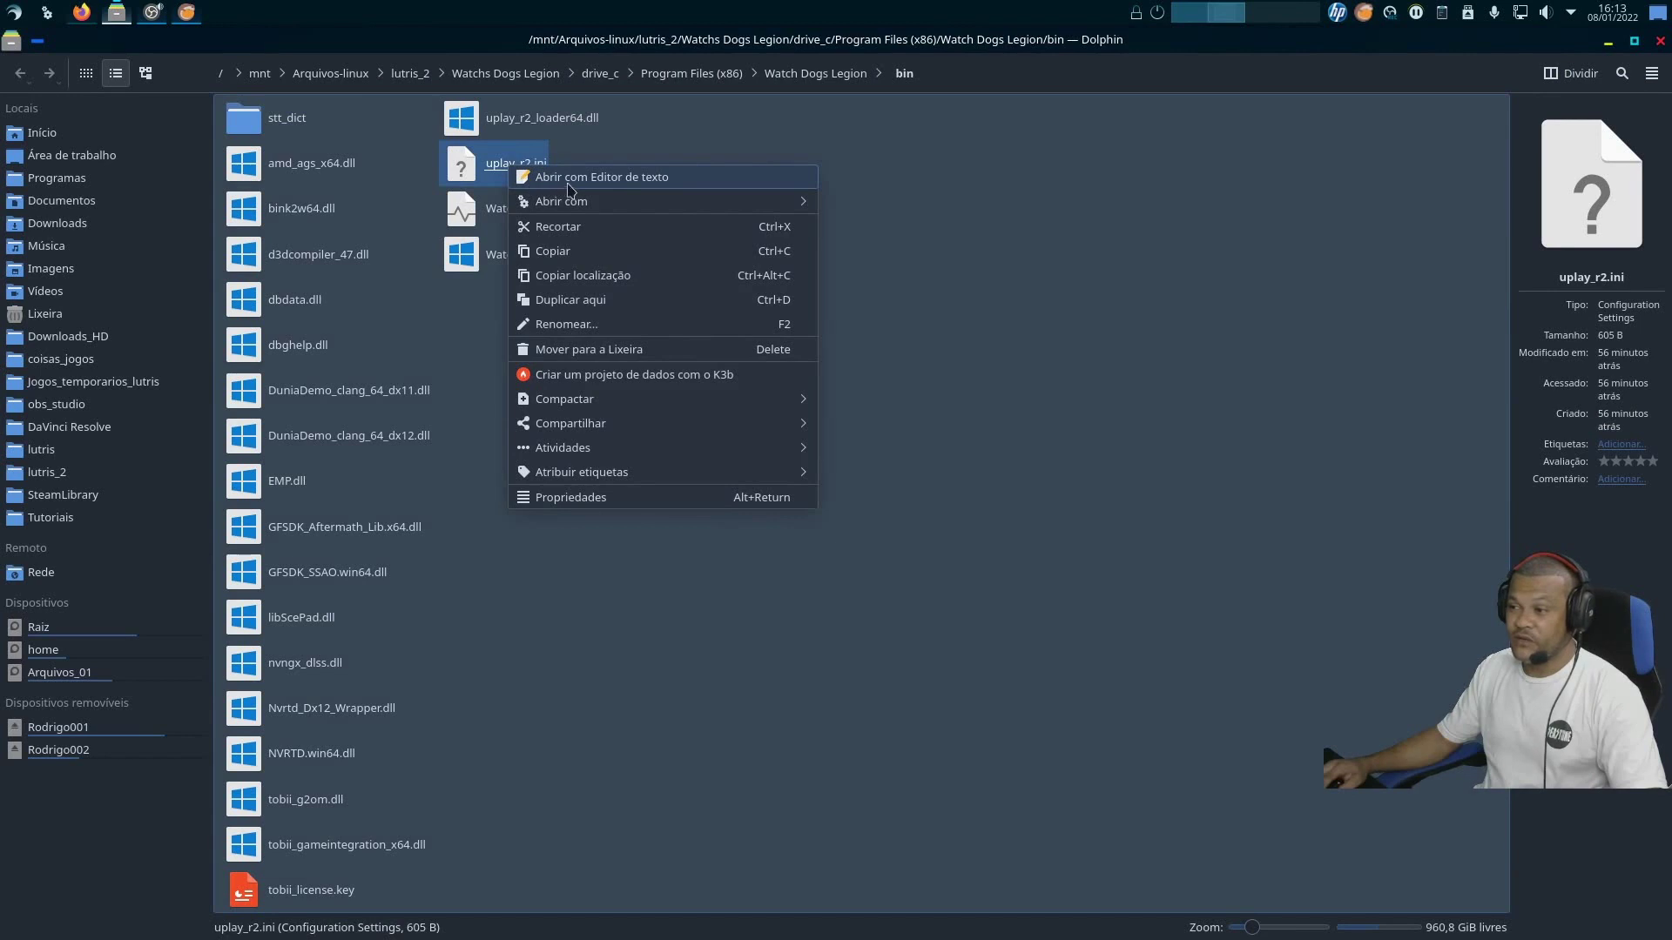
pyautogui.moveTo(662, 201)
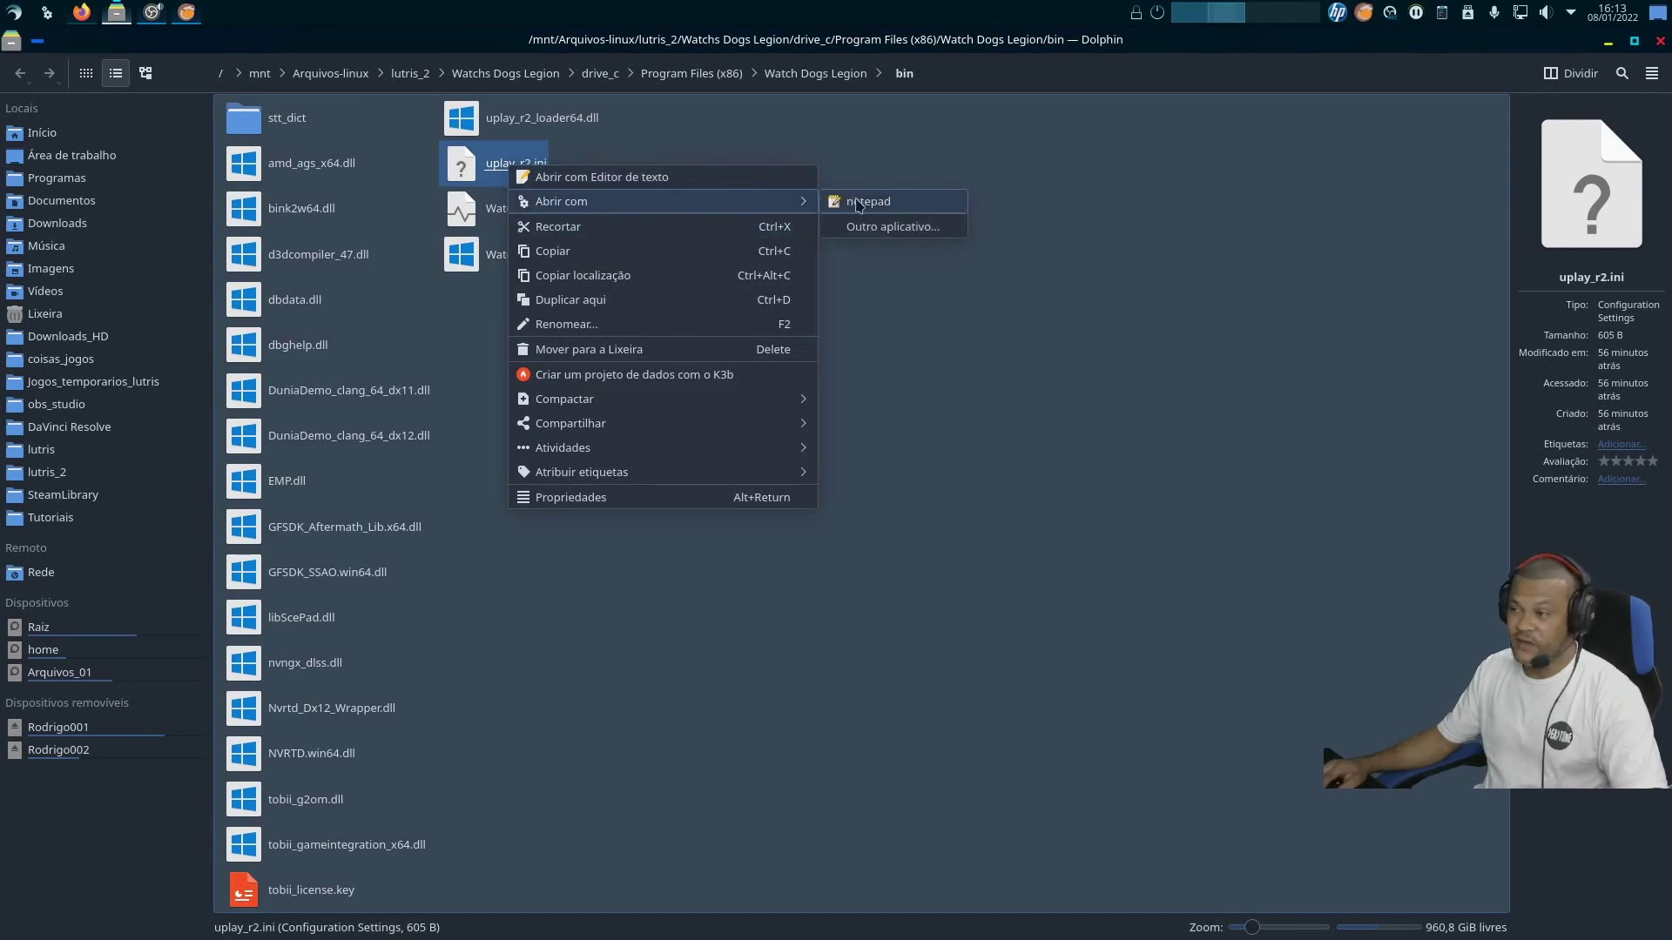
pyautogui.click(874, 228)
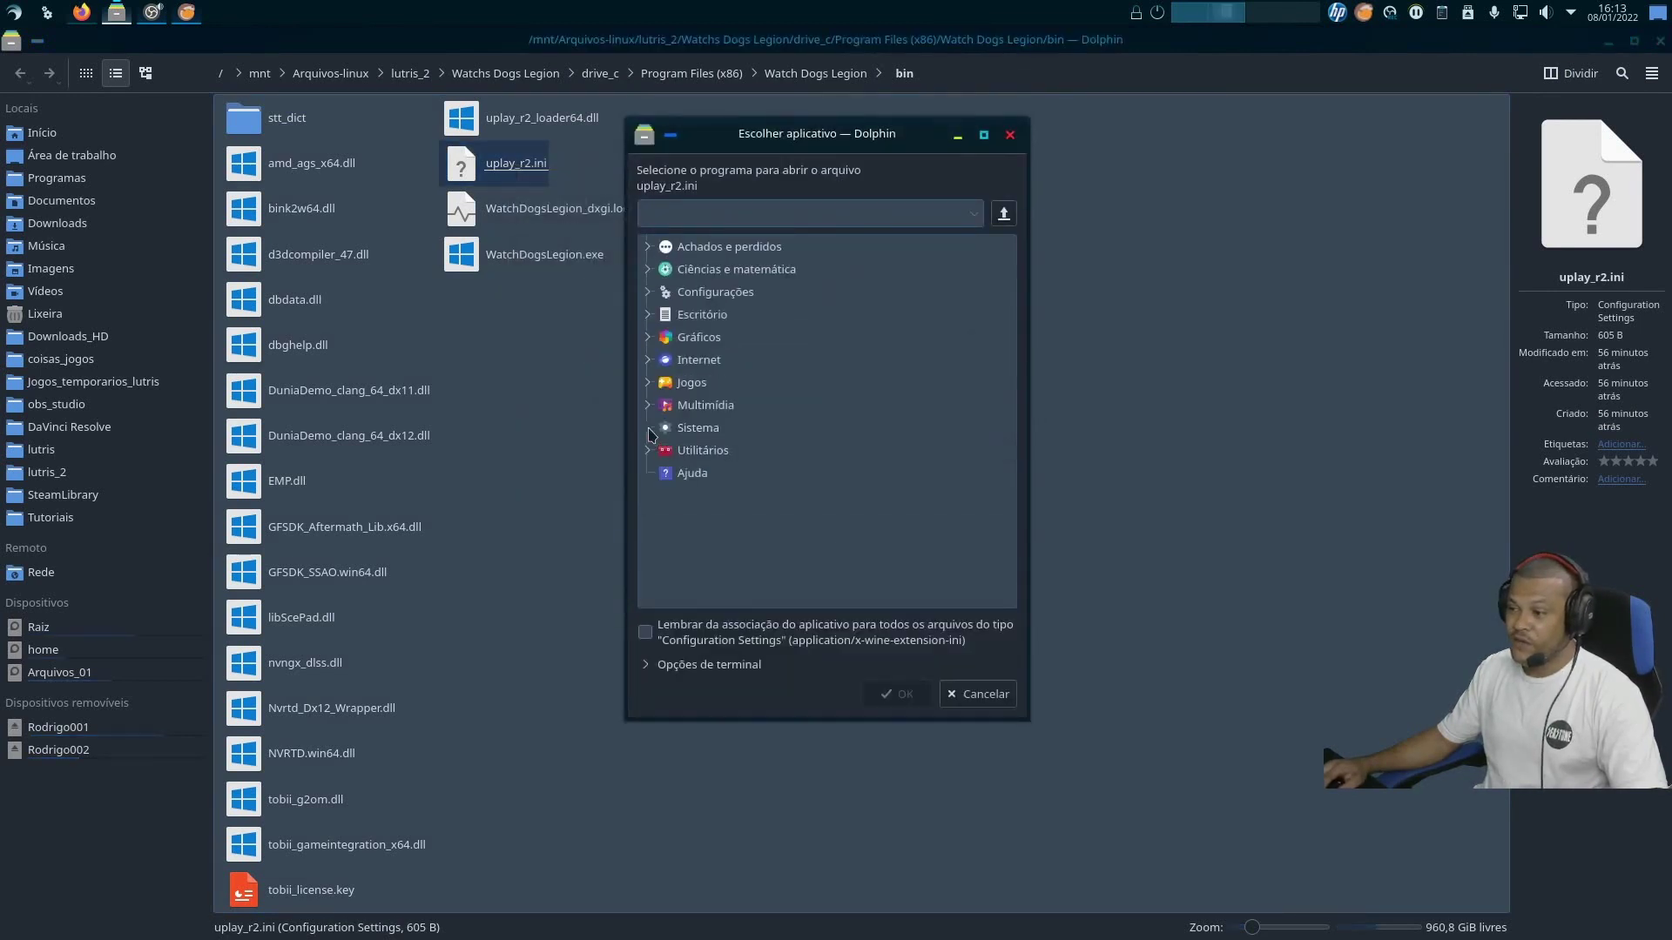
pyautogui.click(648, 428)
pyautogui.write('text')
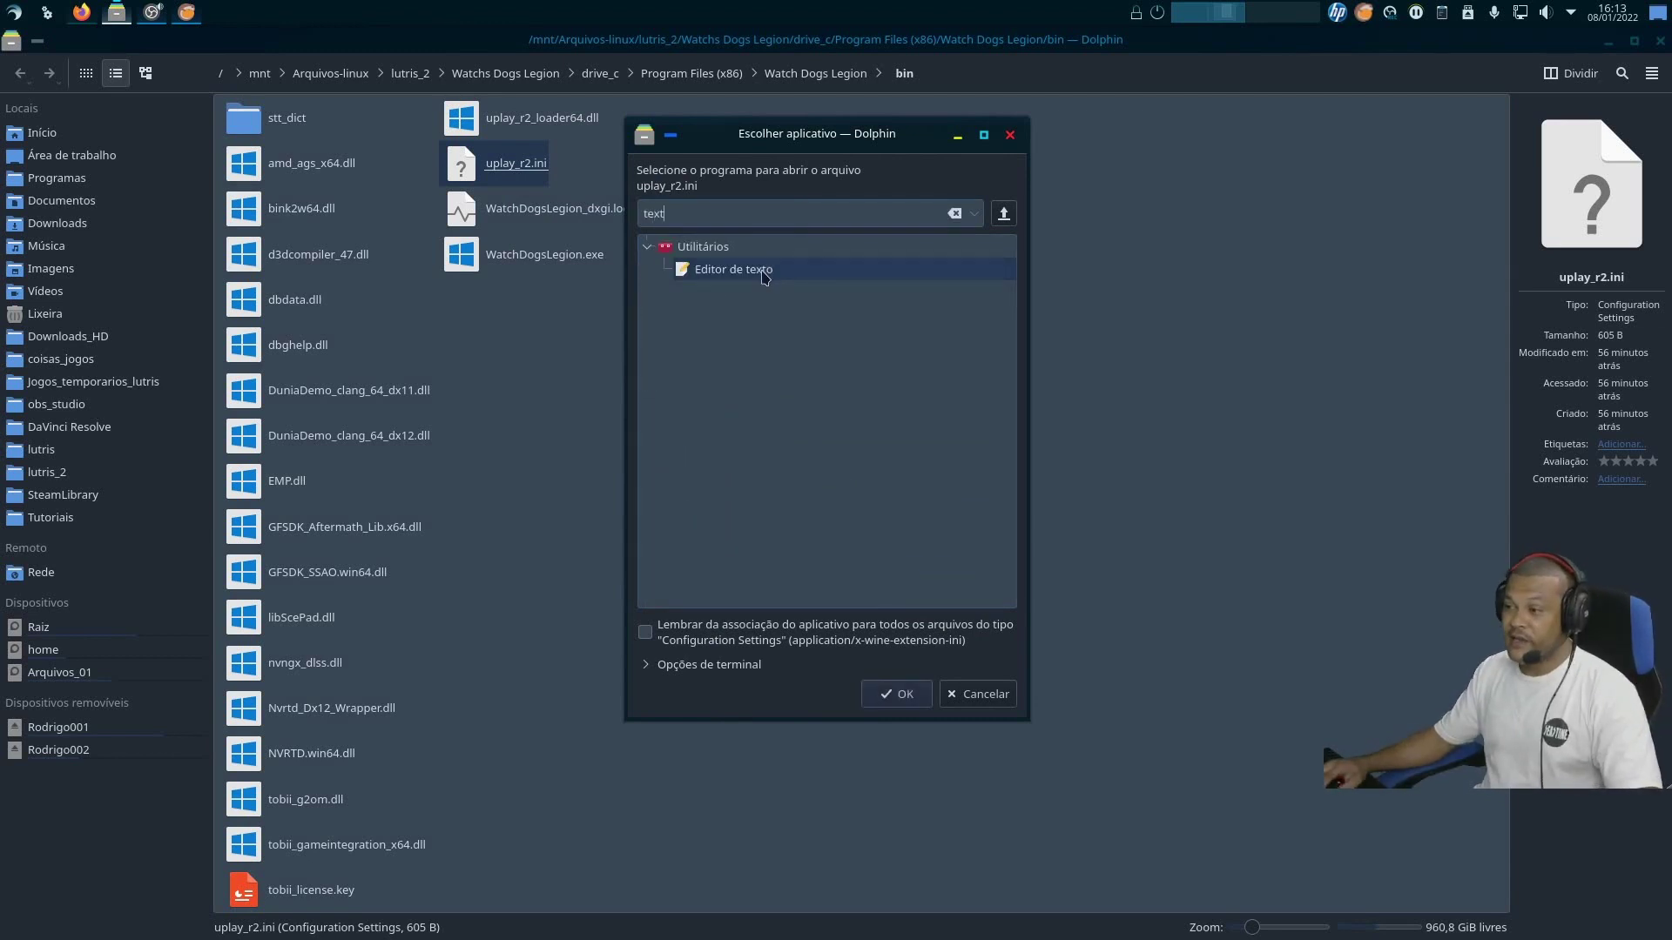
pyautogui.press('Down')
pyautogui.click(906, 704)
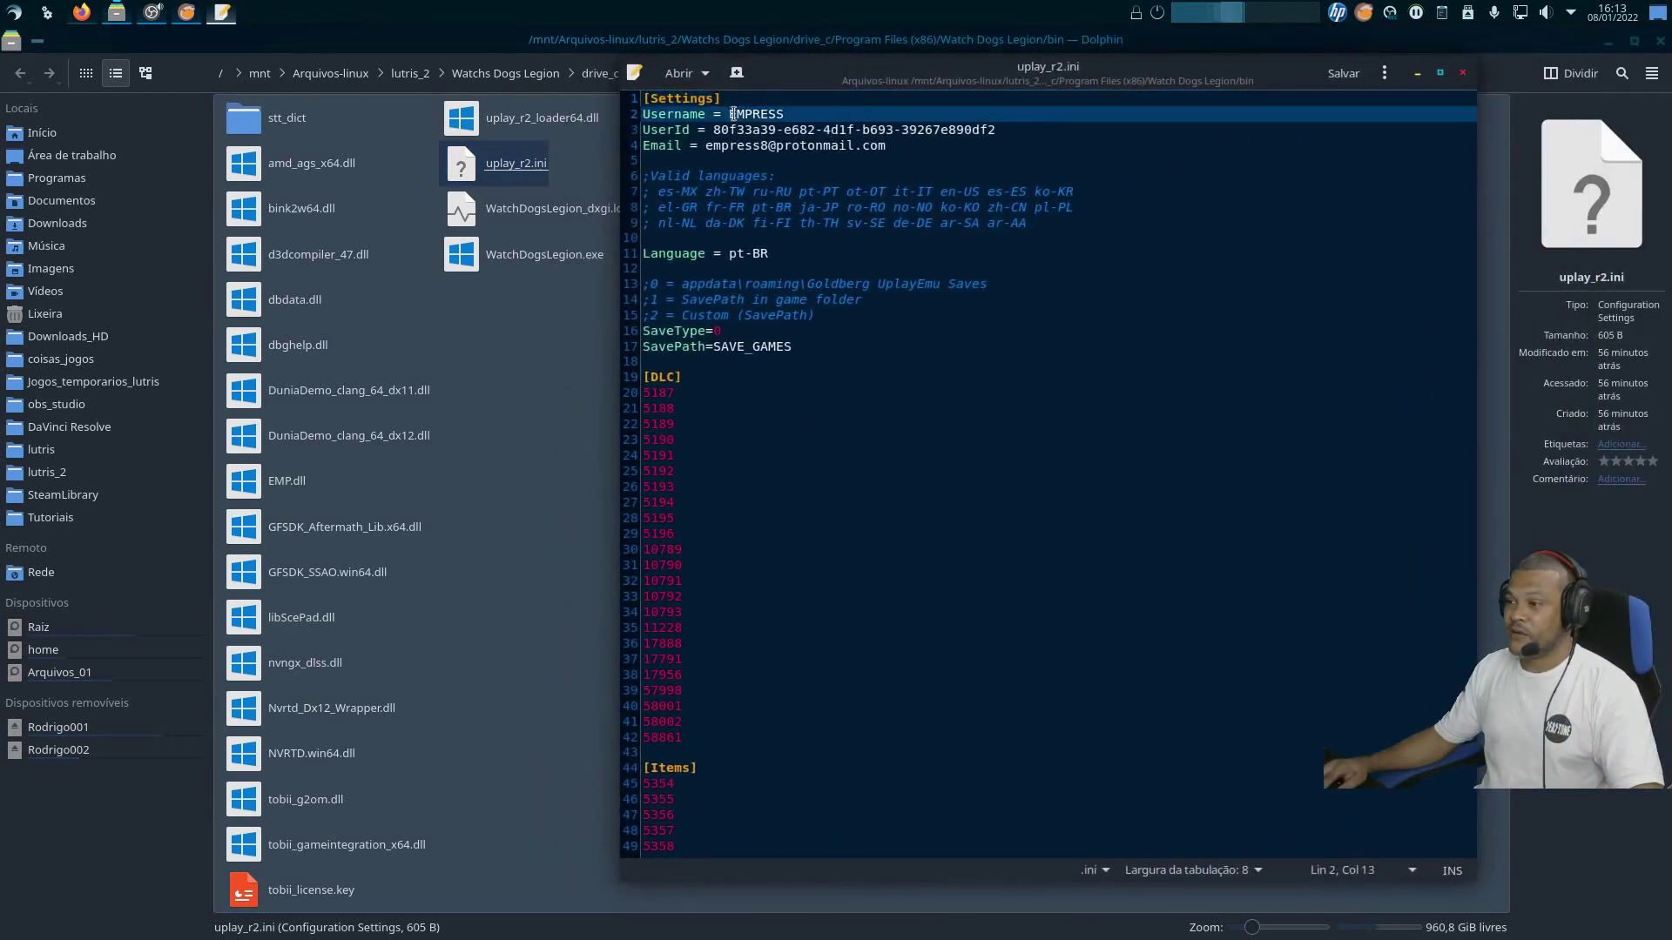
# Replace the Username value in the Settings section of uplay_r2.ini with Rbgames
pyautogui.moveTo(728, 115); pyautogui.dragTo(781, 114)
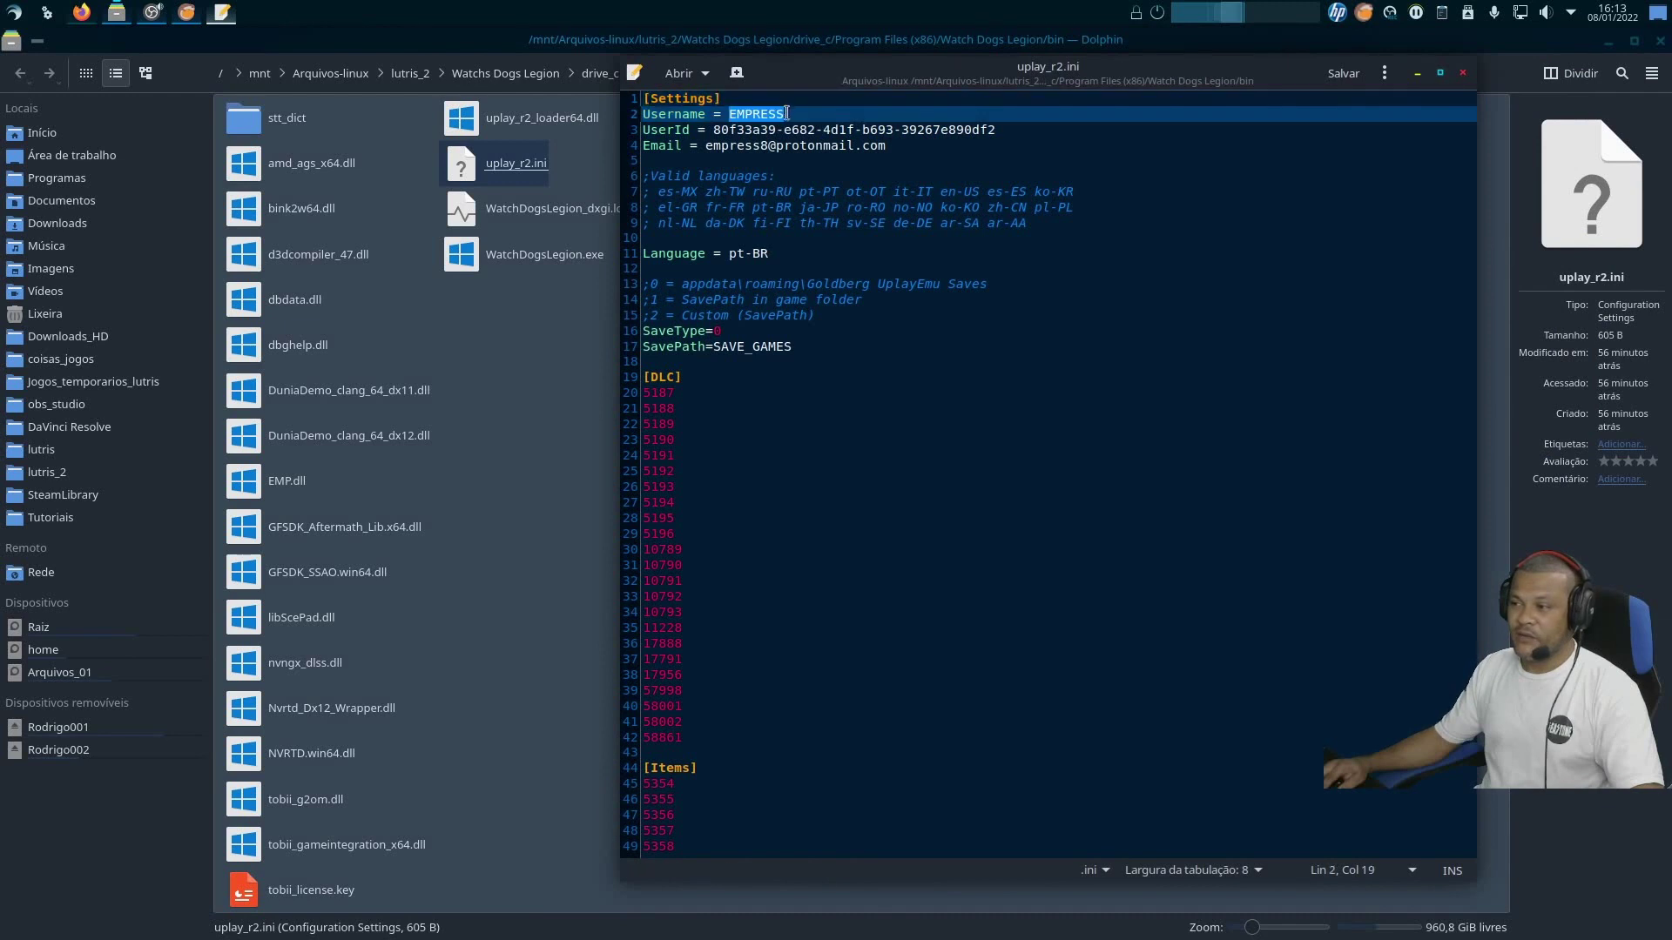
pyautogui.write('Rg')
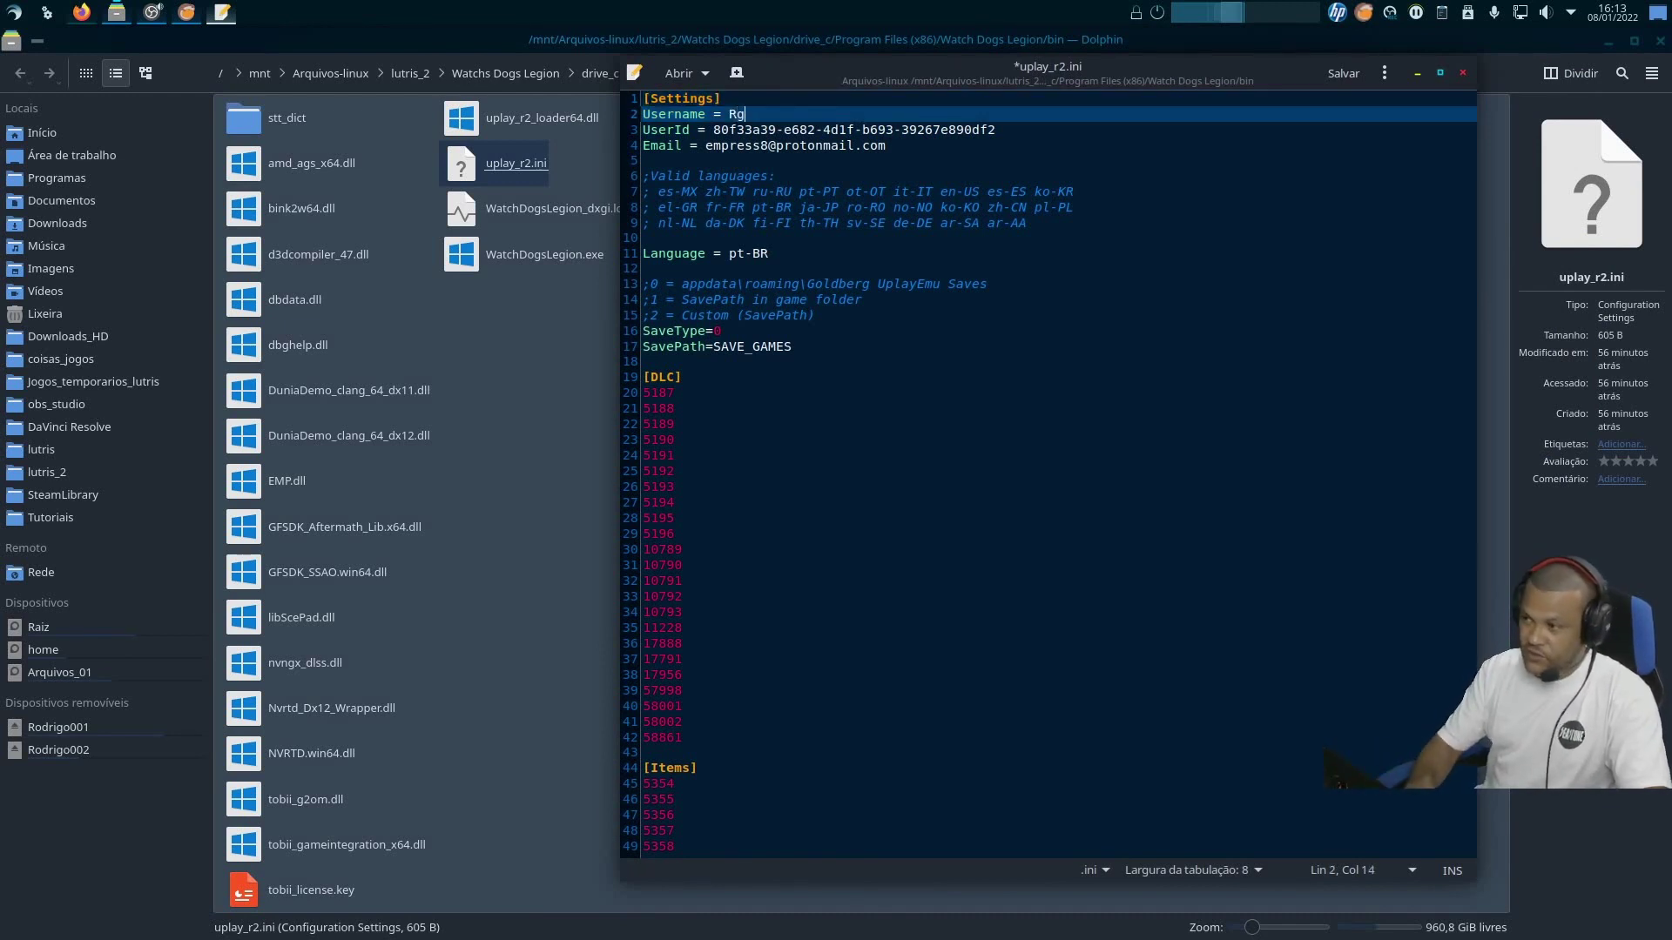
pyautogui.press('BackSpace')
pyautogui.write('bgames')
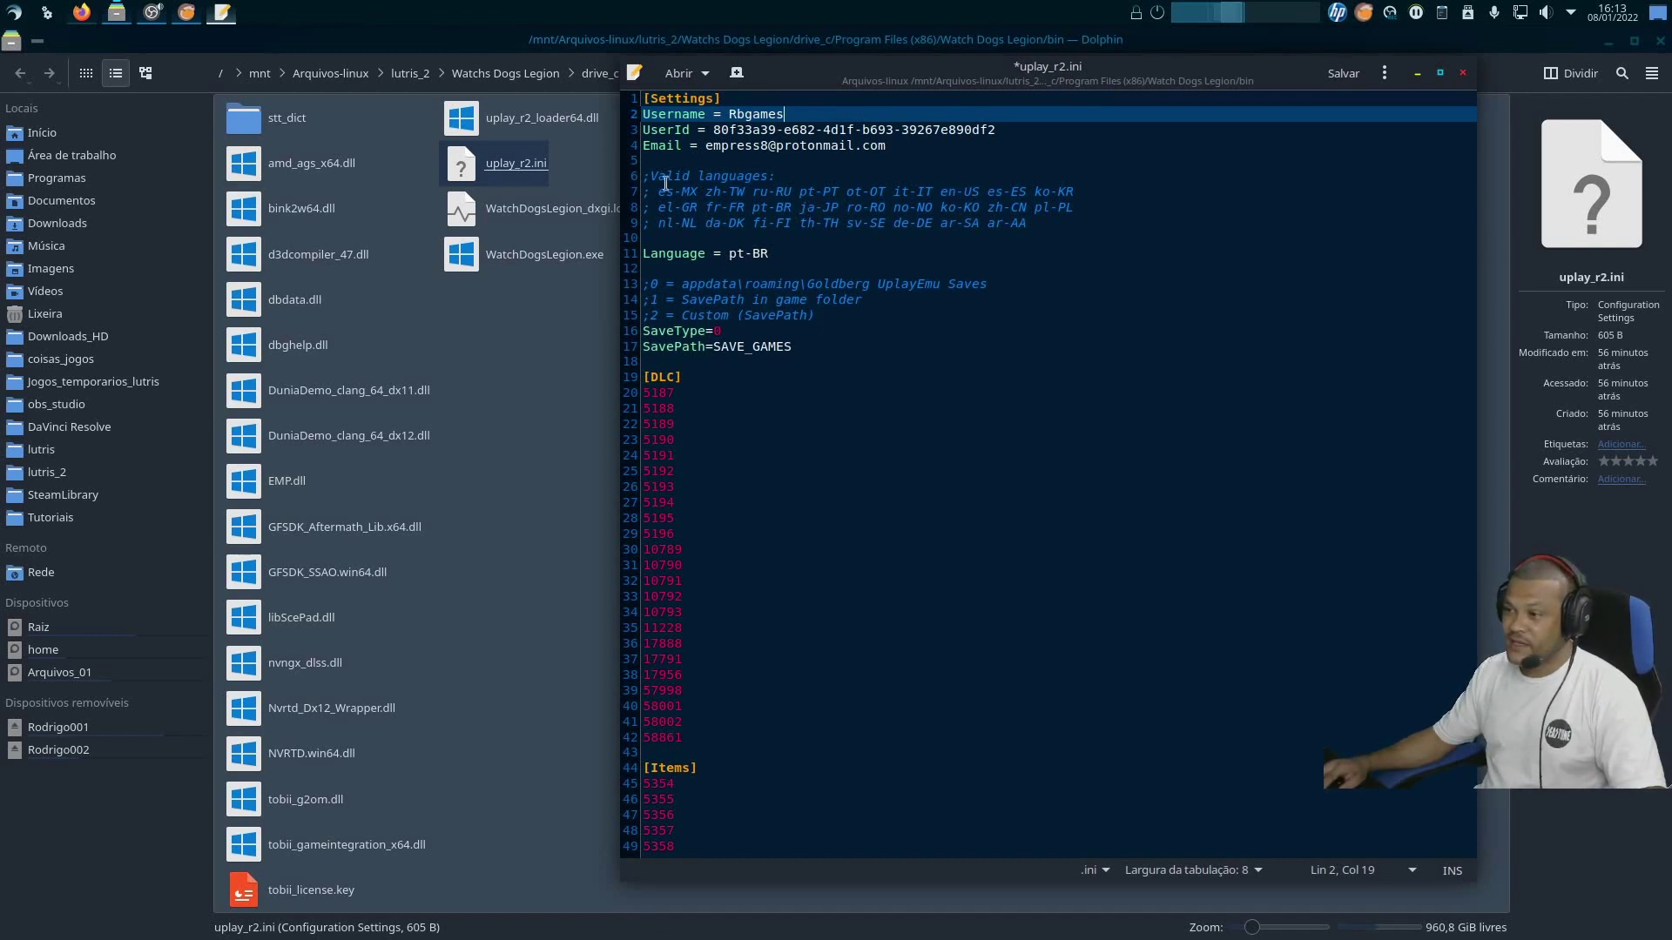
# Set Language to pt-BR using the code from the valid languages list, save uplay_r2.ini and leave the editor and file manager
pyautogui.click(766, 209)
pyautogui.moveTo(751, 209); pyautogui.dragTo(752, 256)
pyautogui.rightClick(788, 211)
pyautogui.click(837, 303)
pyautogui.hotkey('ctrl', 'v')
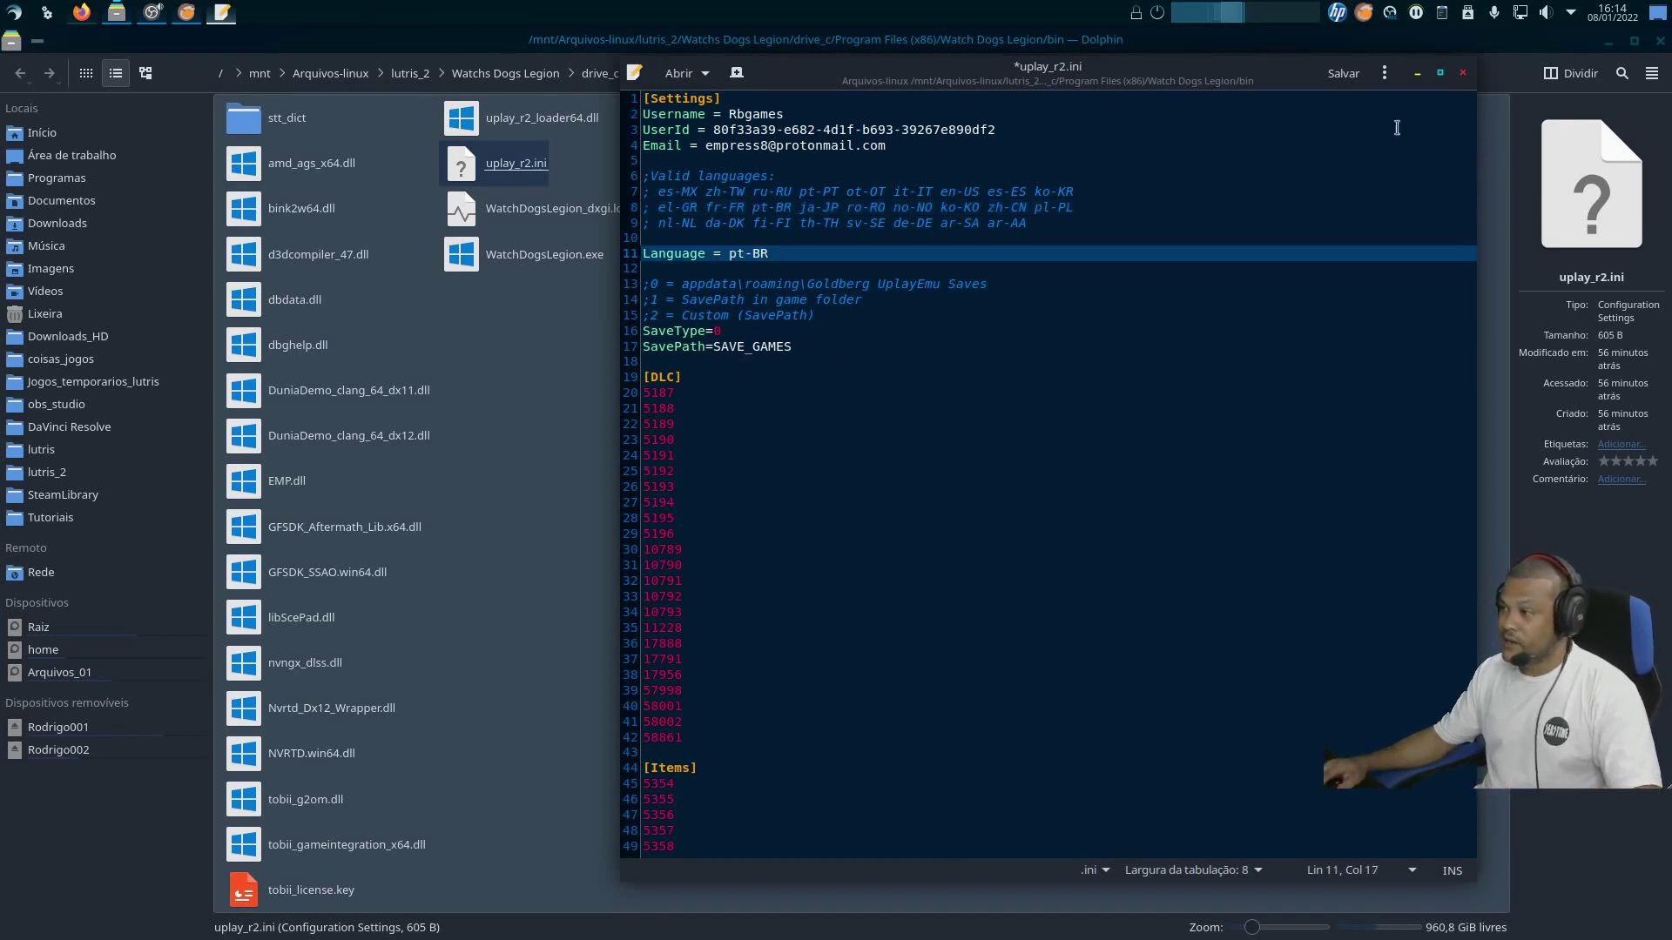
pyautogui.click(1341, 75)
pyautogui.click(1462, 75)
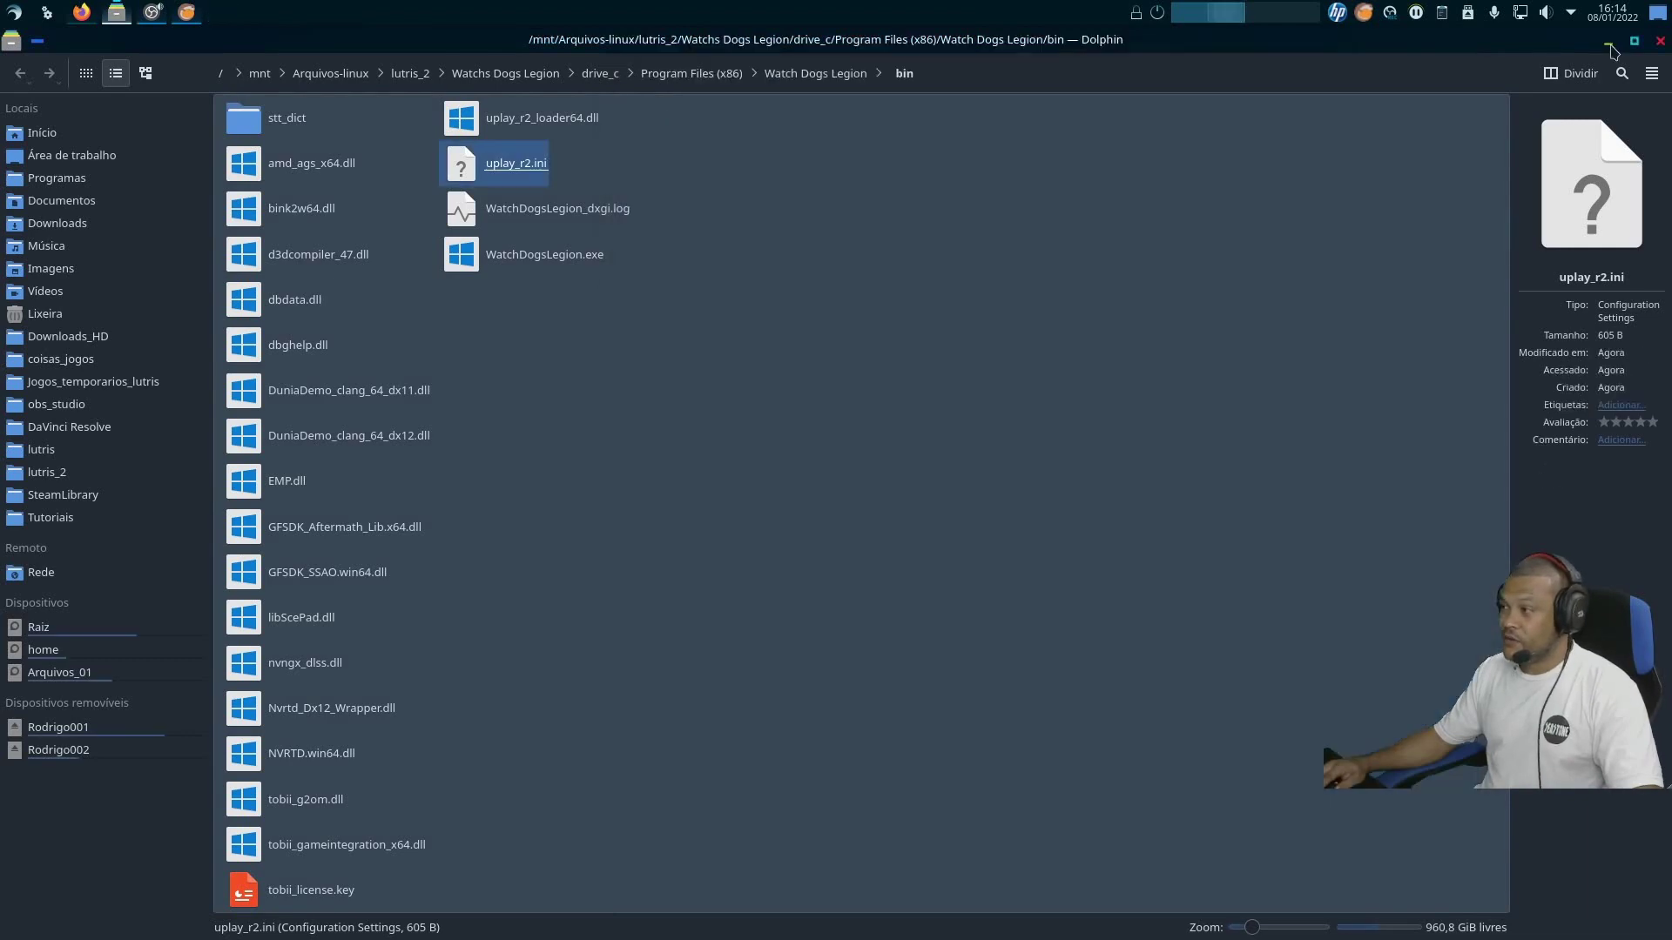
pyautogui.hotkey('alt', 'F4')
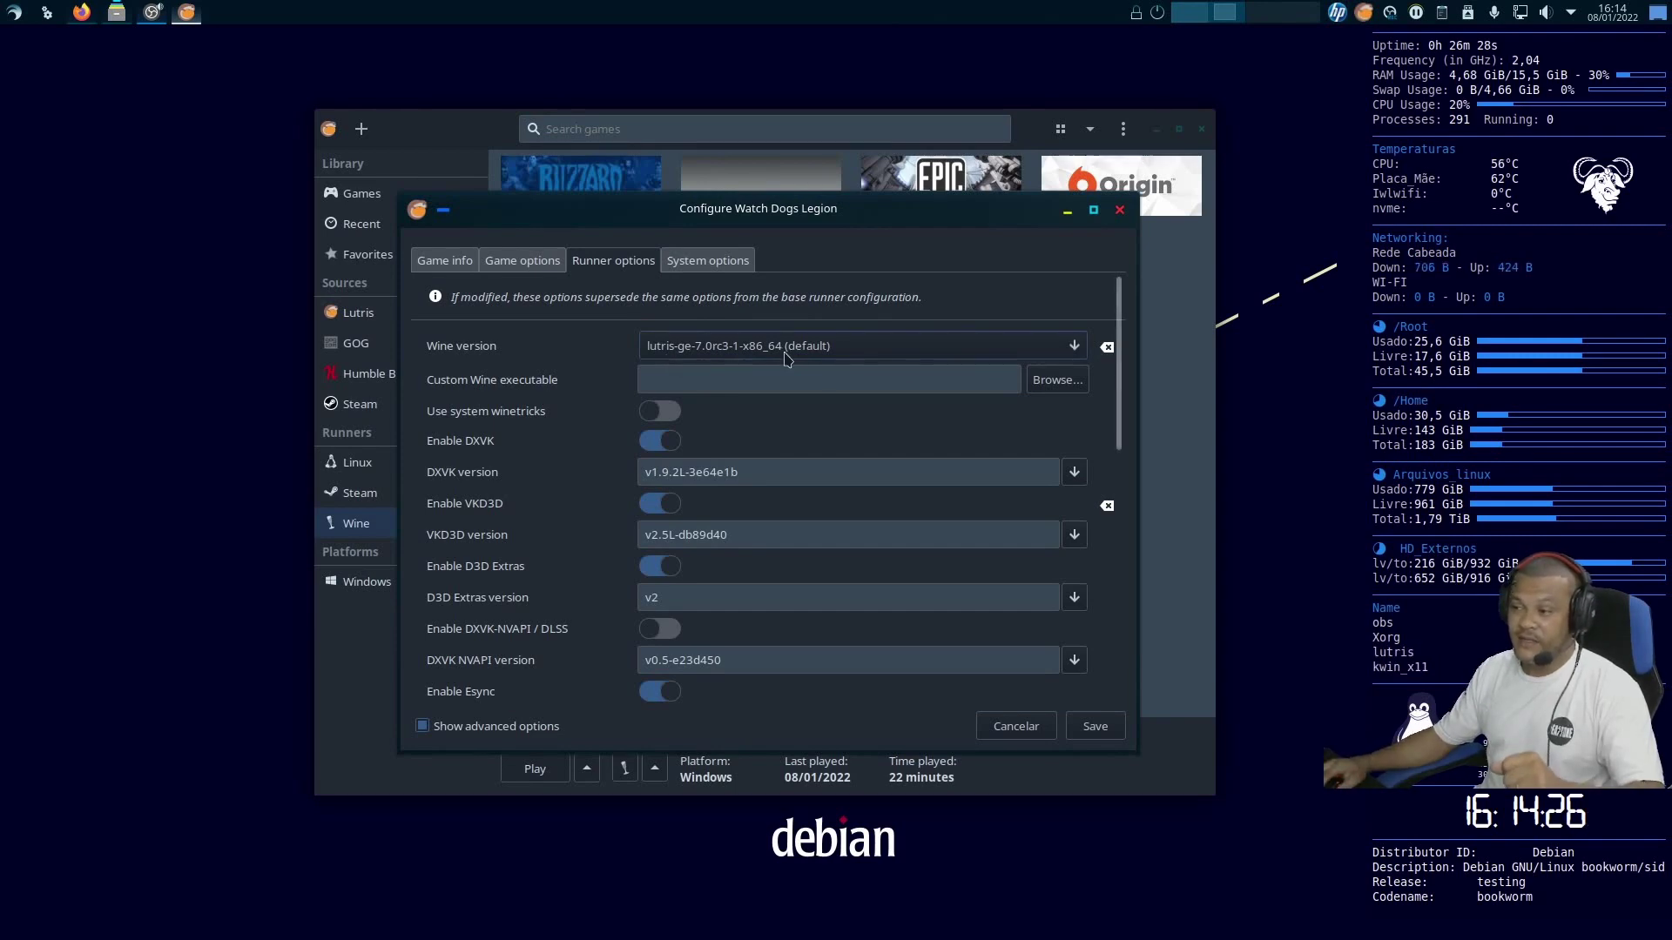
# Save the Watch Dogs Legion configuration and close Lutris
pyautogui.click(1094, 726)
pyautogui.click(1202, 129)
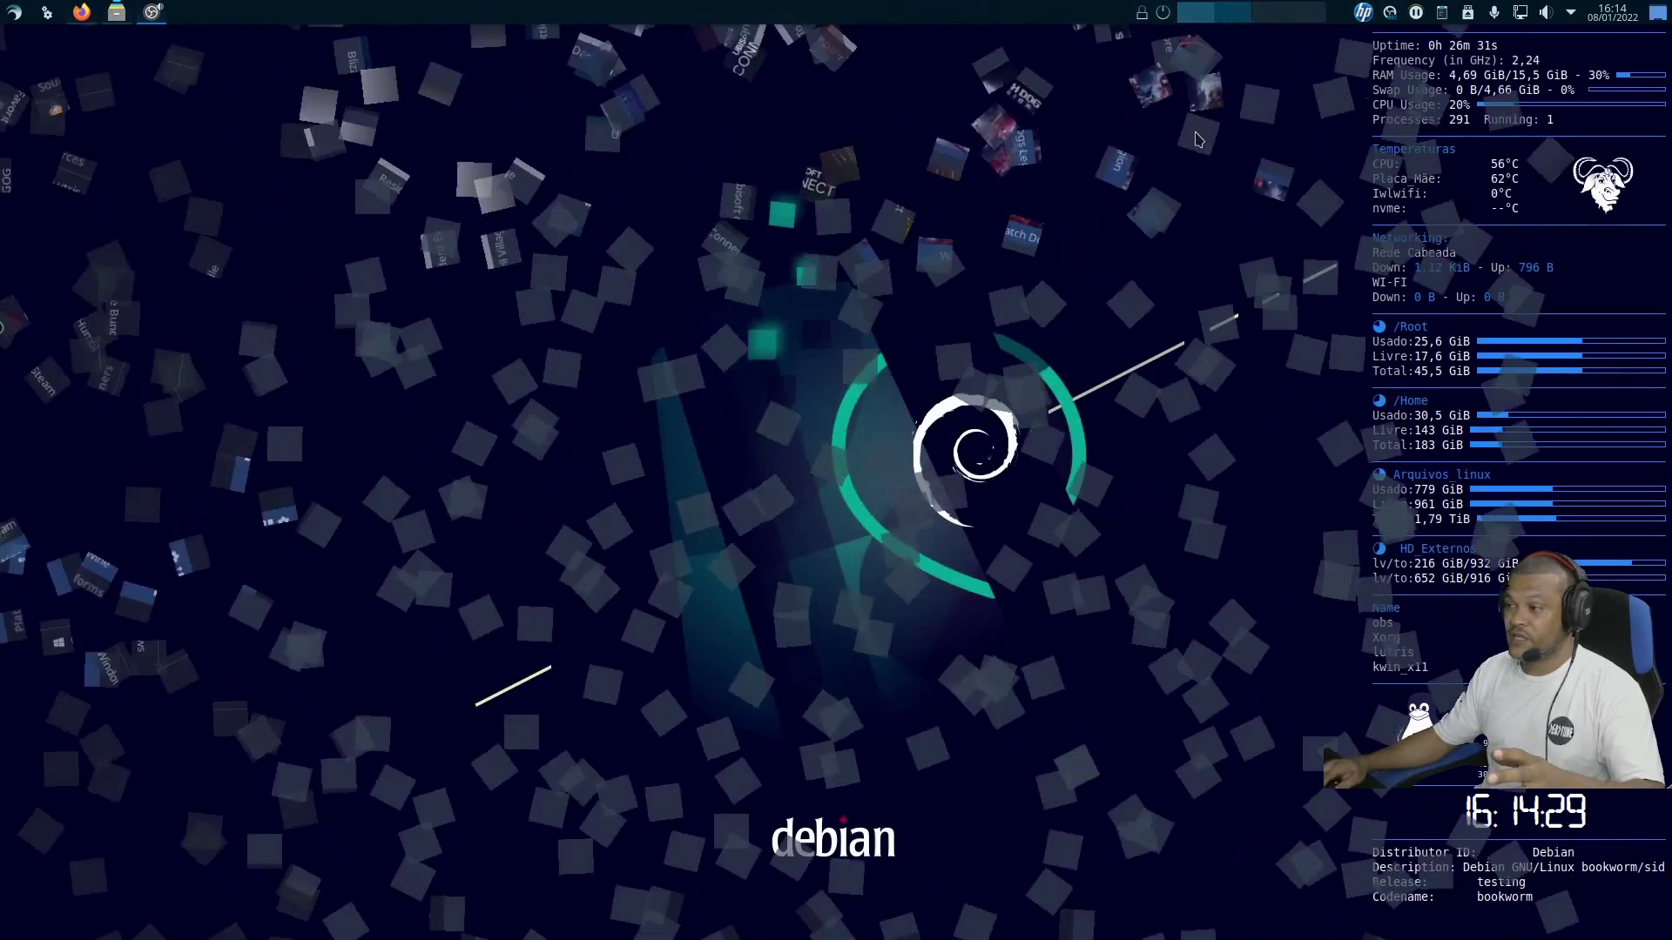
# Switch to Firefox, search for protonup-qt in a new tab and open the ProtonUp-Qt website
pyautogui.click(81, 11)
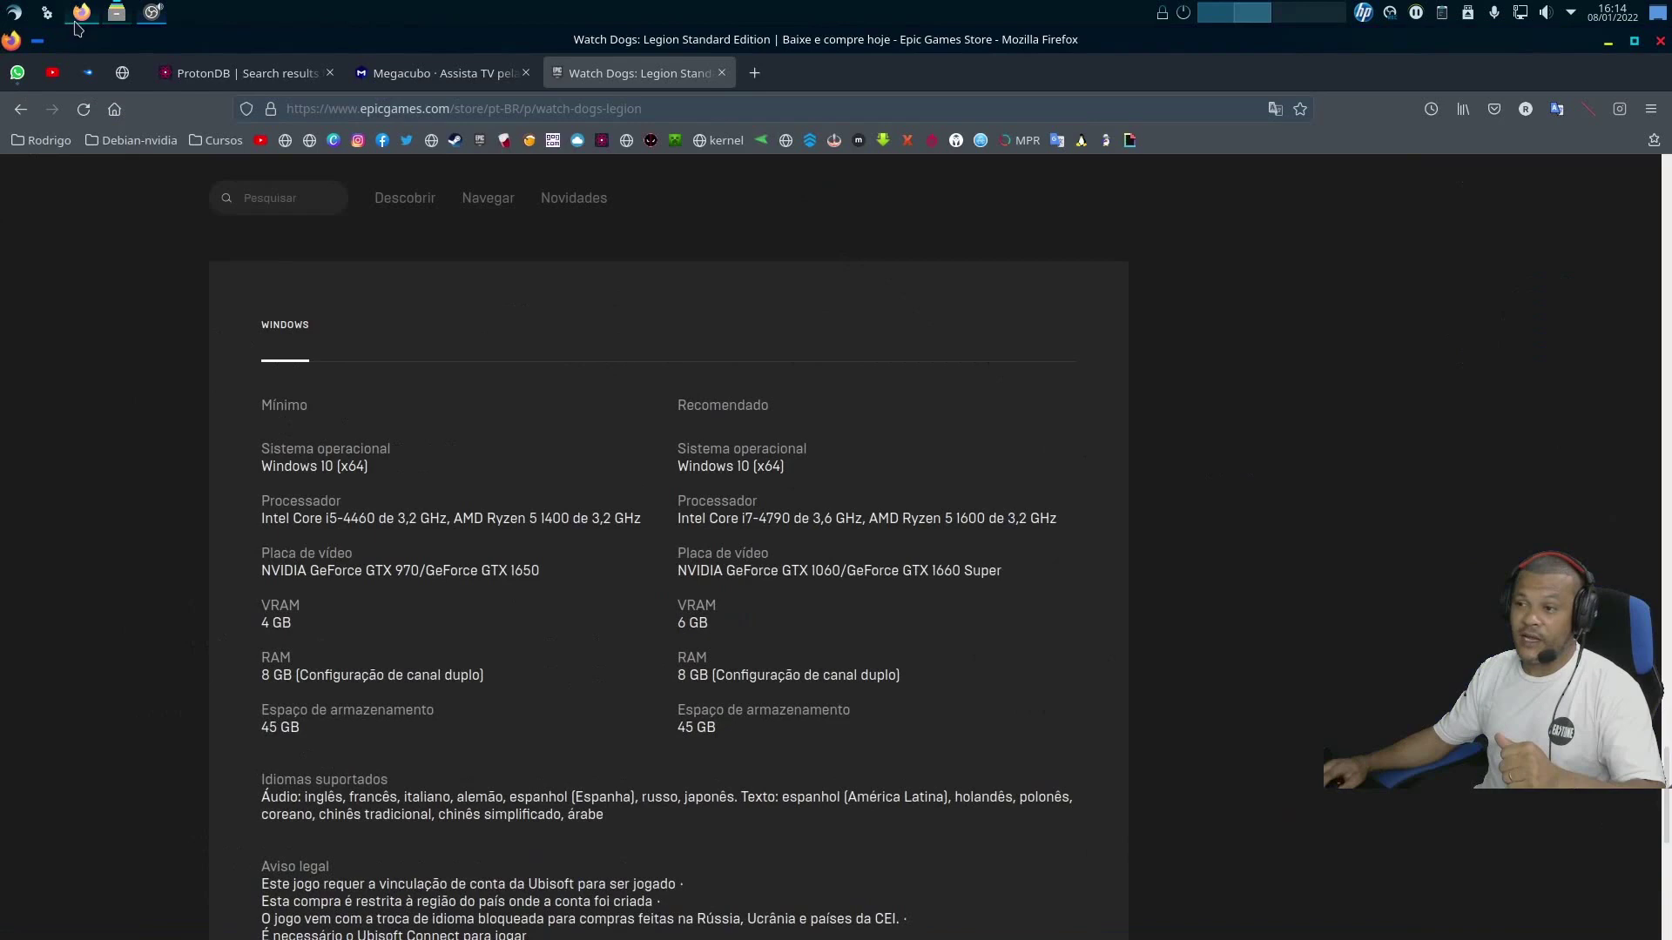
pyautogui.click(754, 73)
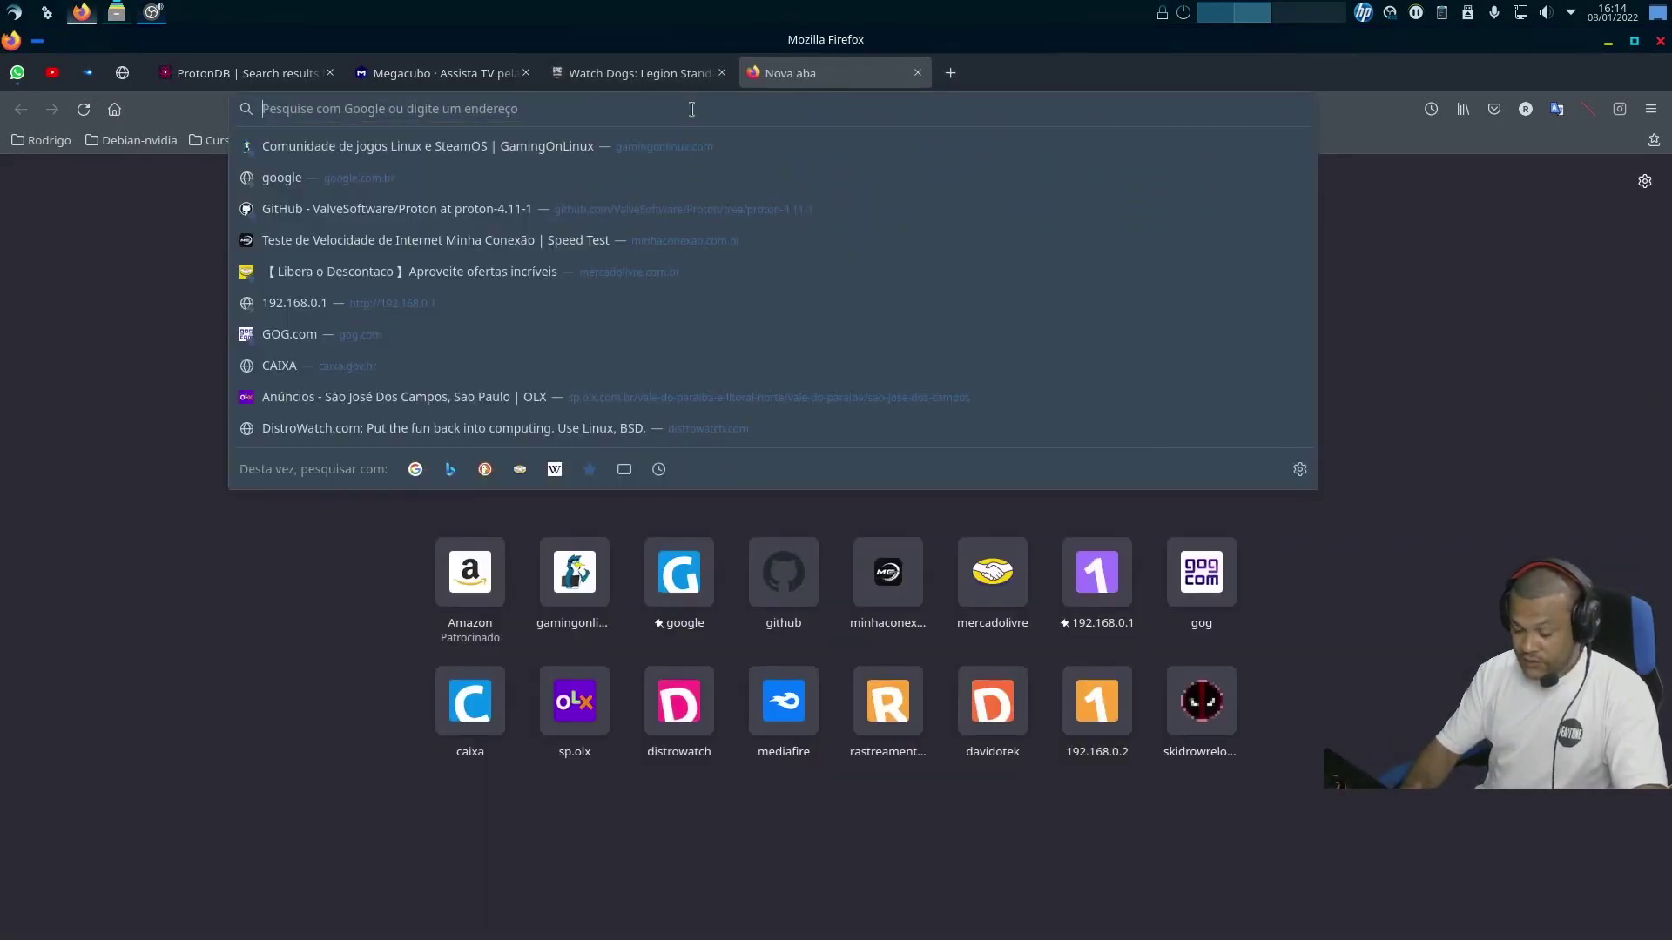
pyautogui.write('protonup-')
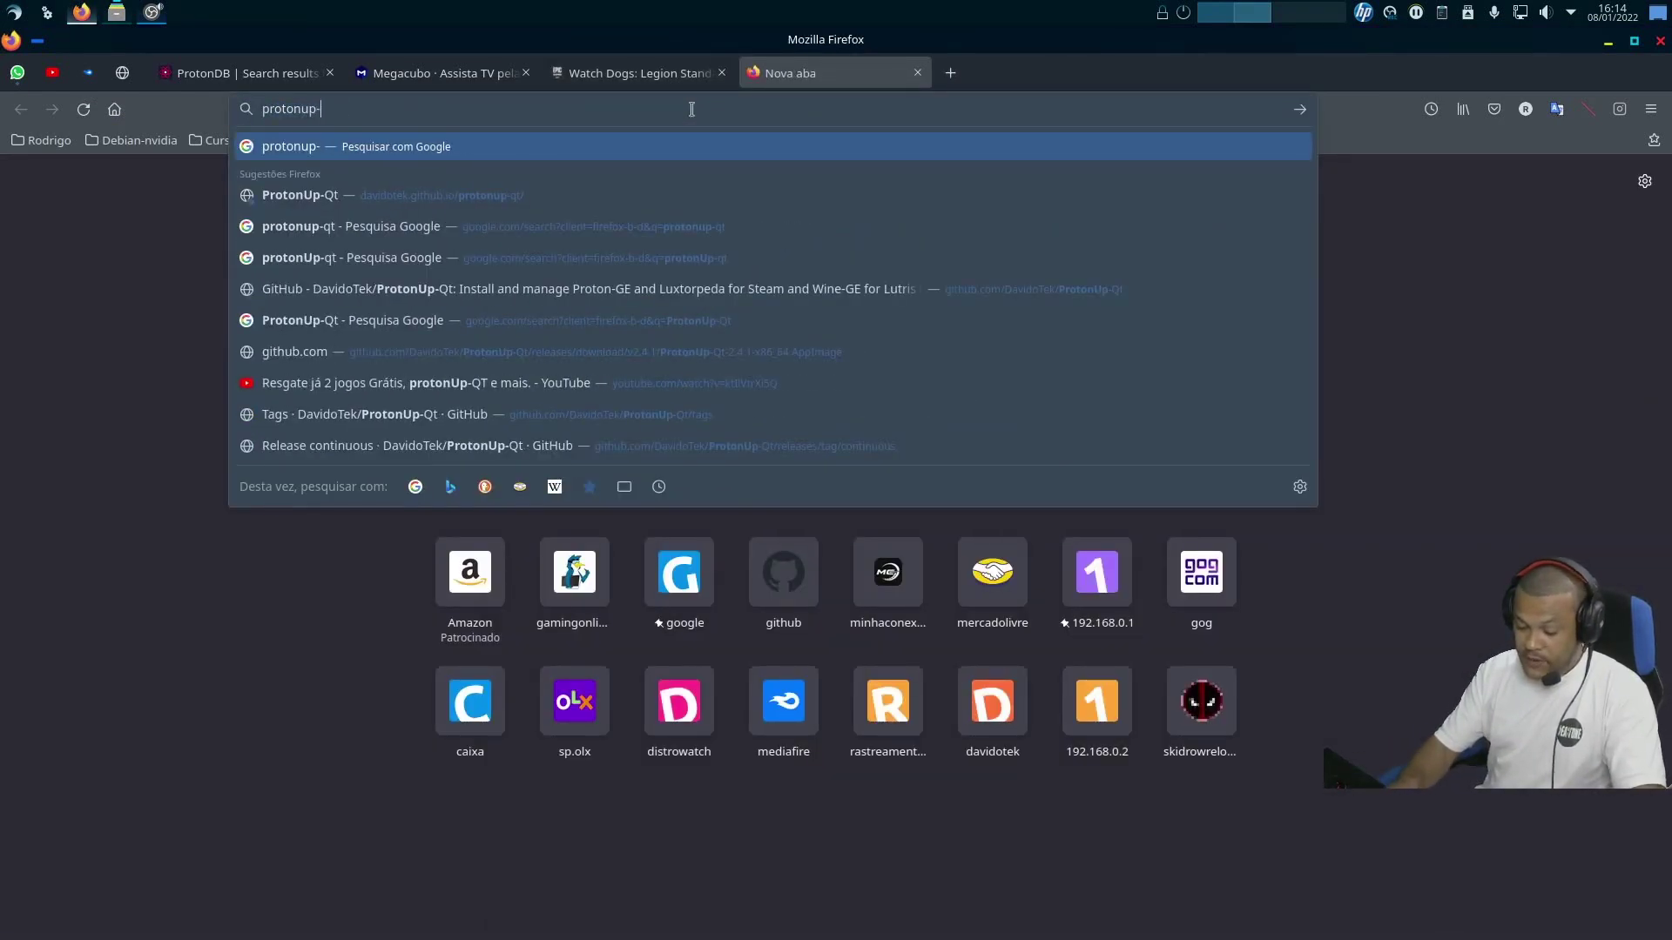
pyautogui.write('qt')
pyautogui.press('Return')
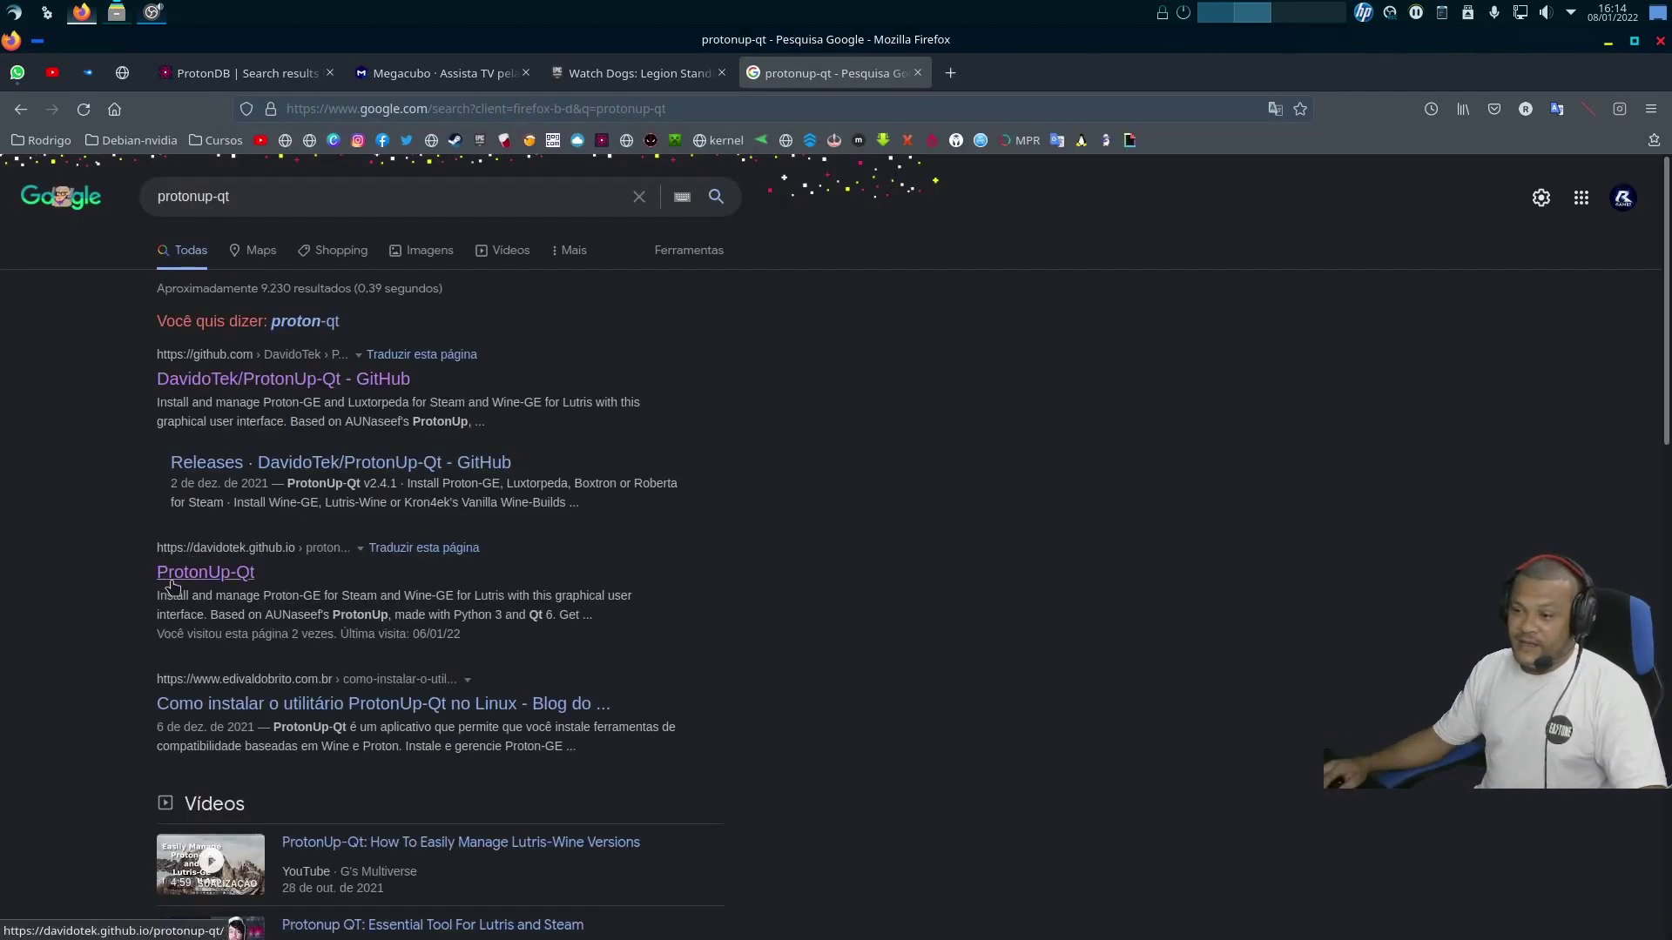
pyautogui.click(223, 581)
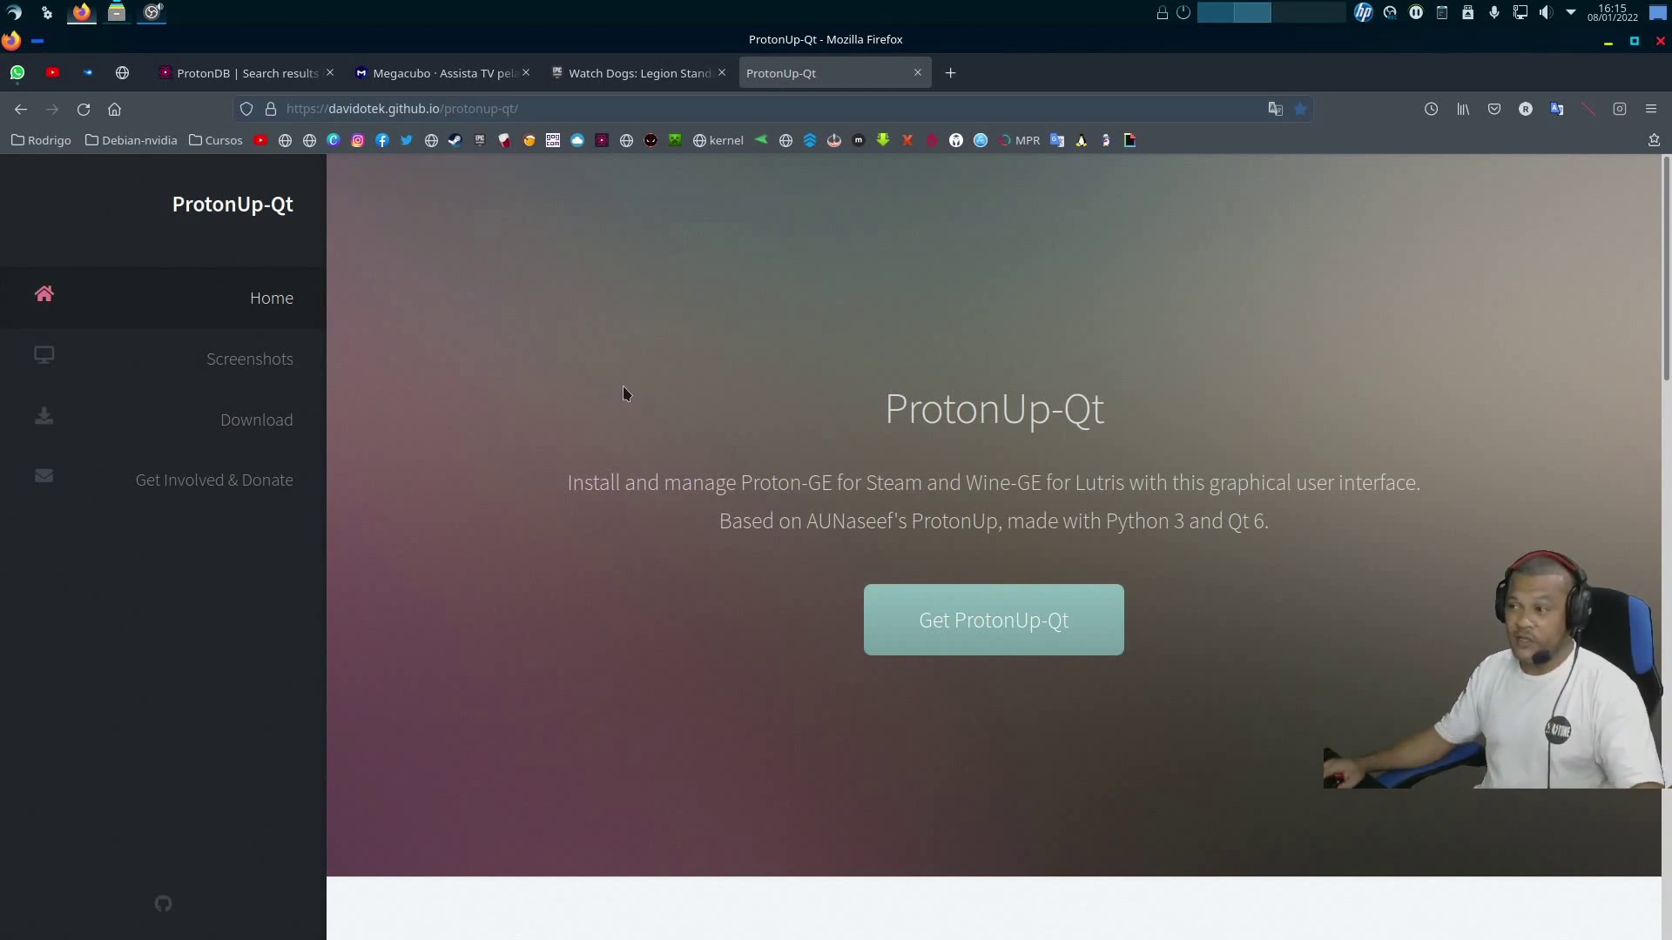
pyautogui.click(239, 419)
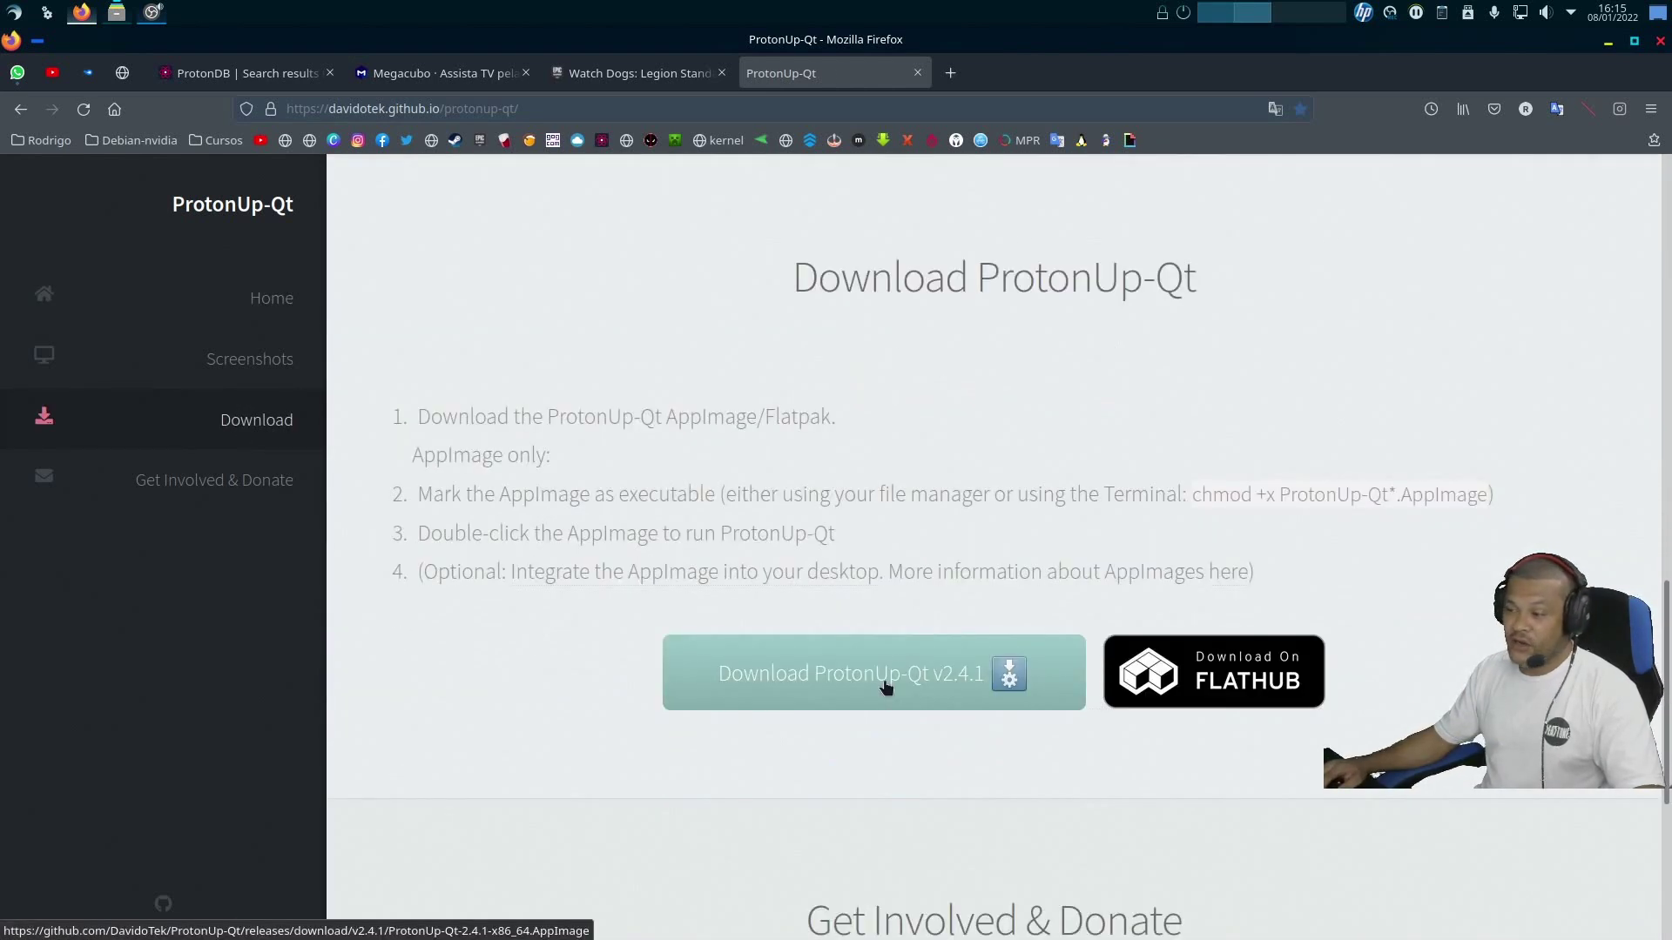
pyautogui.click(886, 688)
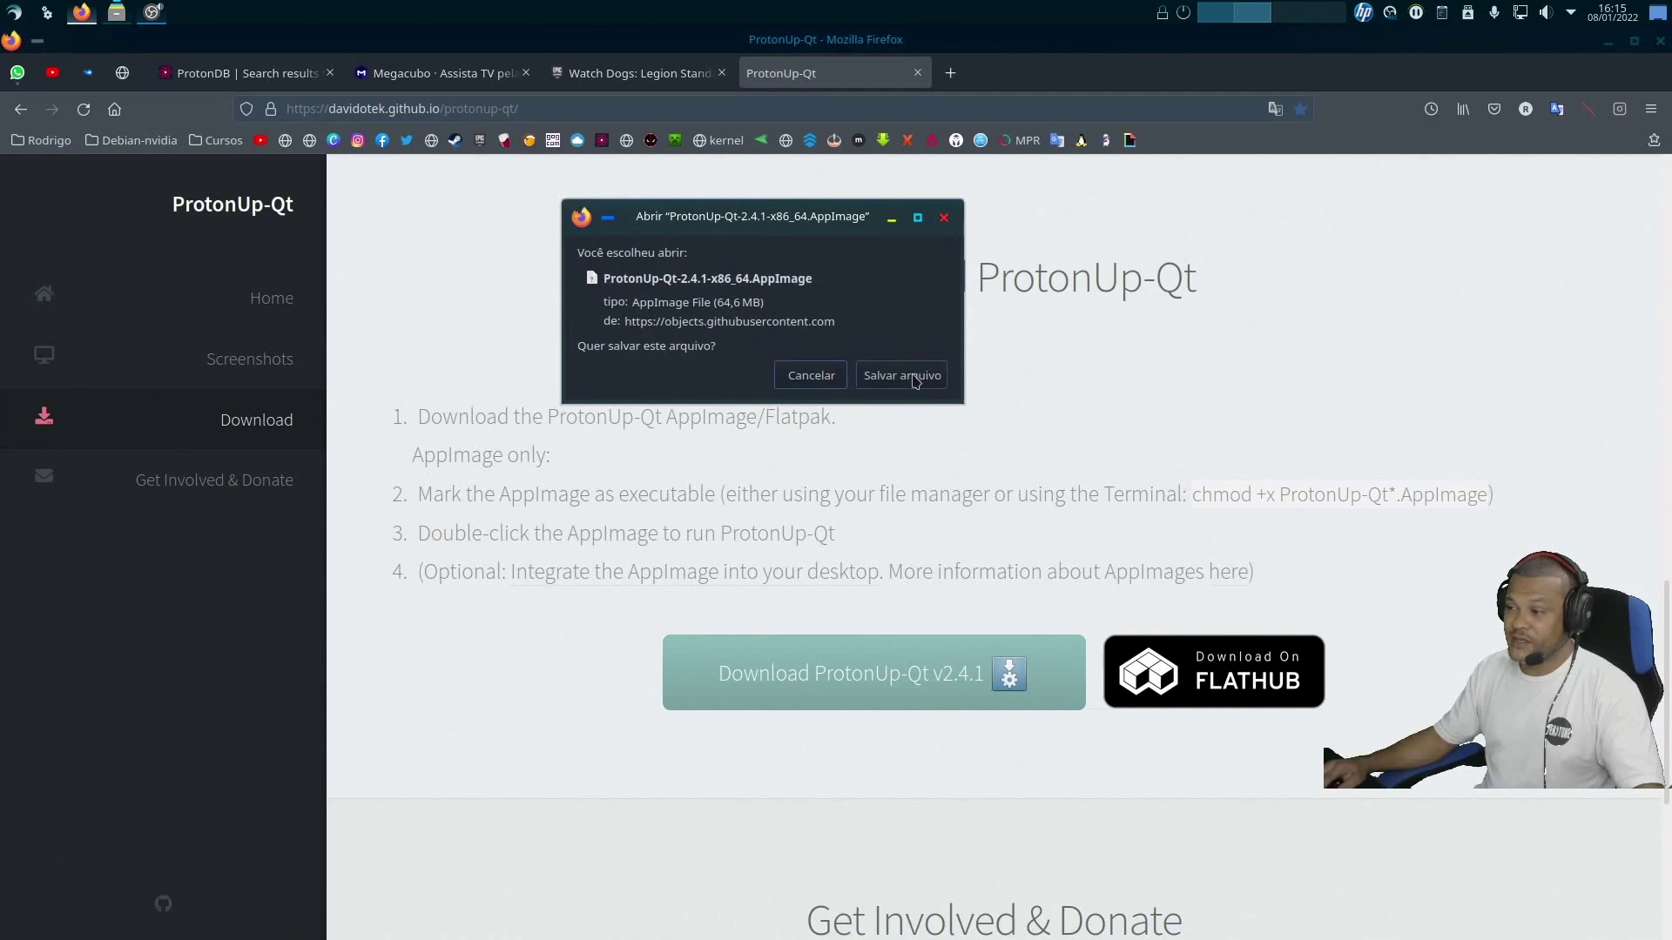
pyautogui.click(819, 375)
# Switch to the Dolphin file manager, go to the coisas_jogos folder and bring up the available actions for ProtonUp-Qt-2.4.1-x86_64.AppImage
pyautogui.click(1609, 40)
pyautogui.click(116, 12)
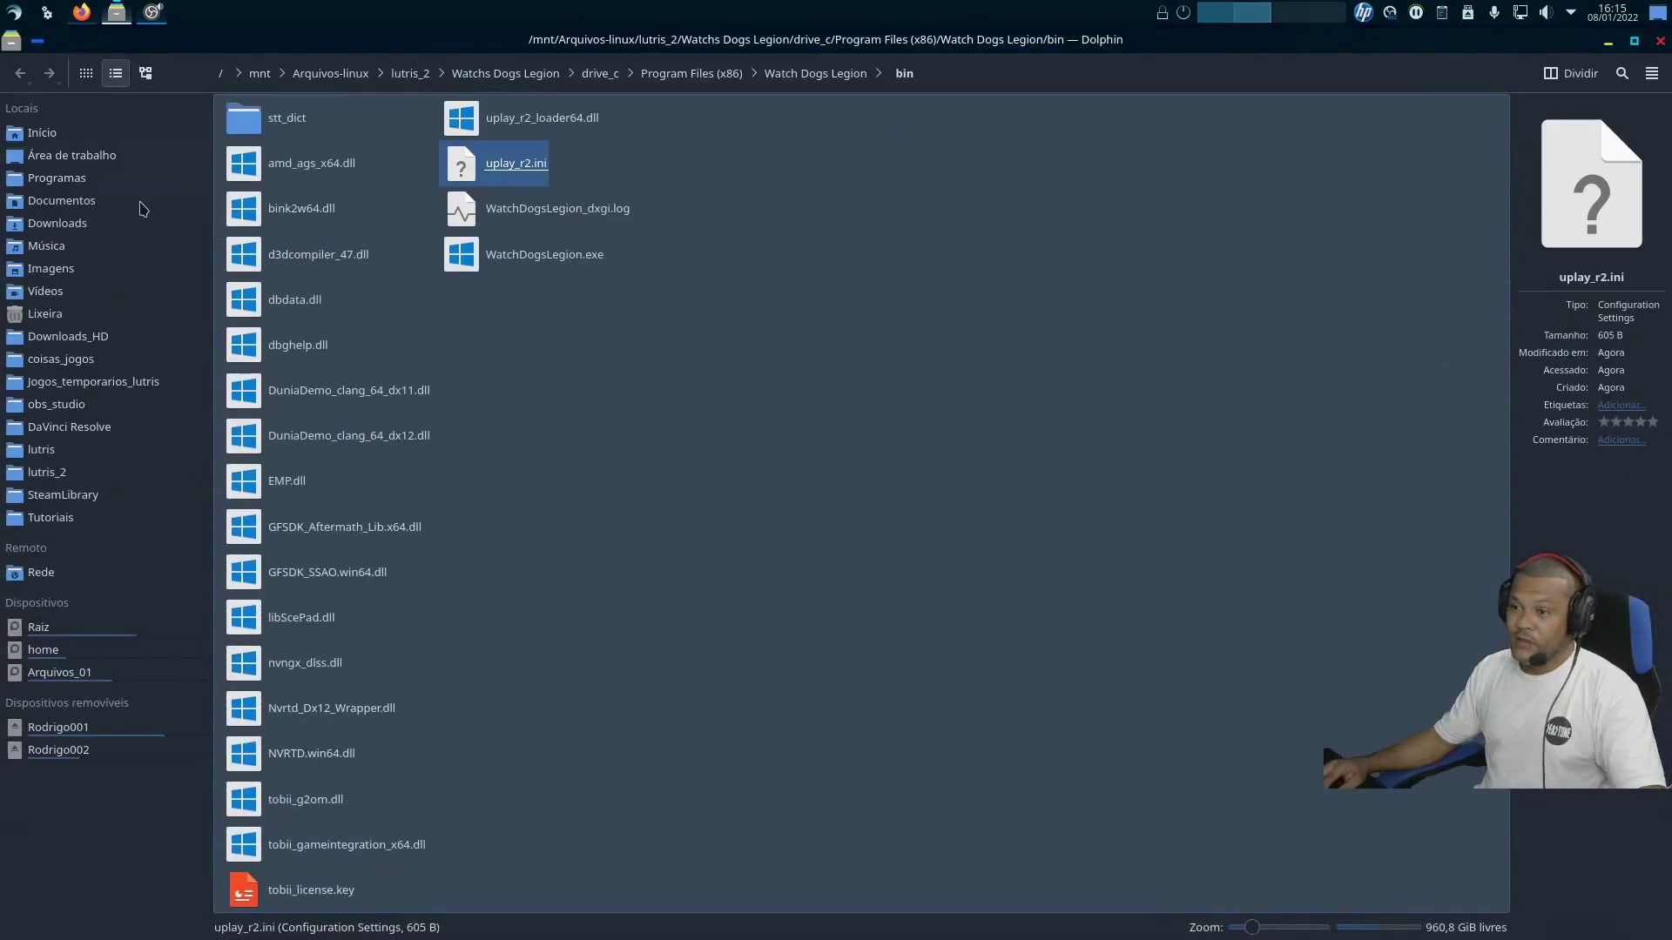
pyautogui.click(61, 358)
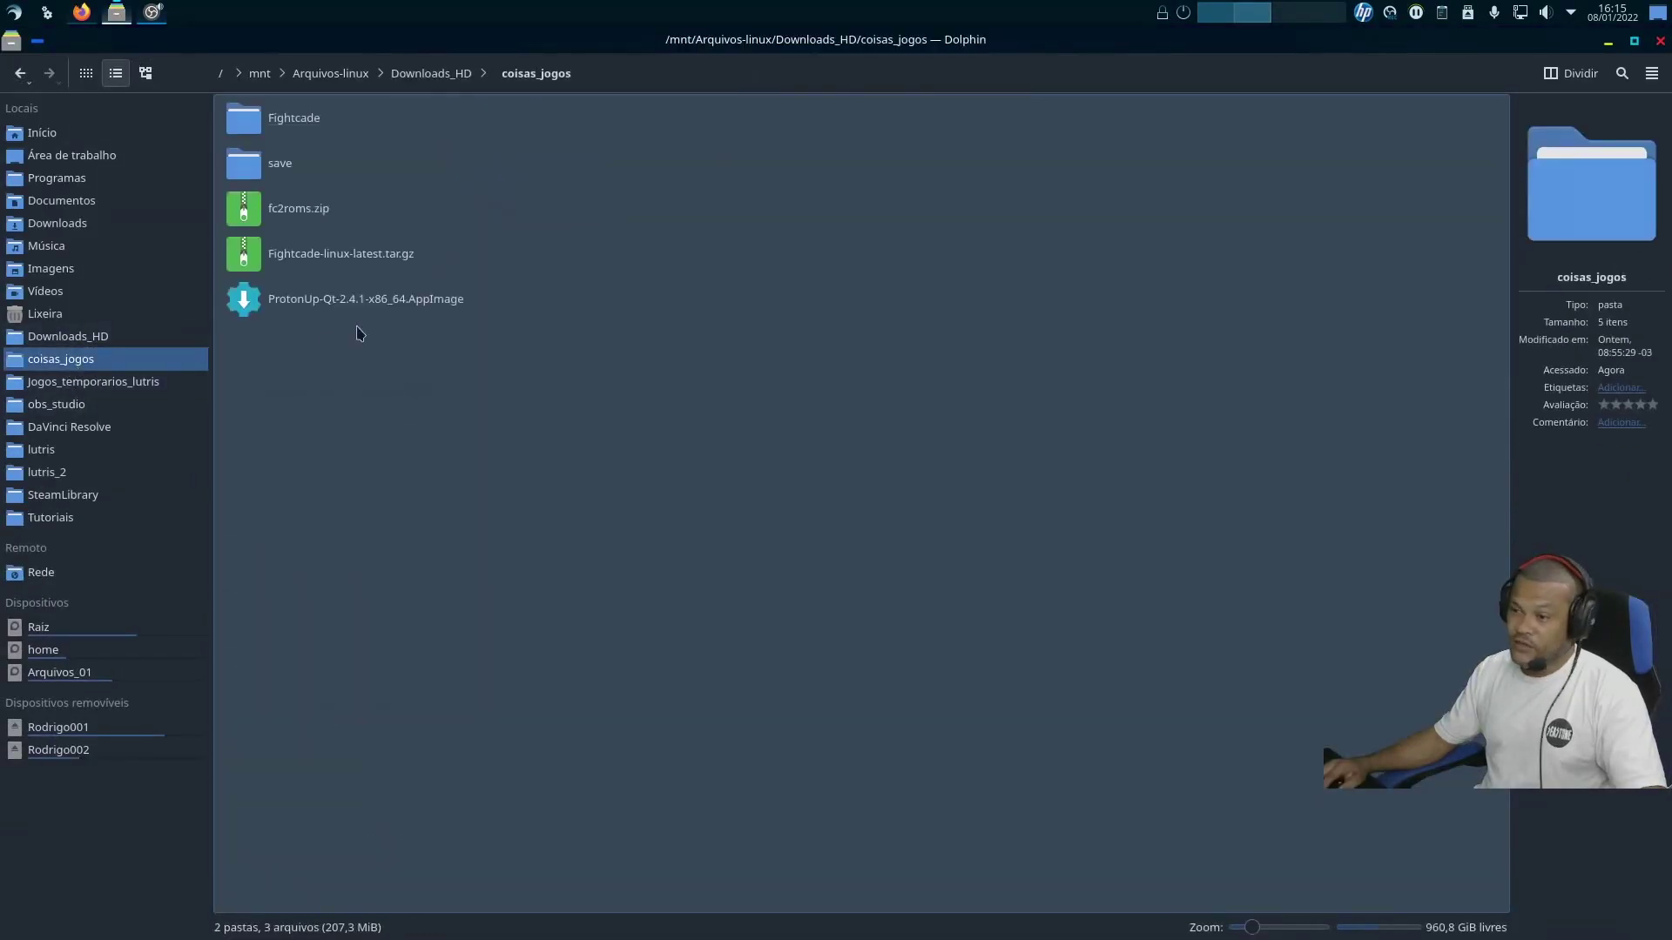
pyautogui.click(353, 300)
pyautogui.rightClick(360, 296)
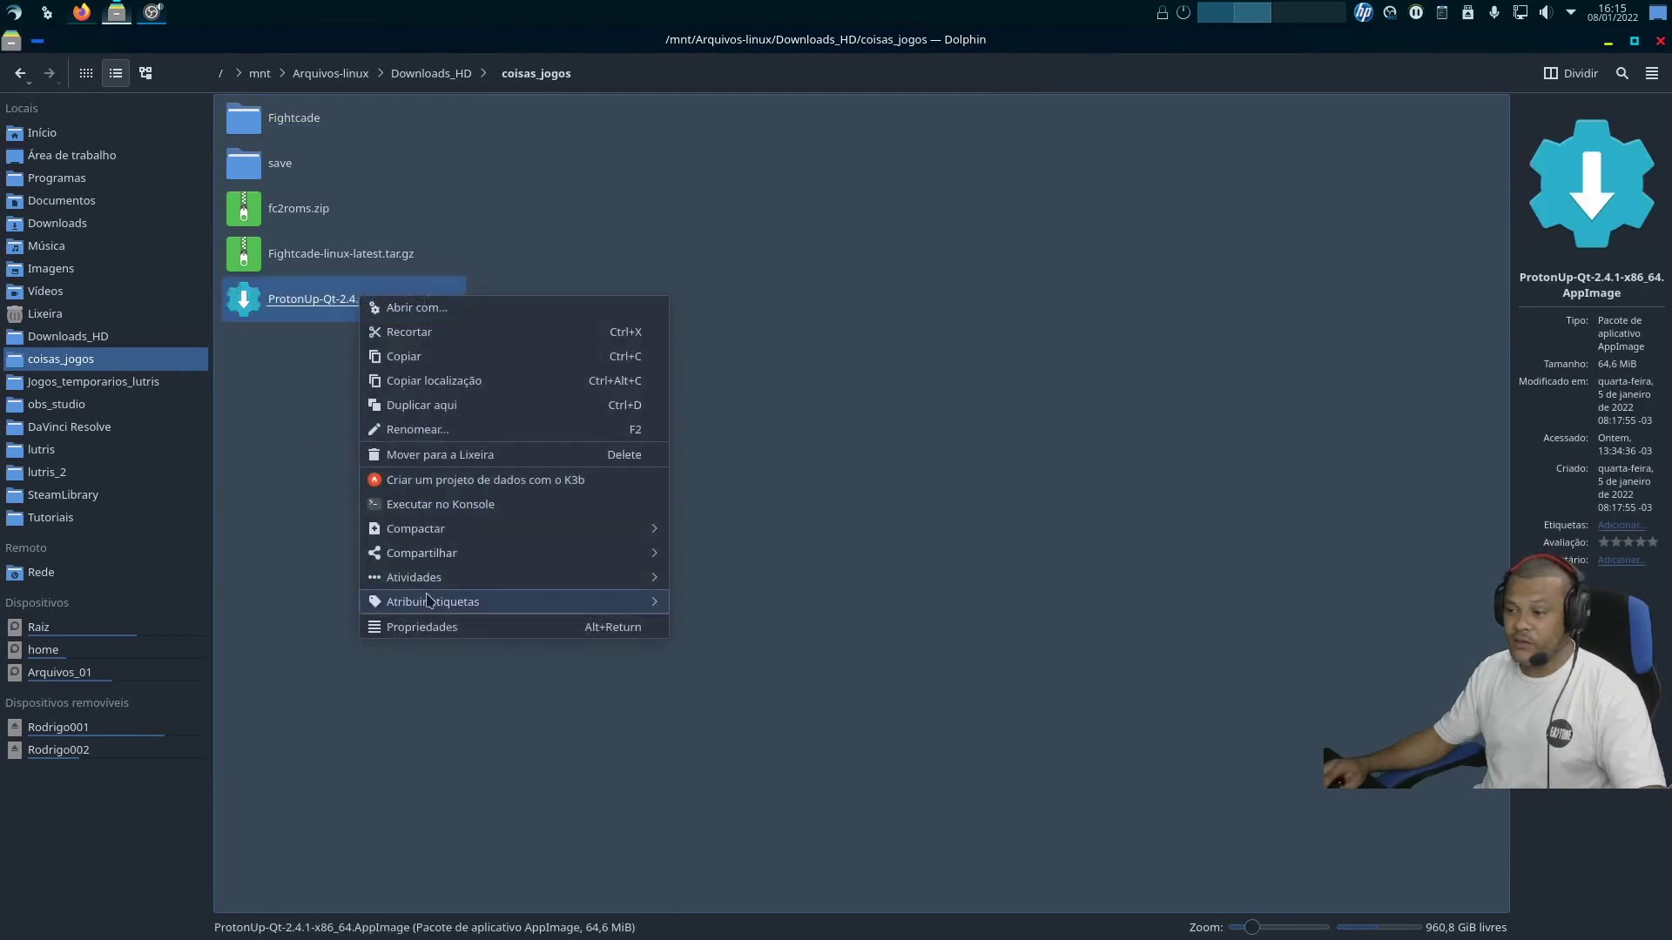